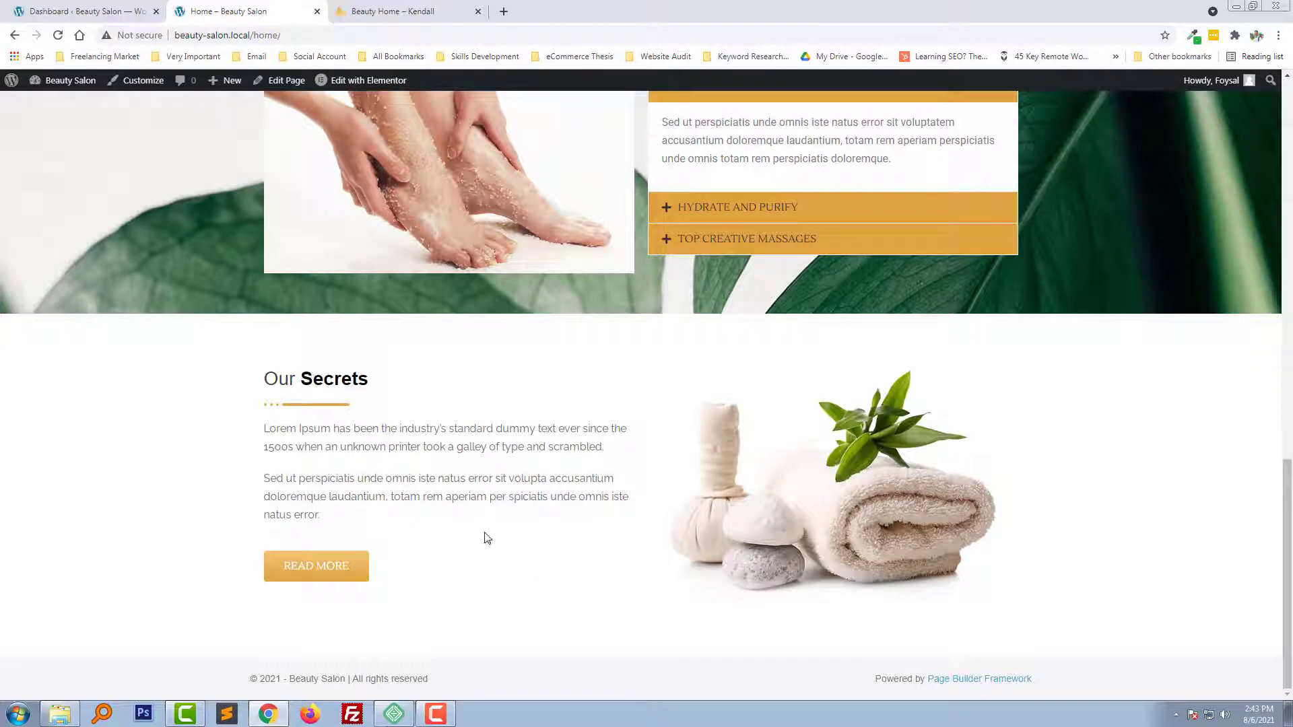
# - Switch to the Kendall beauty demo page, minimise the live chat and find the portfolio image carousel above Beauty News
pyautogui.click(367, 9)
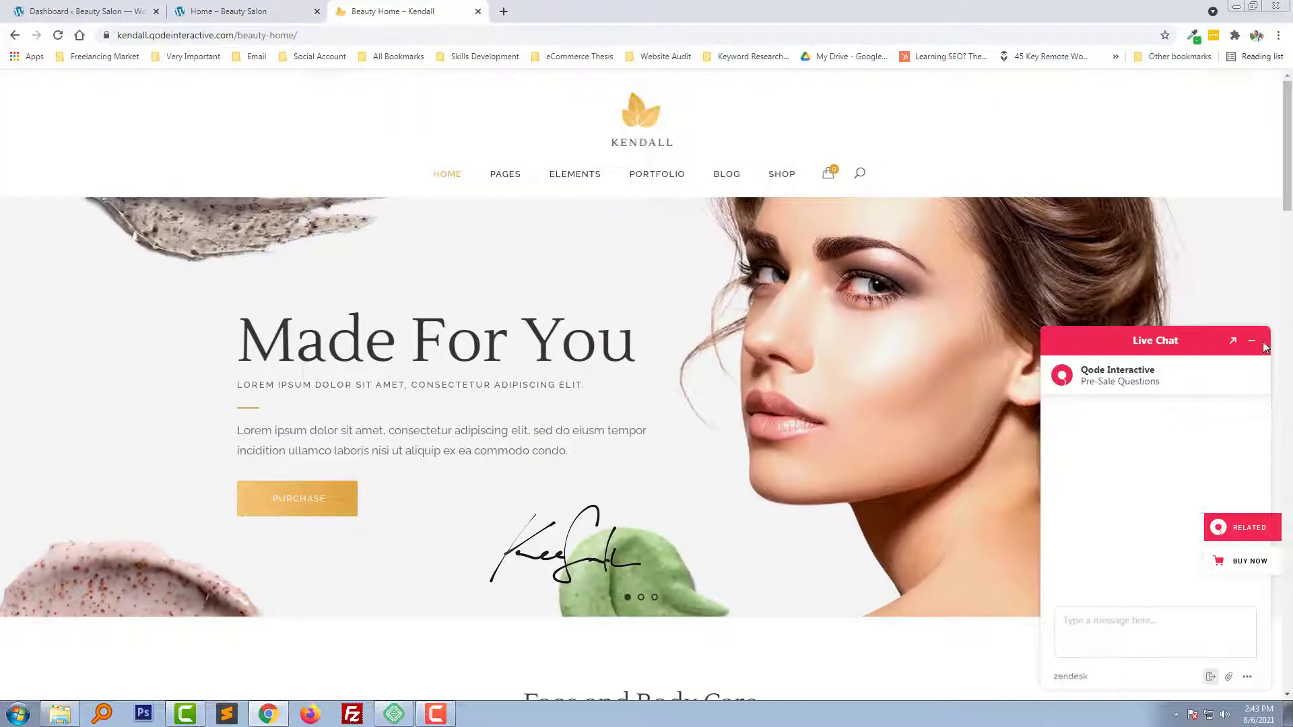
pyautogui.click(1201, 343)
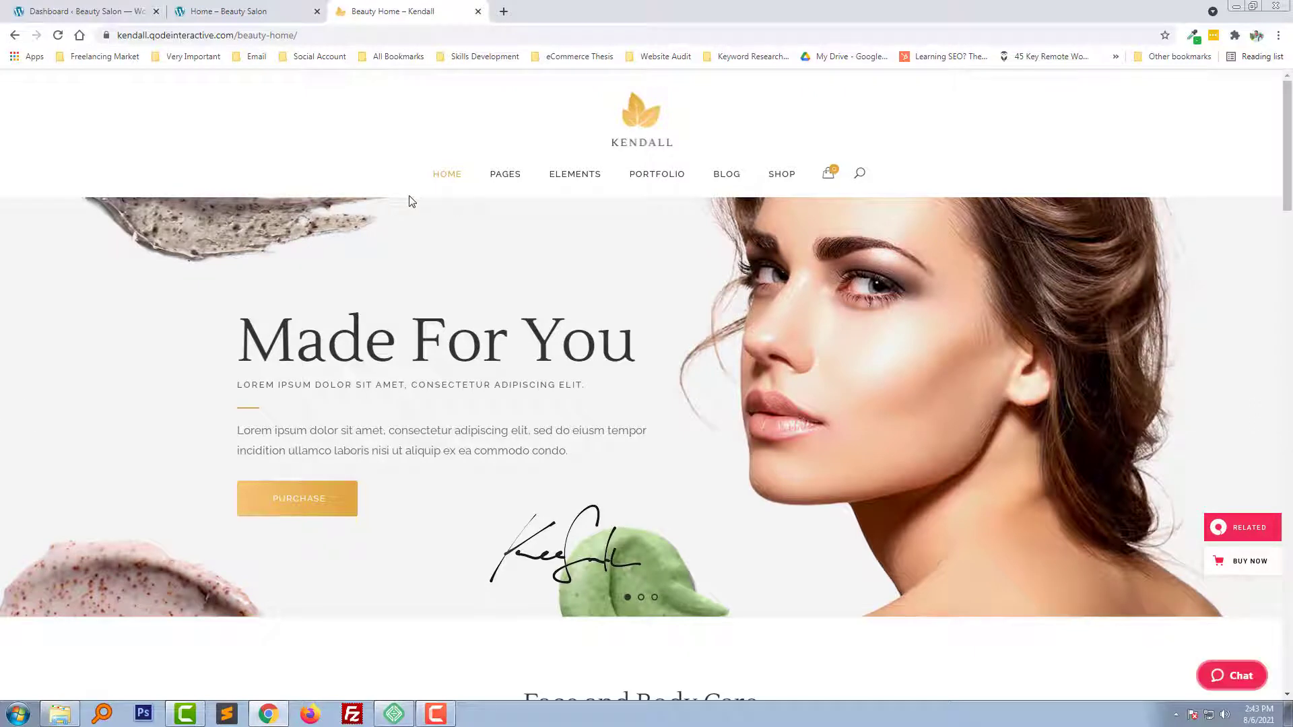
pyautogui.scroll(-15, 413, 202)
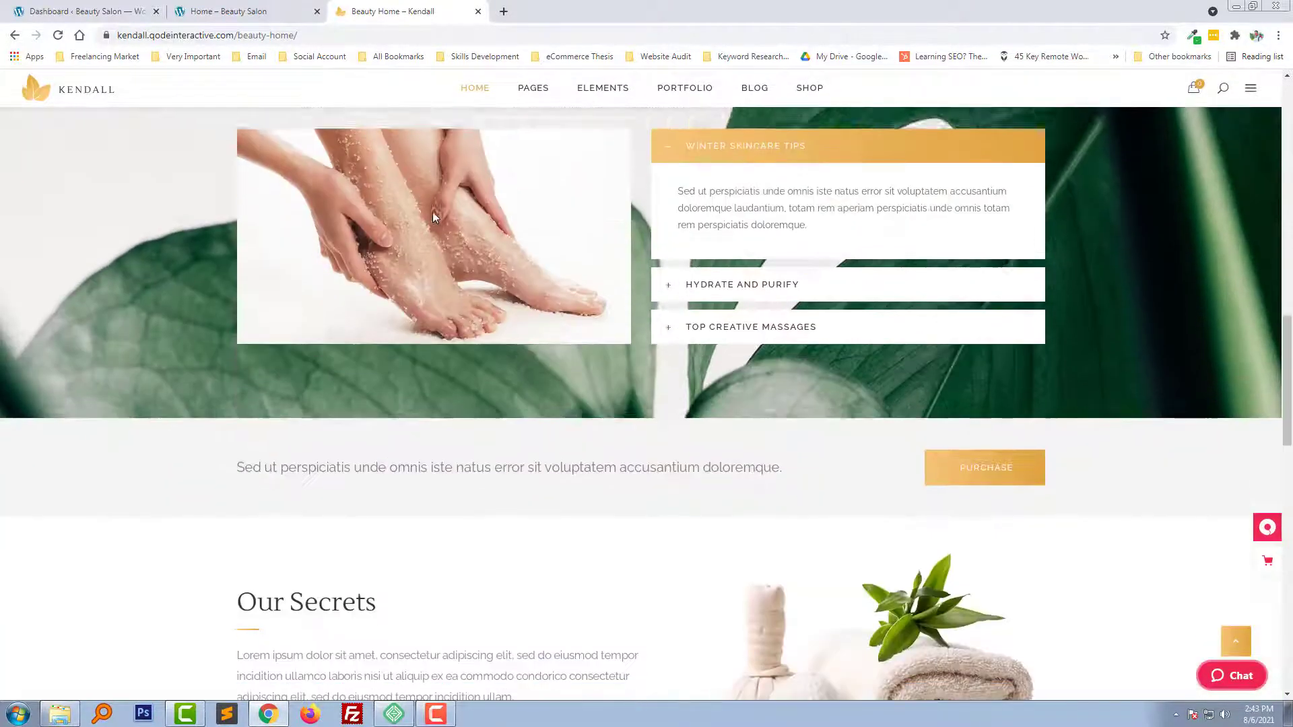
pyautogui.scroll(-10, 433, 211)
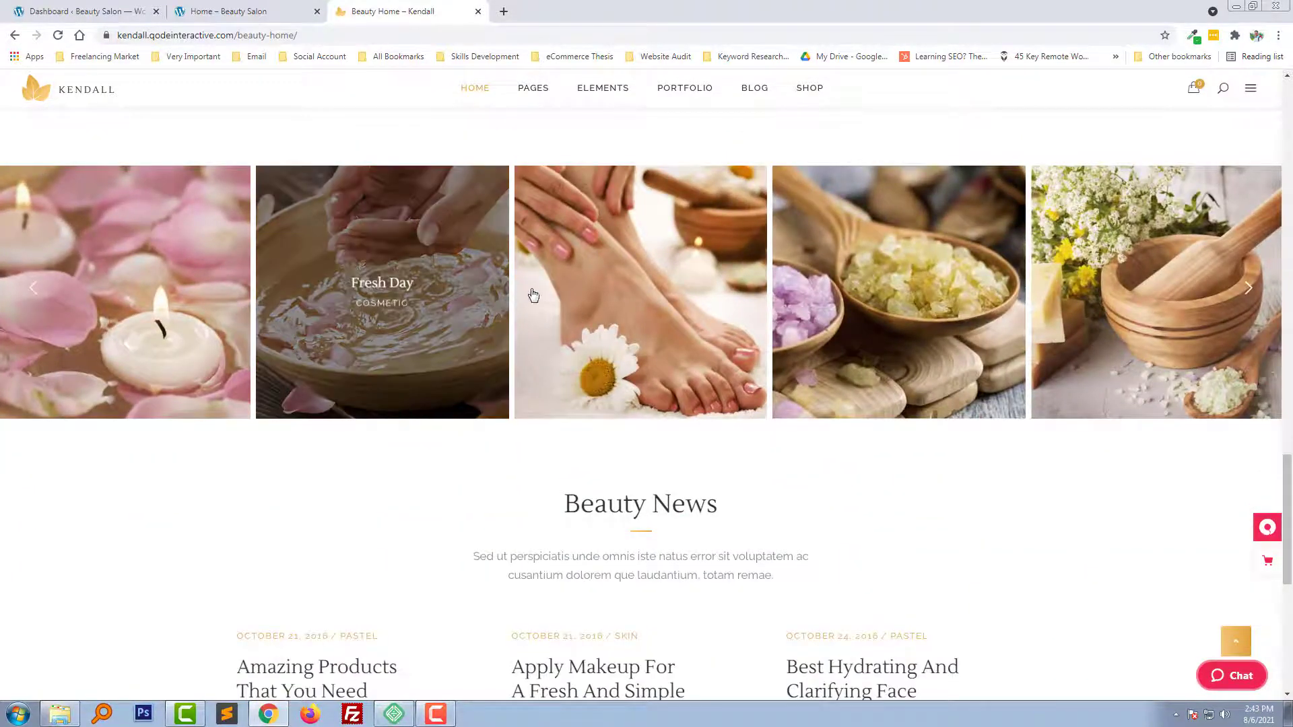
pyautogui.scroll(2, 404, 297)
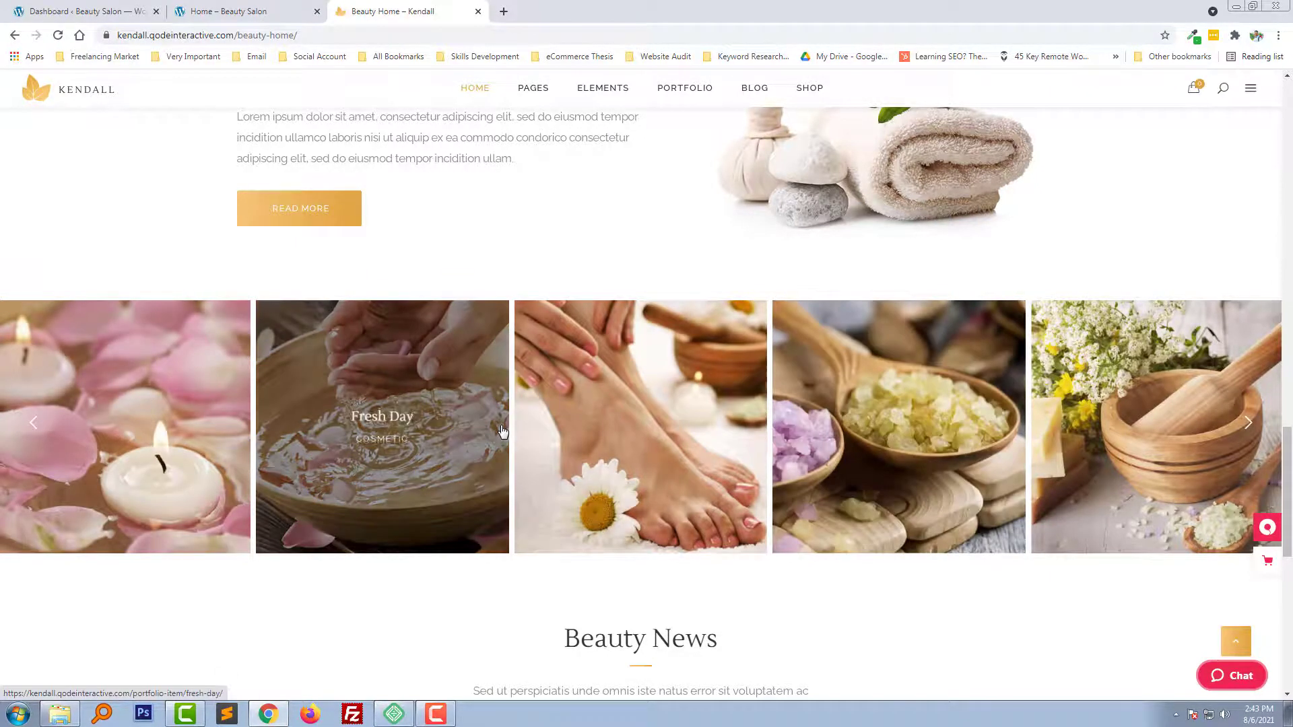
# - Inspect the page code and pick the candle-and-petals image in the portfolio carousel
pyautogui.rightClick(583, 272)
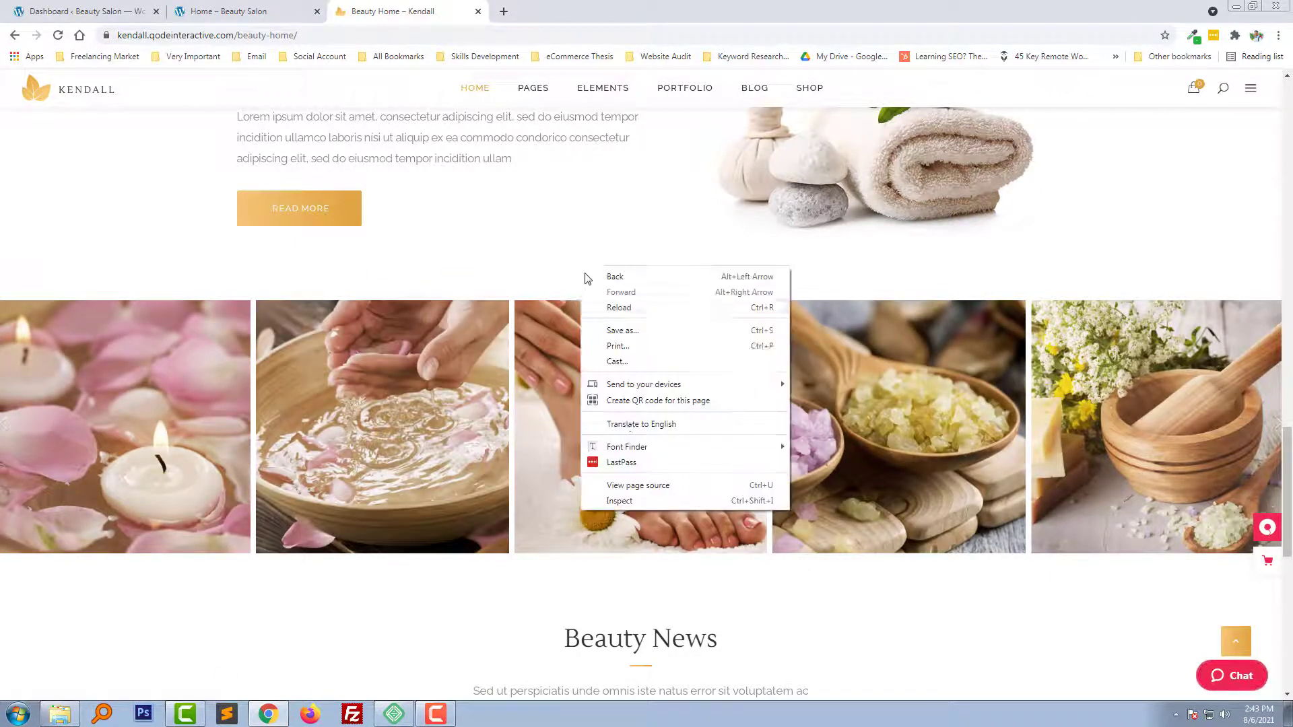
pyautogui.click(617, 507)
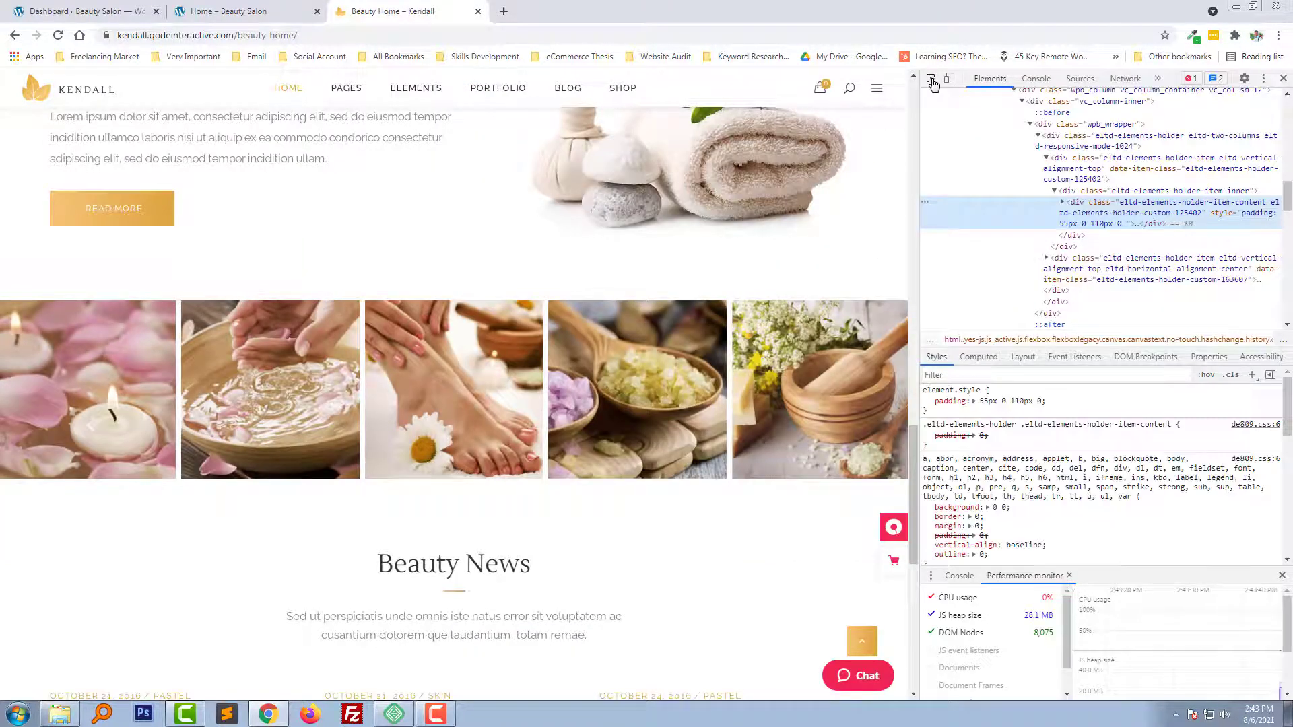
pyautogui.click(931, 80)
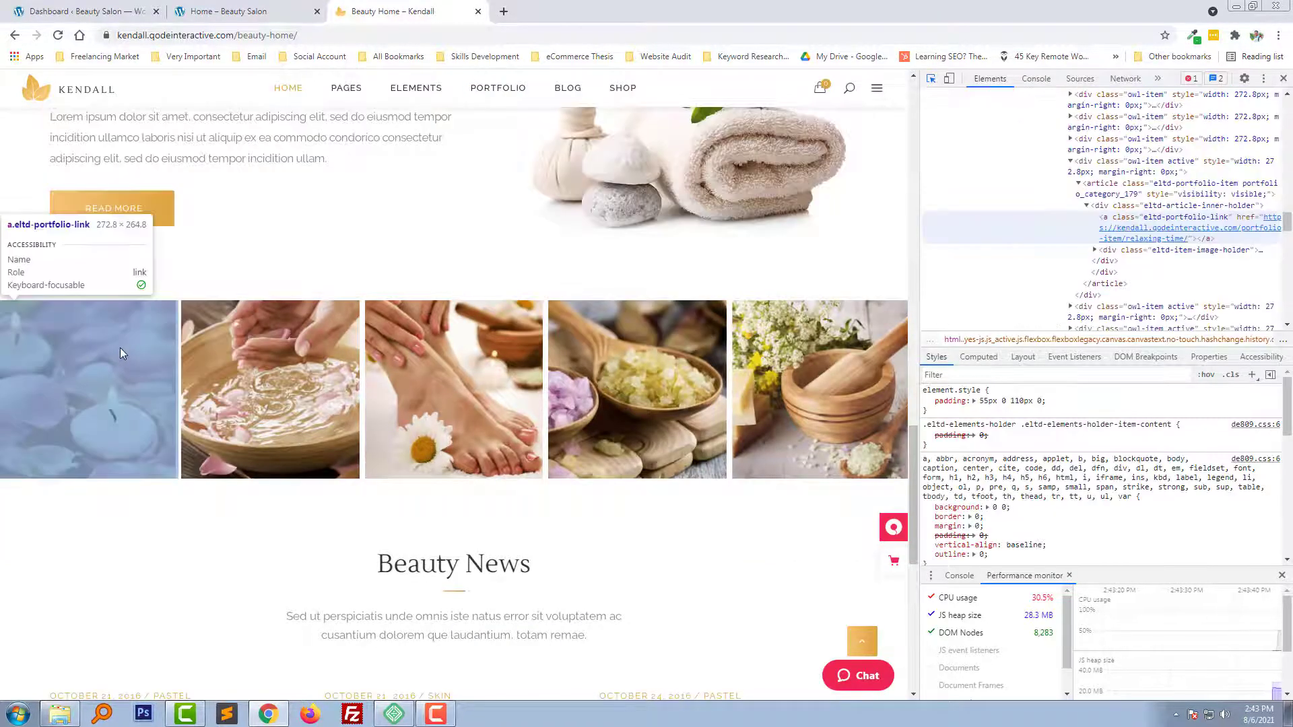
pyautogui.click(119, 348)
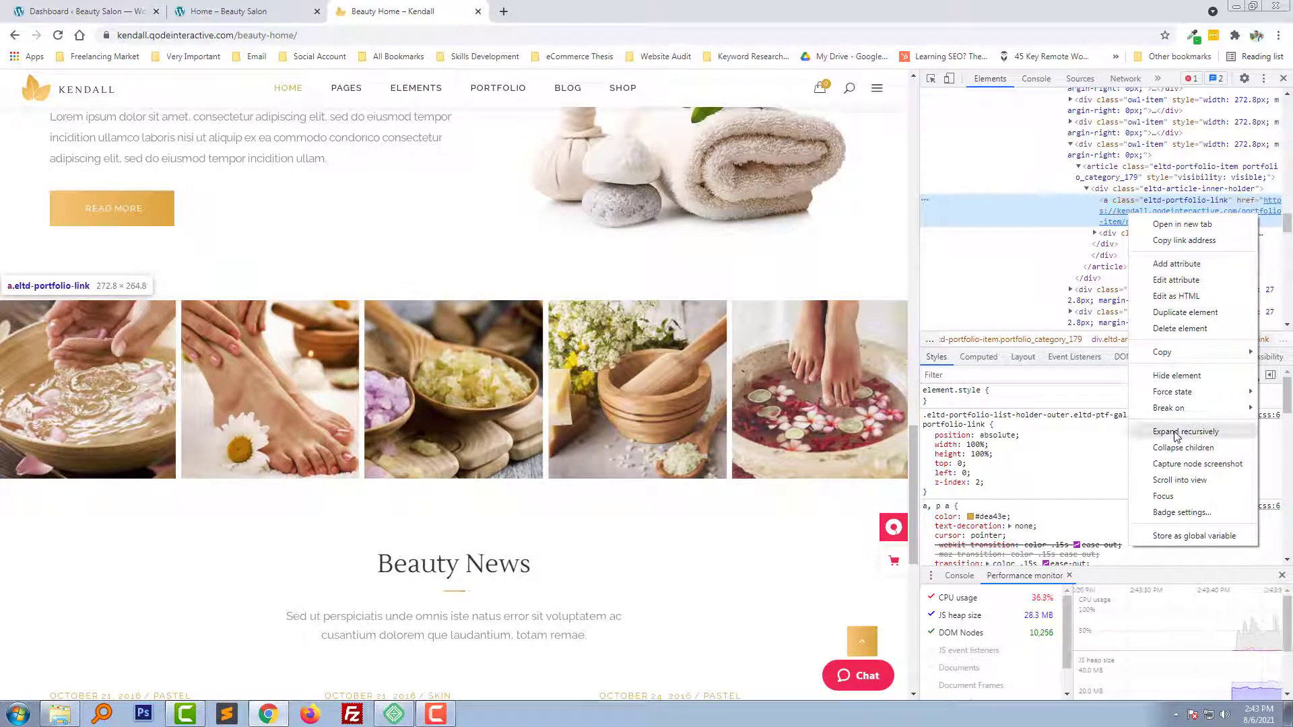
# - Expand the candle item's image holder in the code and open its port-gi-6-768x768.jpg source in a new tab
pyautogui.click(1182, 224)
pyautogui.click(435, 9)
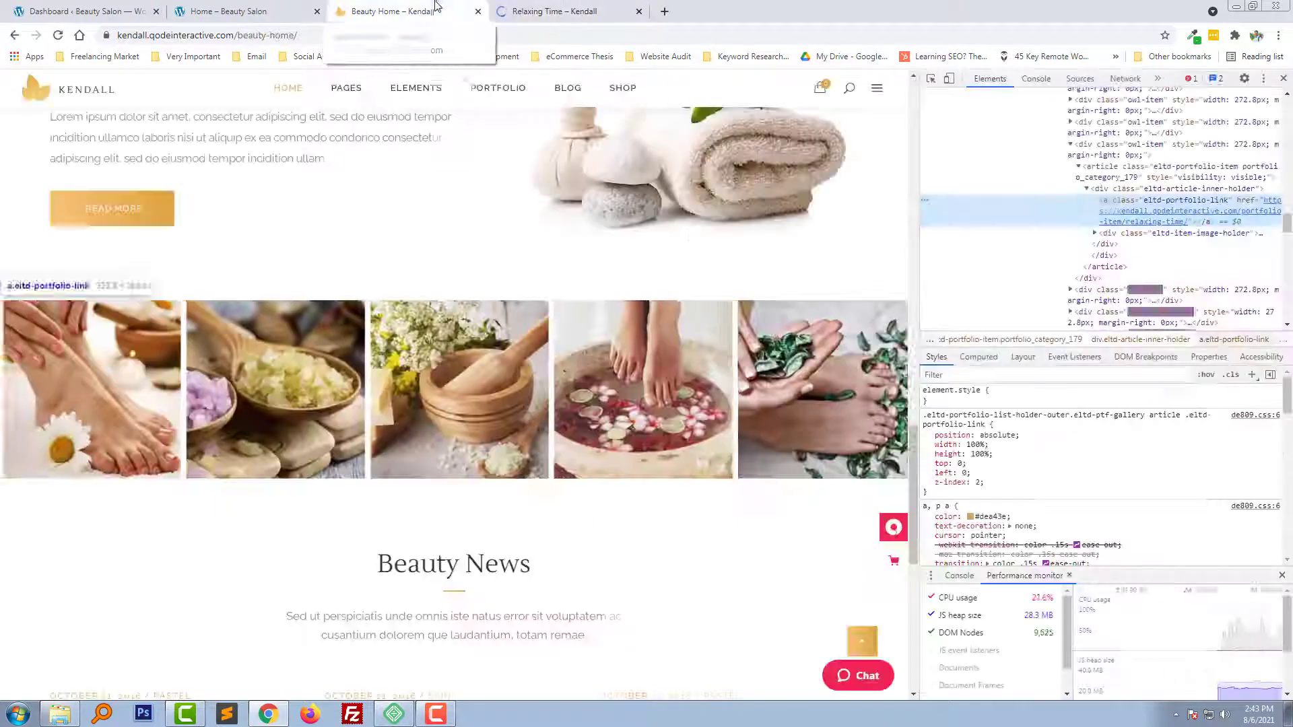
pyautogui.click(1107, 235)
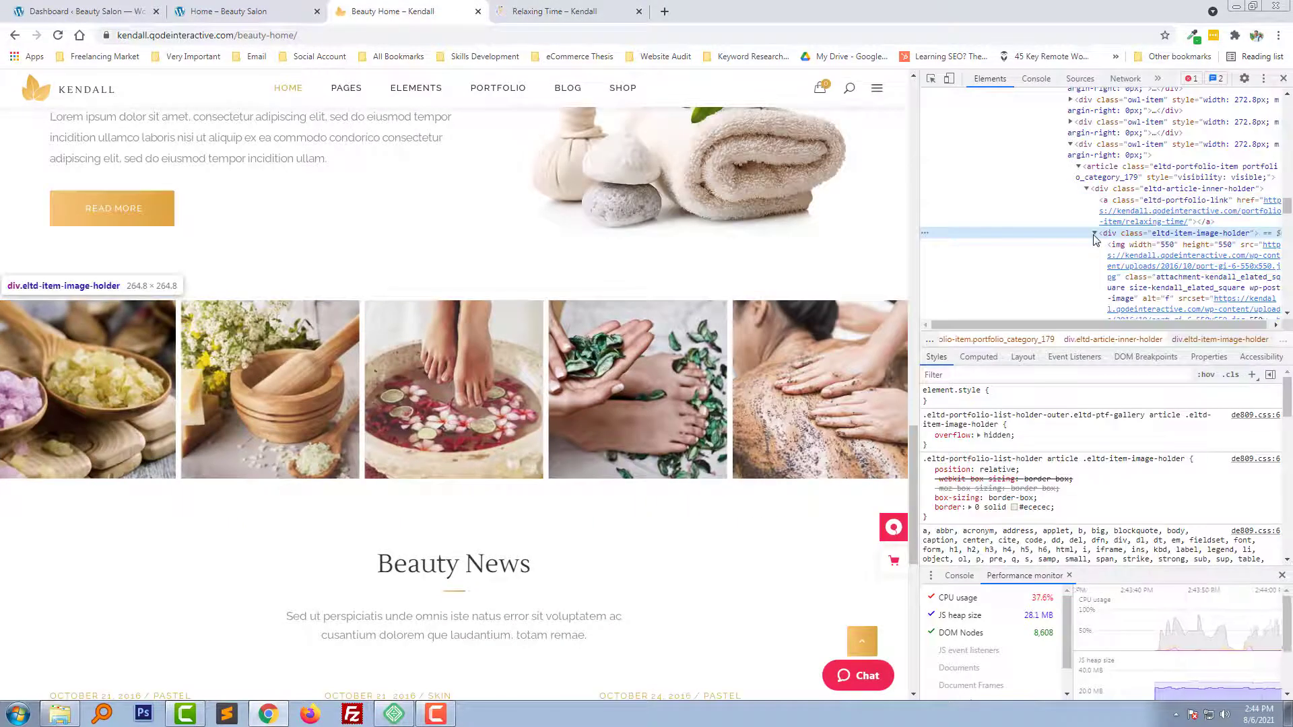
pyautogui.scroll(-2, 1094, 240)
pyautogui.click(606, 12)
pyautogui.click(639, 11)
pyautogui.rightClick(1135, 244)
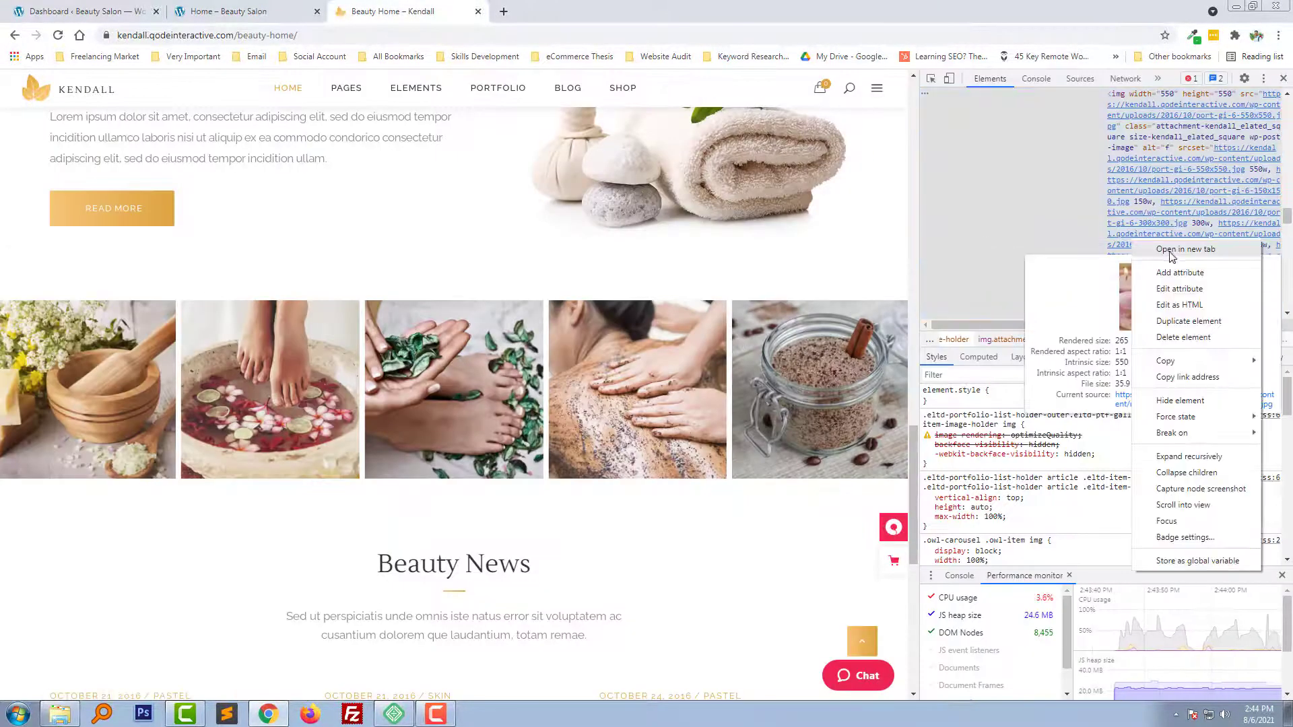
pyautogui.click(1170, 251)
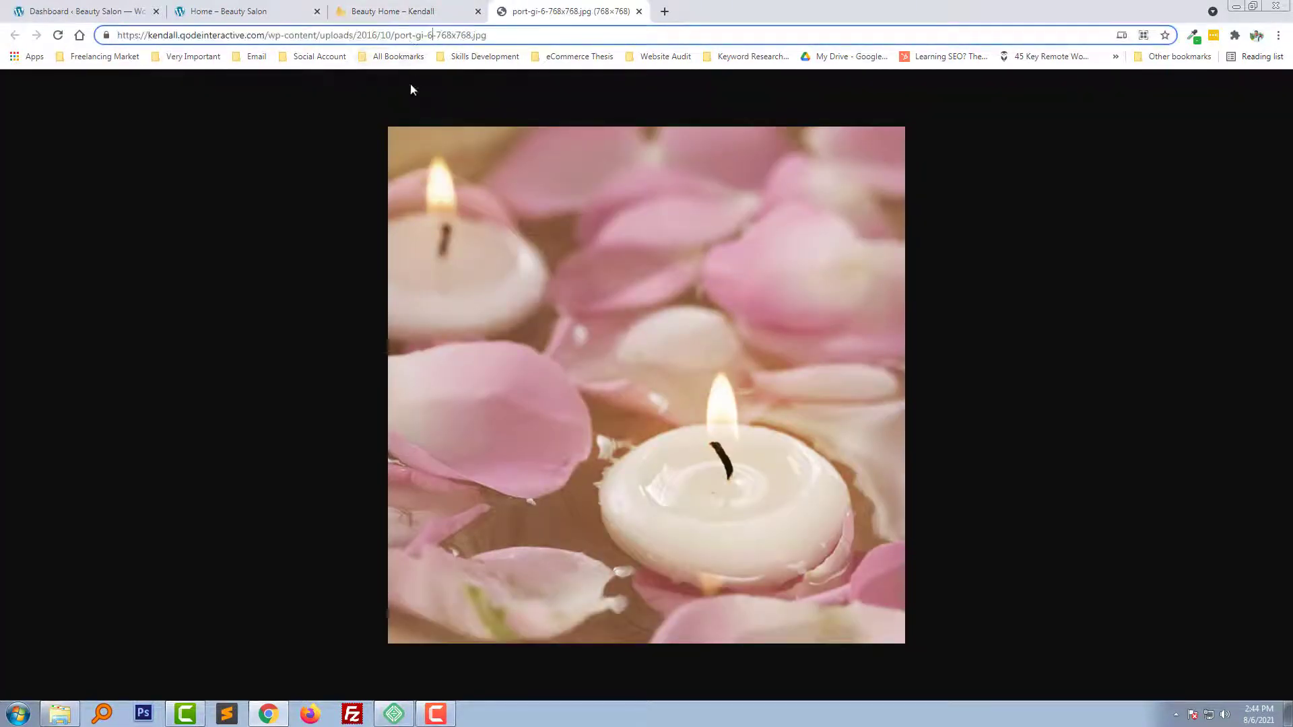
# - Try opening port-gi-1-768x768.jpg and port-gi-2-768x768.jpg by changing the number in the image address, returning to the candle image
pyautogui.write('1')
pyautogui.press('Return')
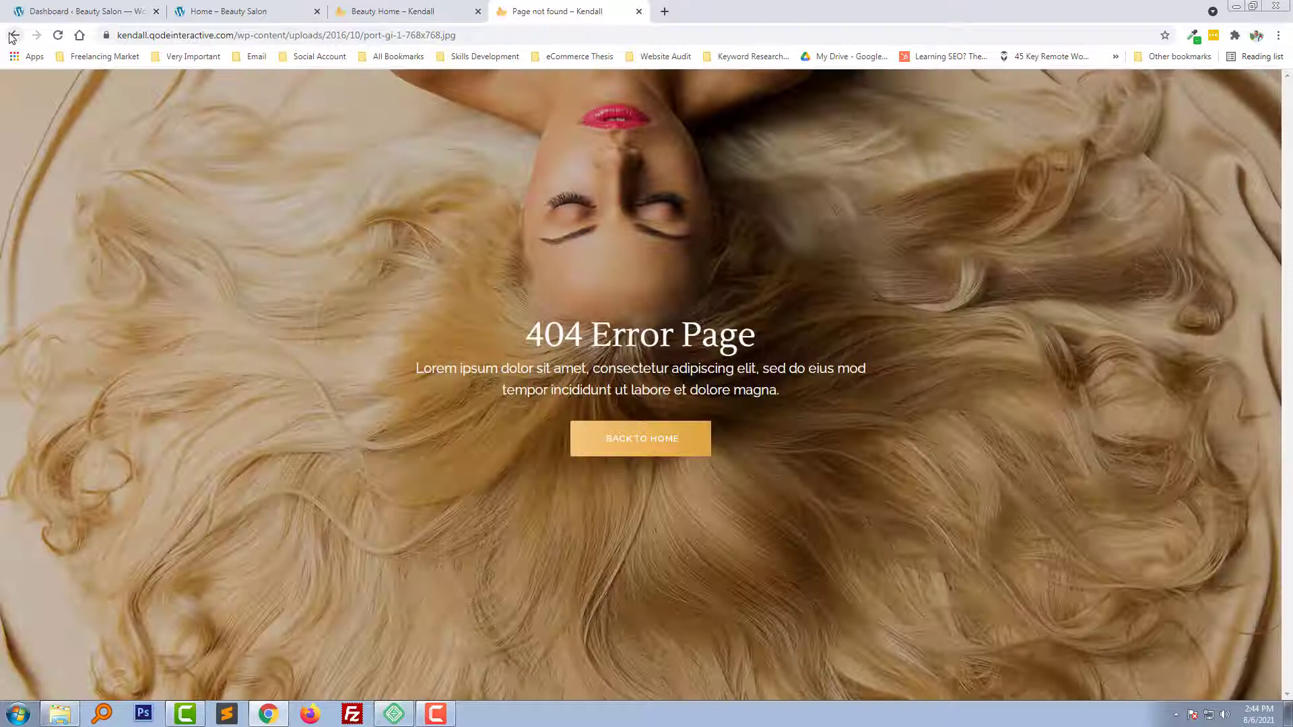
pyautogui.click(14, 35)
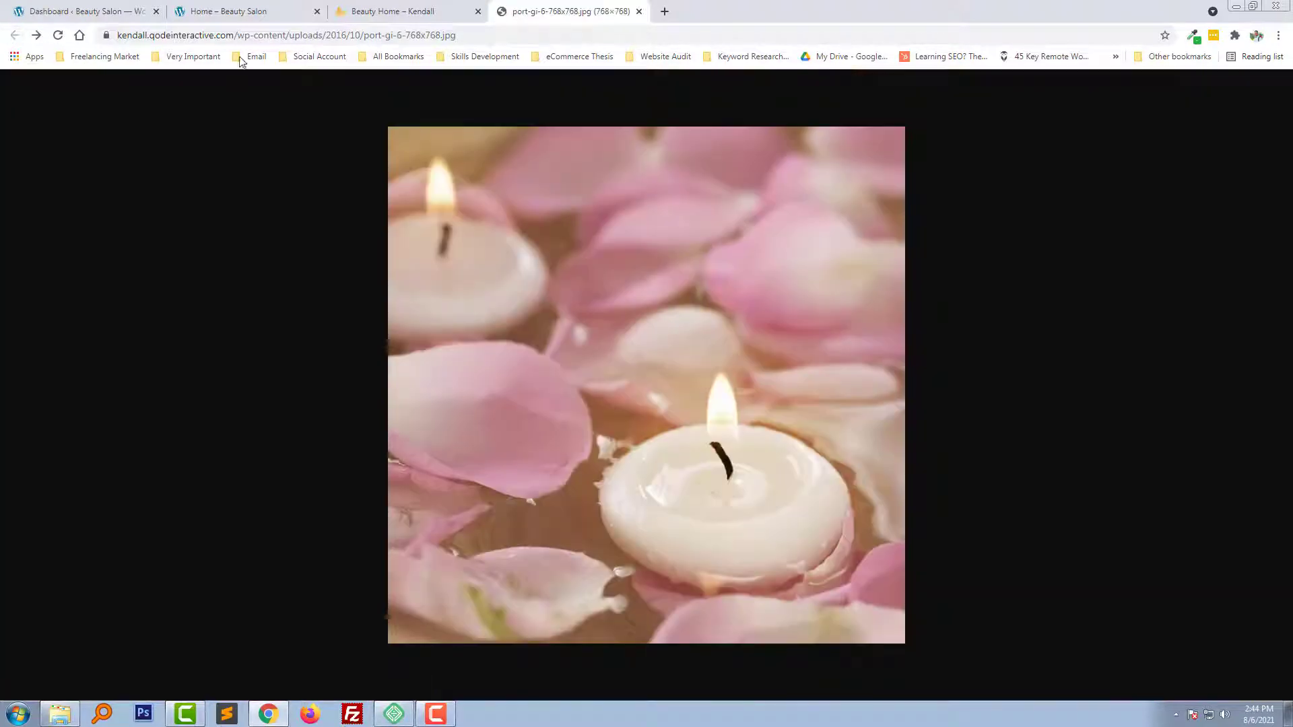
pyautogui.press('BackSpace')
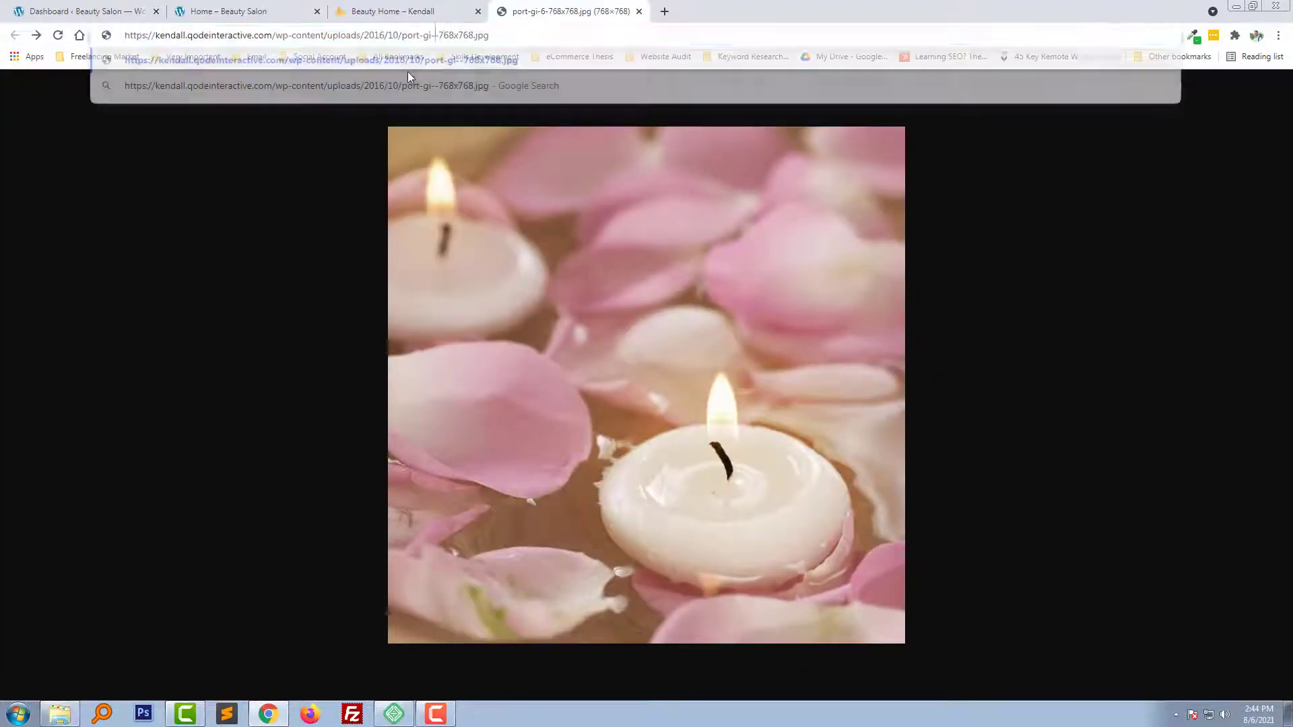
pyautogui.write('2')
pyautogui.press('Return')
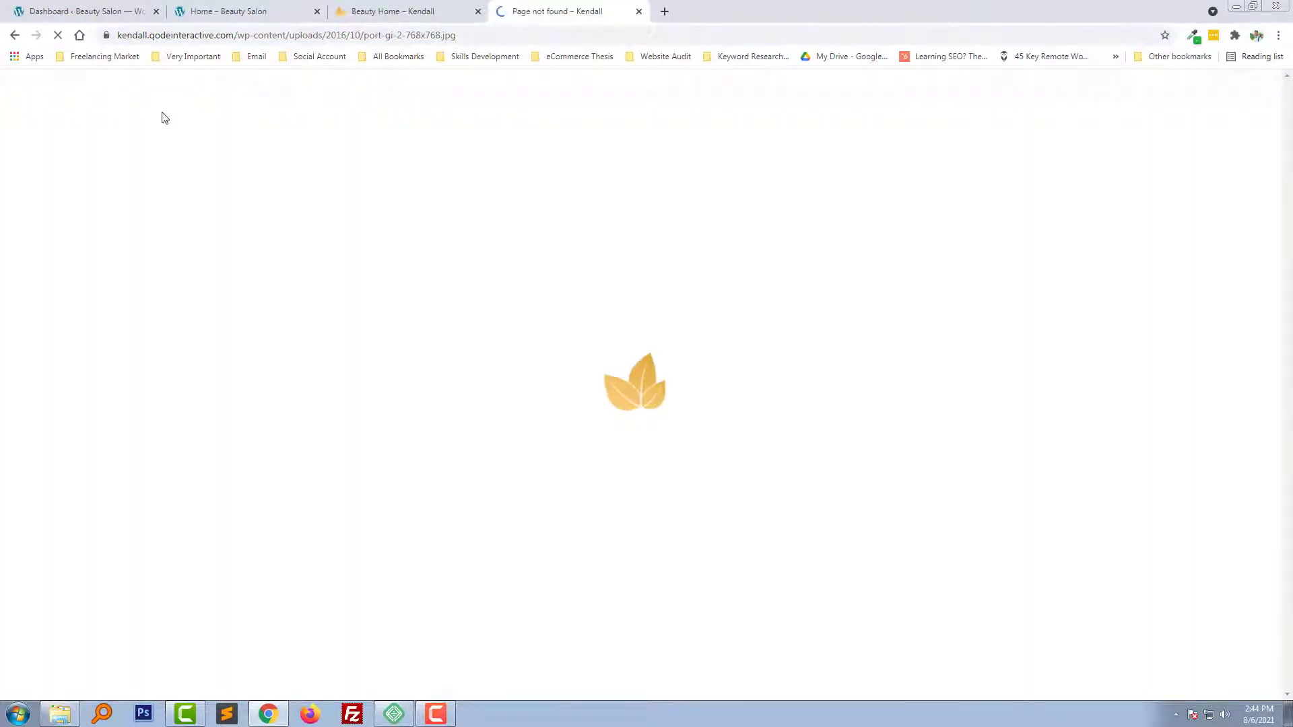
pyautogui.hotkey('alt', 'Left')
# - Save port-gi-6-768x768.jpg into a new portfolio folder inside the Desktop's Project folder
pyautogui.hotkey('ctrl', 's')
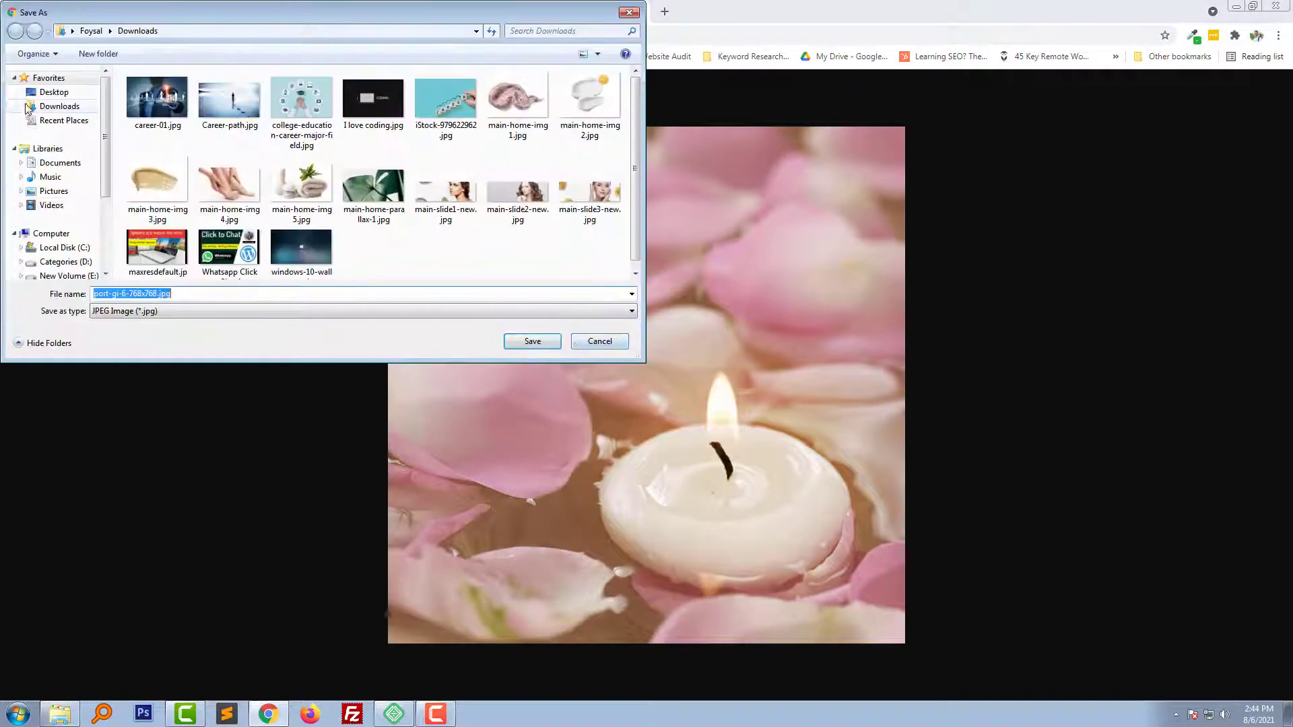
pyautogui.click(54, 92)
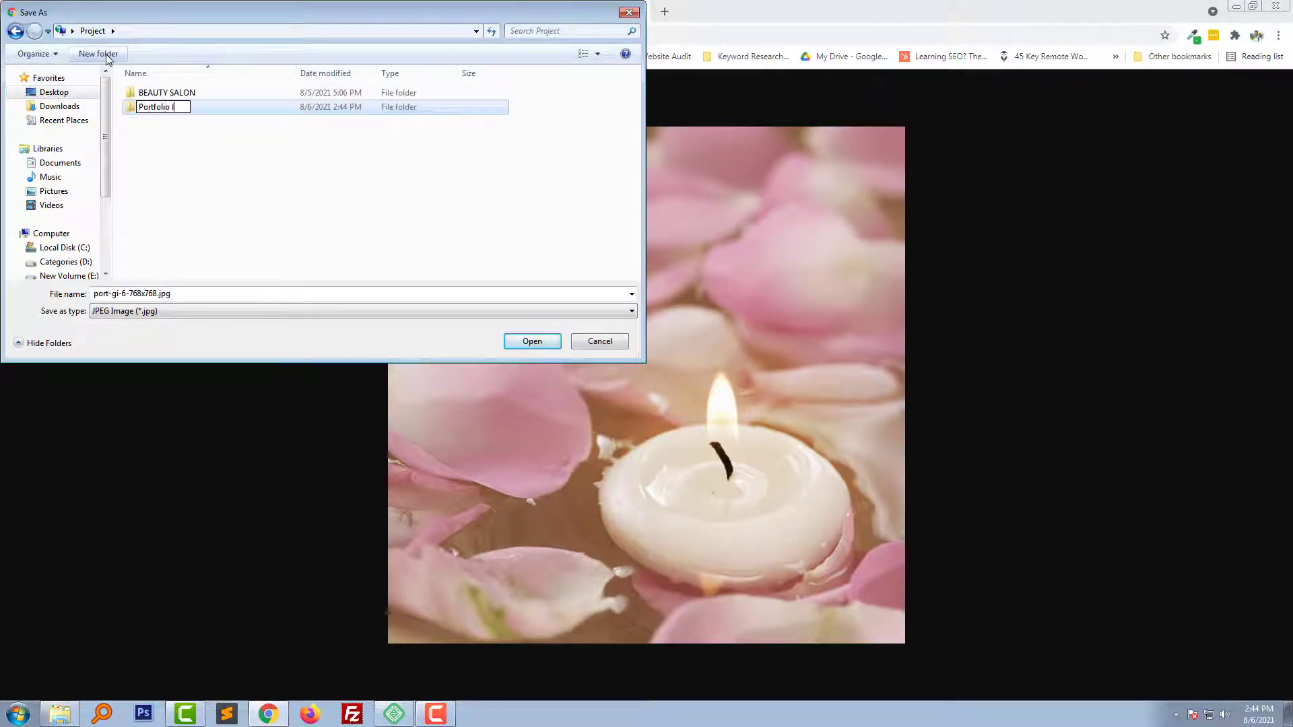
pyautogui.click(532, 341)
# - Find the foot-bath carousel image in the demo page's code and open its 150x150 and 768x770 versions in new tabs
pyautogui.click(433, 10)
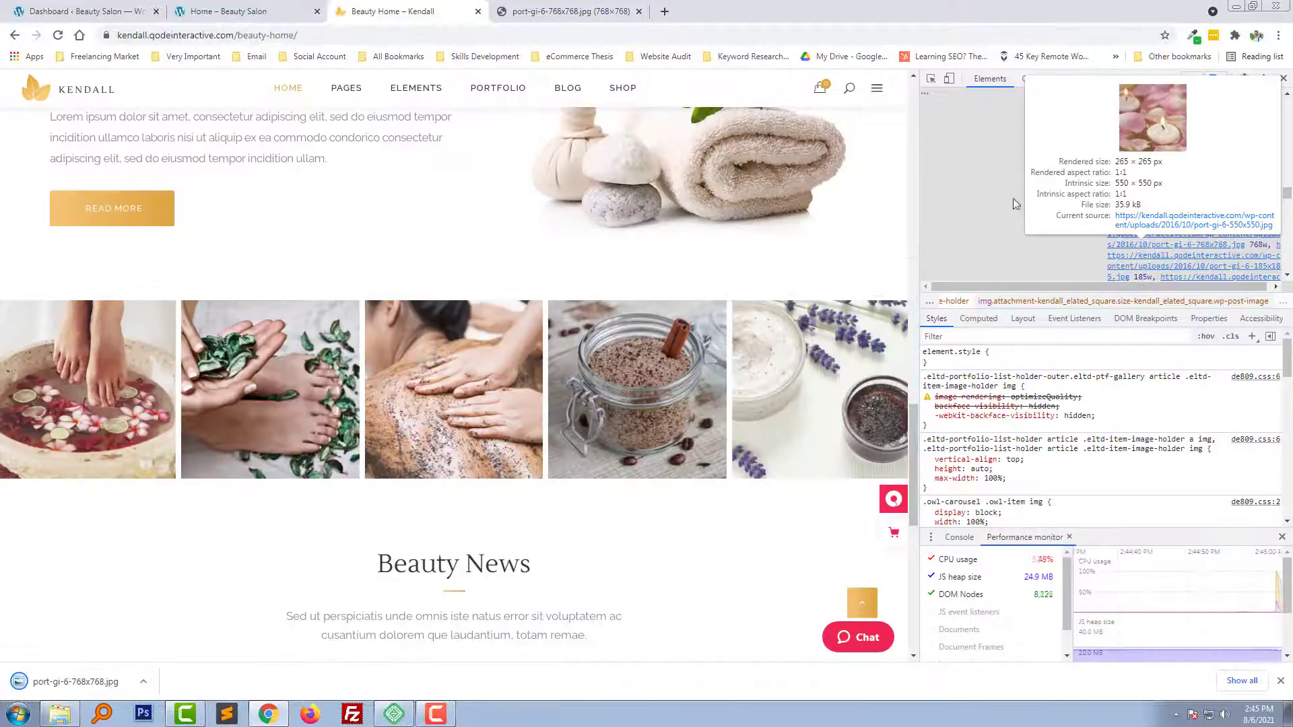
pyautogui.click(1095, 208)
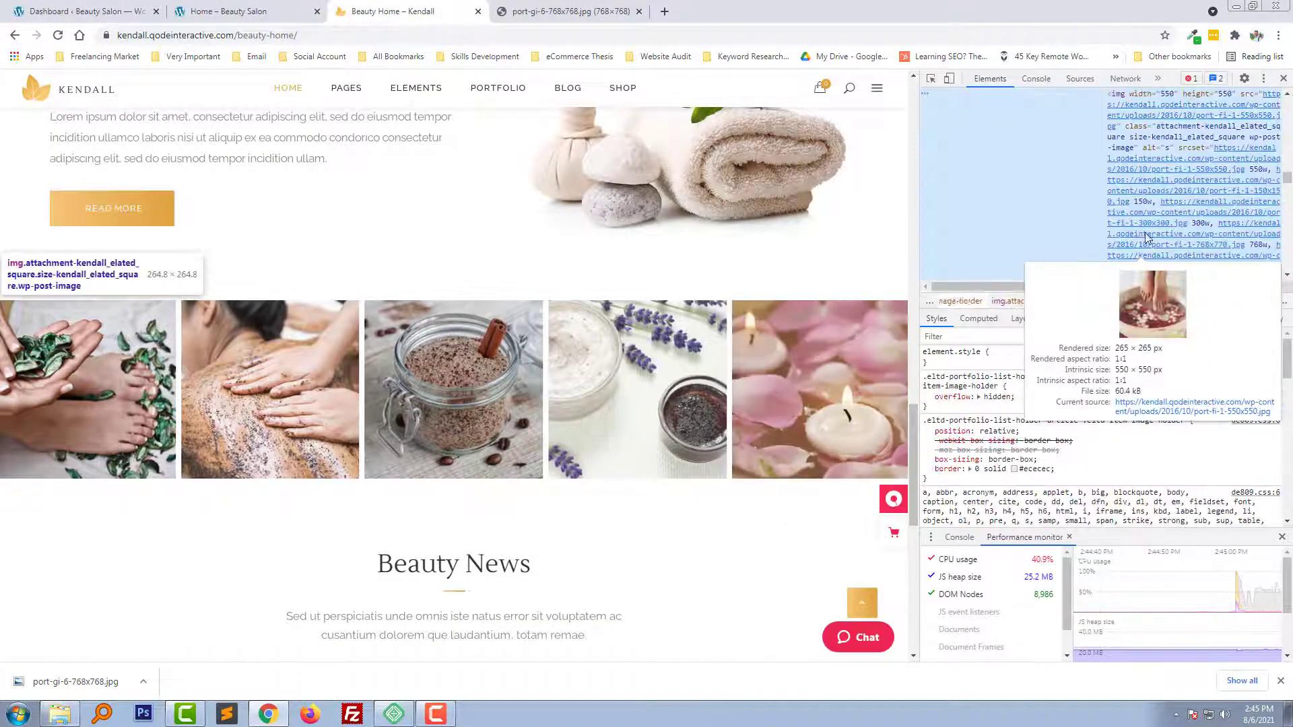
pyautogui.rightClick(1160, 179)
pyautogui.click(1186, 189)
pyautogui.click(433, 10)
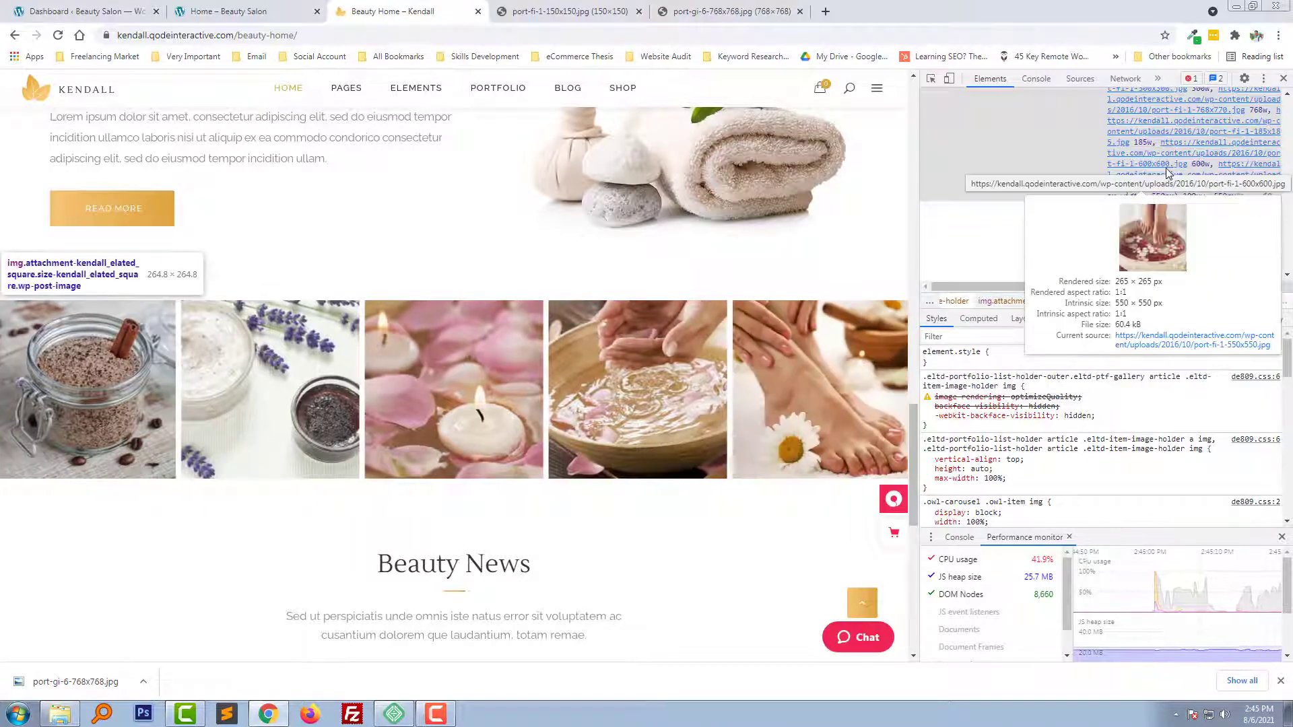
pyautogui.scroll(3, 1155, 226)
pyautogui.rightClick(1183, 249)
pyautogui.click(1202, 256)
pyautogui.click(585, 12)
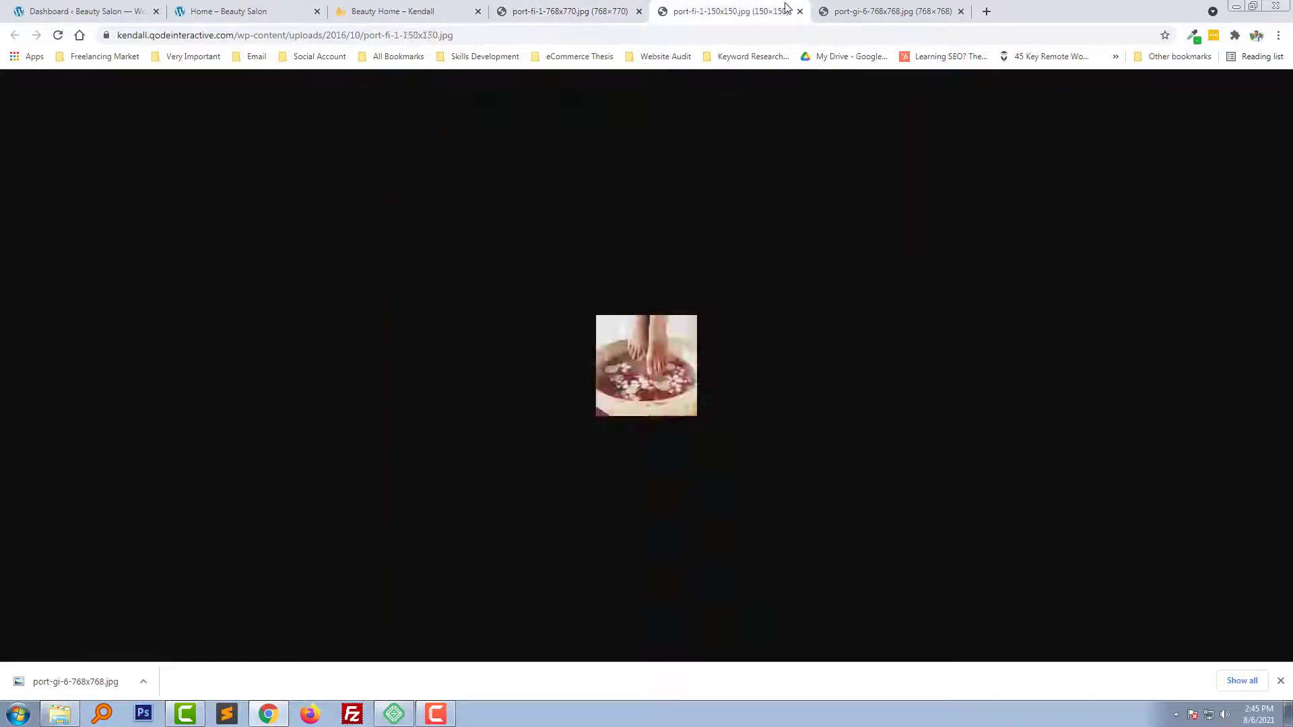
# - Close the 150x150 image tab and save another copy of port-gi-6-768x768.jpg
pyautogui.rightClick(629, 374)
pyautogui.click(677, 401)
pyautogui.press('Return')
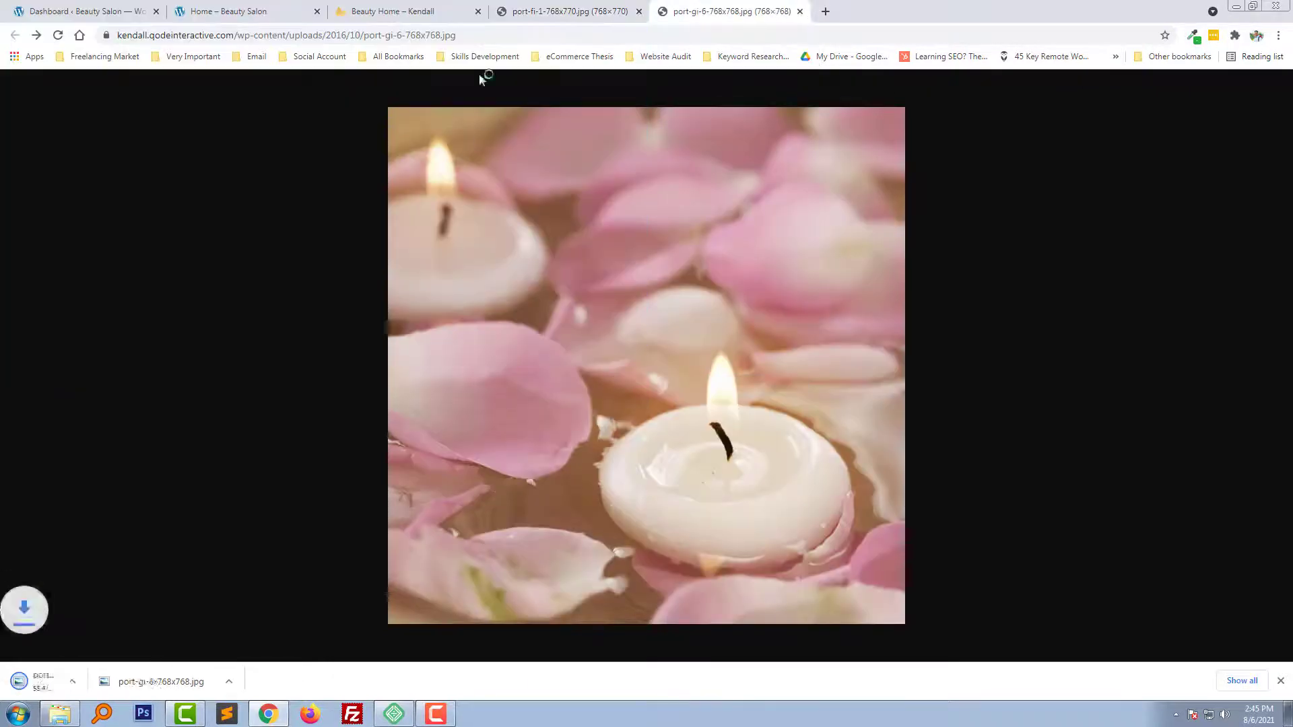
# - Switch to Windows Explorer and delete the duplicate candle image from the portfolio folder
pyautogui.click(393, 11)
pyautogui.click(60, 714)
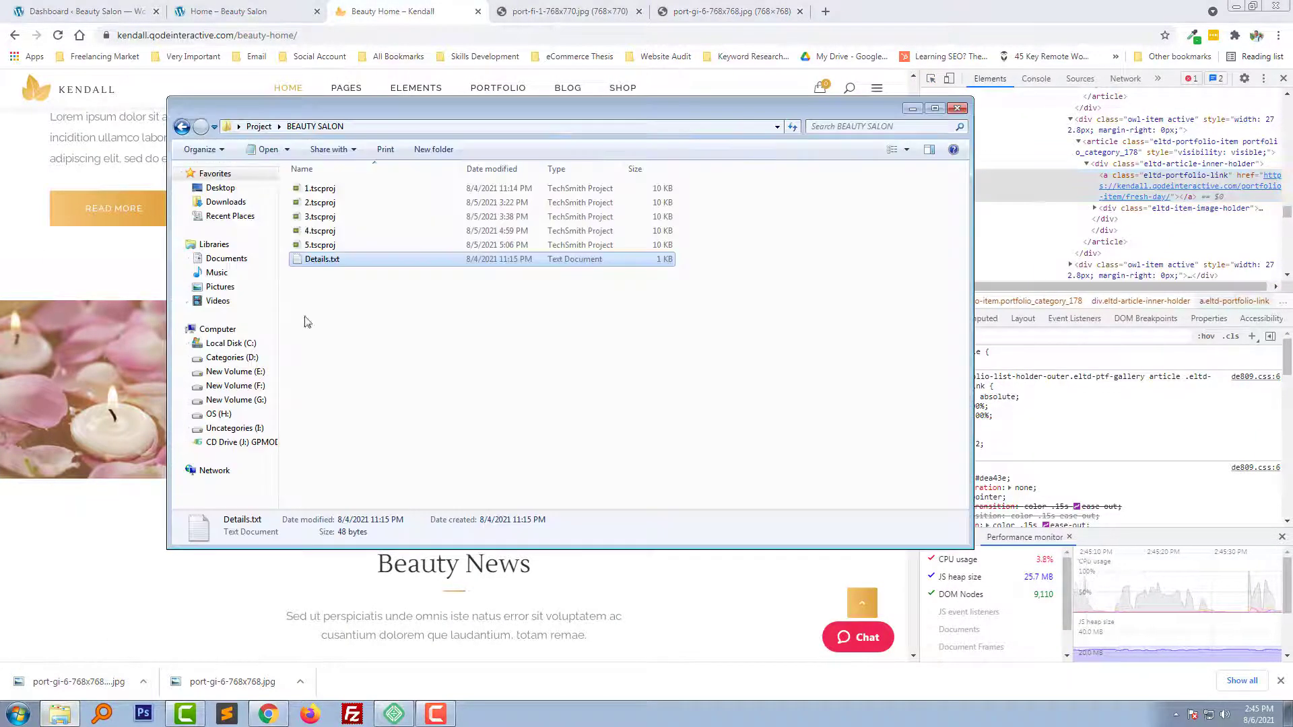
pyautogui.press('BackSpace')
pyautogui.click(352, 203)
pyautogui.press('Down')
pyautogui.press('Delete')
pyautogui.press('Return')
# - Save the foot-bath image port-fi-1-768x770.jpg from its browser tab
pyautogui.click(569, 12)
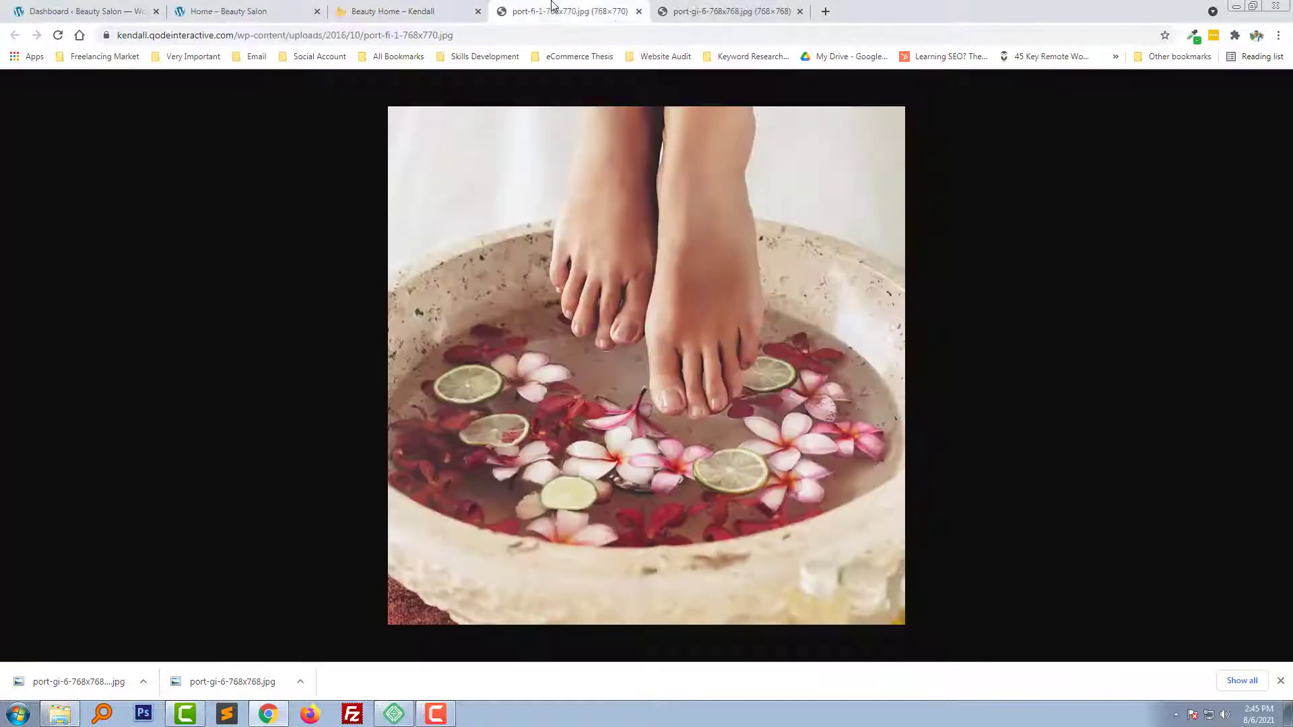
pyautogui.rightClick(587, 206)
pyautogui.click(613, 232)
pyautogui.click(60, 714)
# - Pick the green-leaves foot image in the demo carousel, open its 550x550 source in a new tab and save port-fi-2-550x550.jpg
pyautogui.click(724, 12)
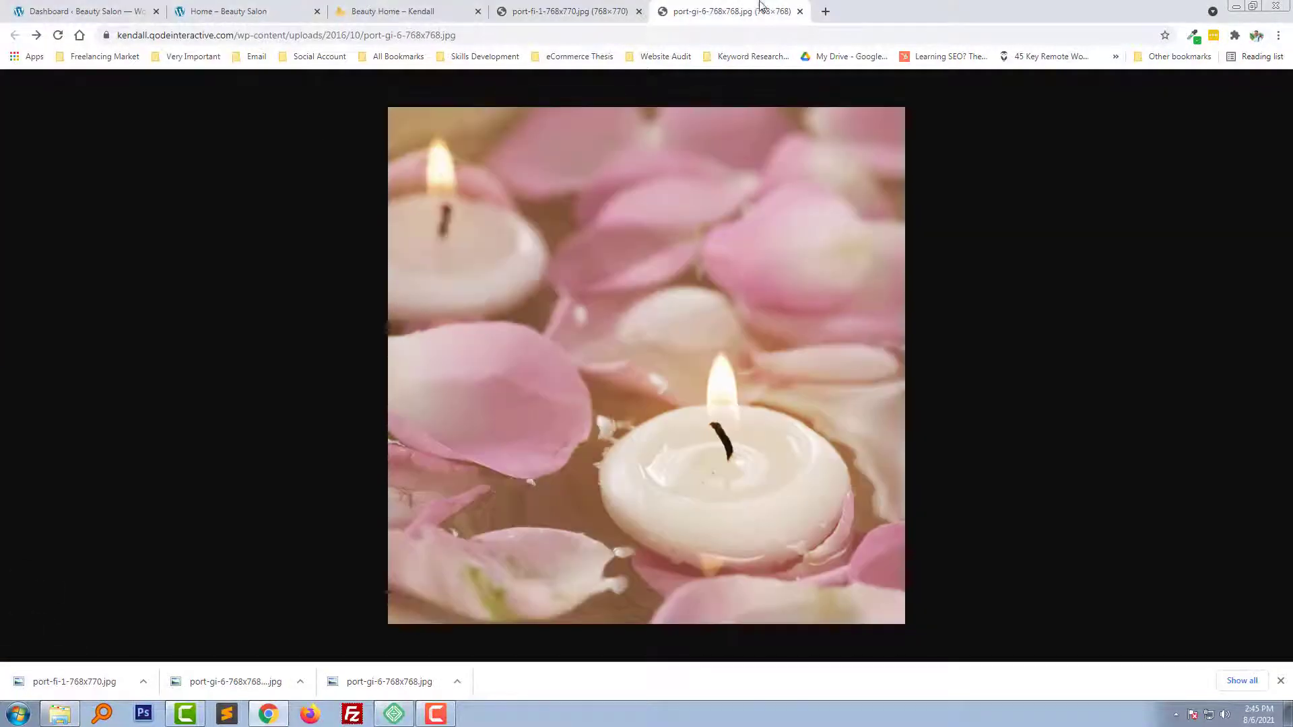
pyautogui.click(393, 11)
pyautogui.click(931, 82)
pyautogui.click(809, 378)
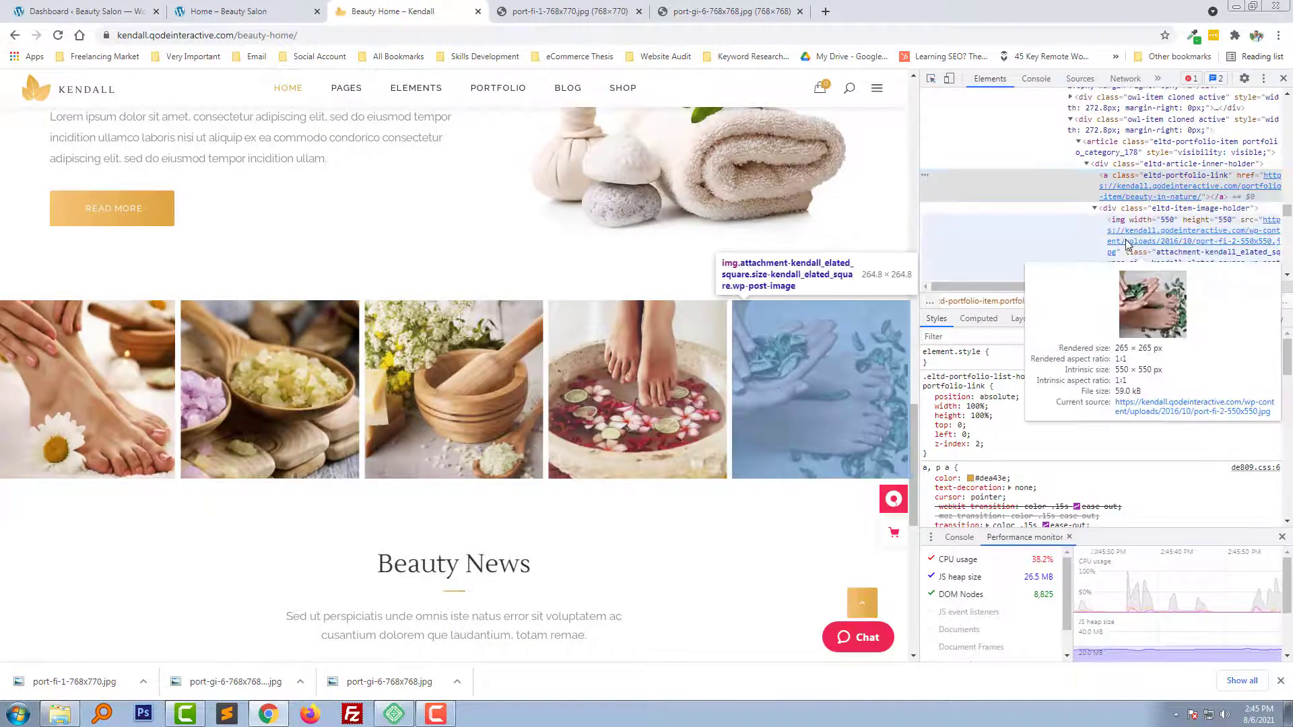
pyautogui.rightClick(1197, 112)
pyautogui.rightClick(592, 309)
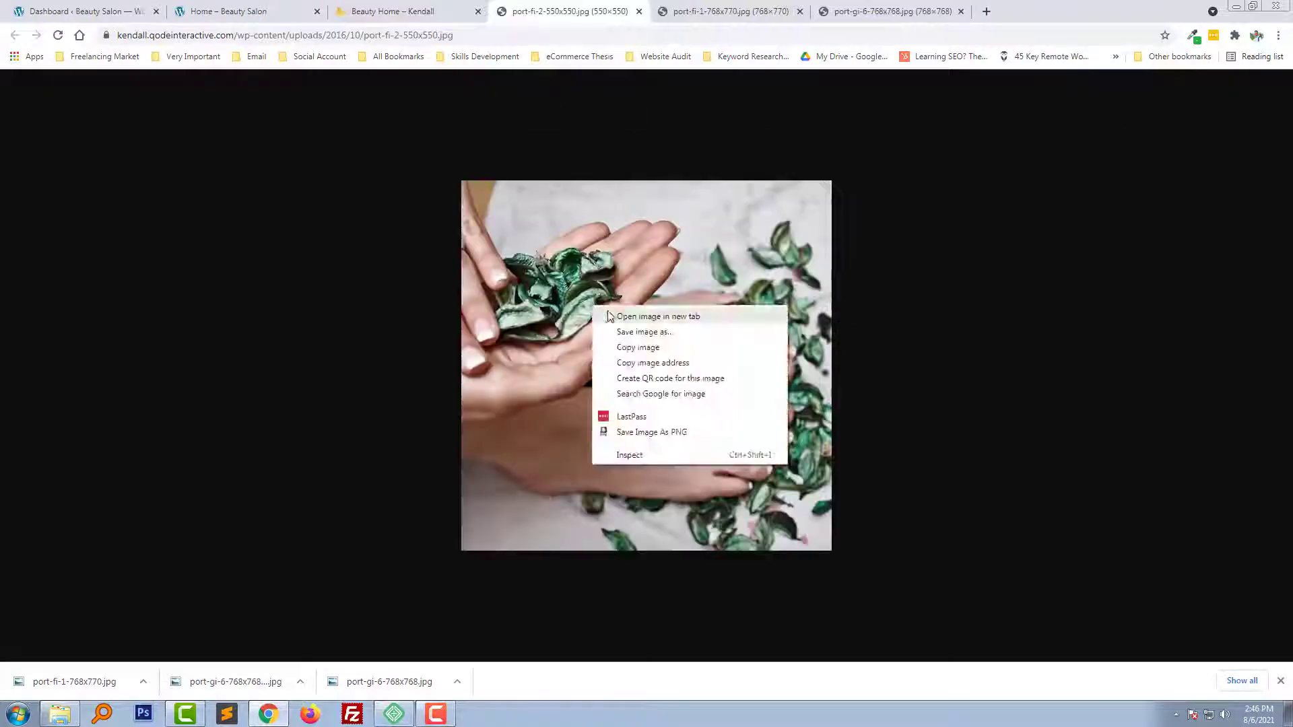
pyautogui.click(620, 329)
pyautogui.press('Return')
# - Pick the back-scrub massage image in the demo carousel, open its 768x768 source in a new tab and save port-fi-3-768x768.jpg
pyautogui.click(393, 12)
pyautogui.click(929, 82)
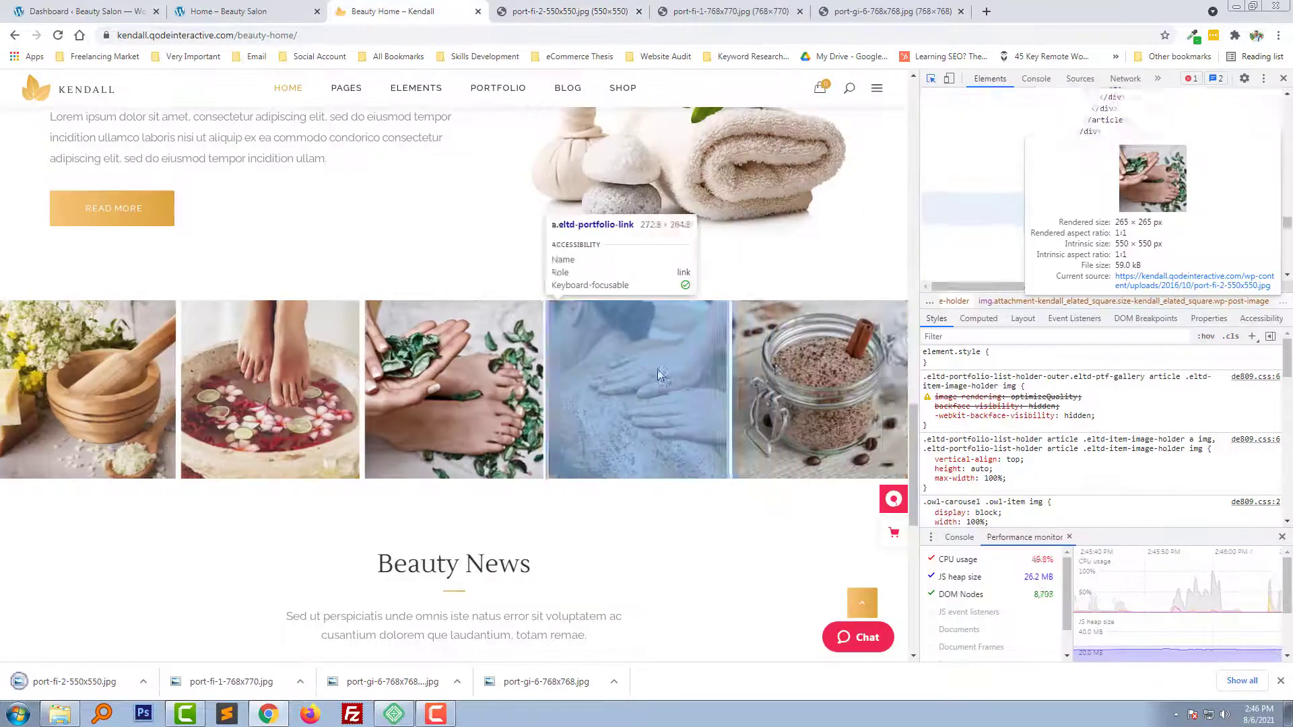
pyautogui.click(636, 377)
pyautogui.rightClick(1143, 216)
pyautogui.click(1190, 241)
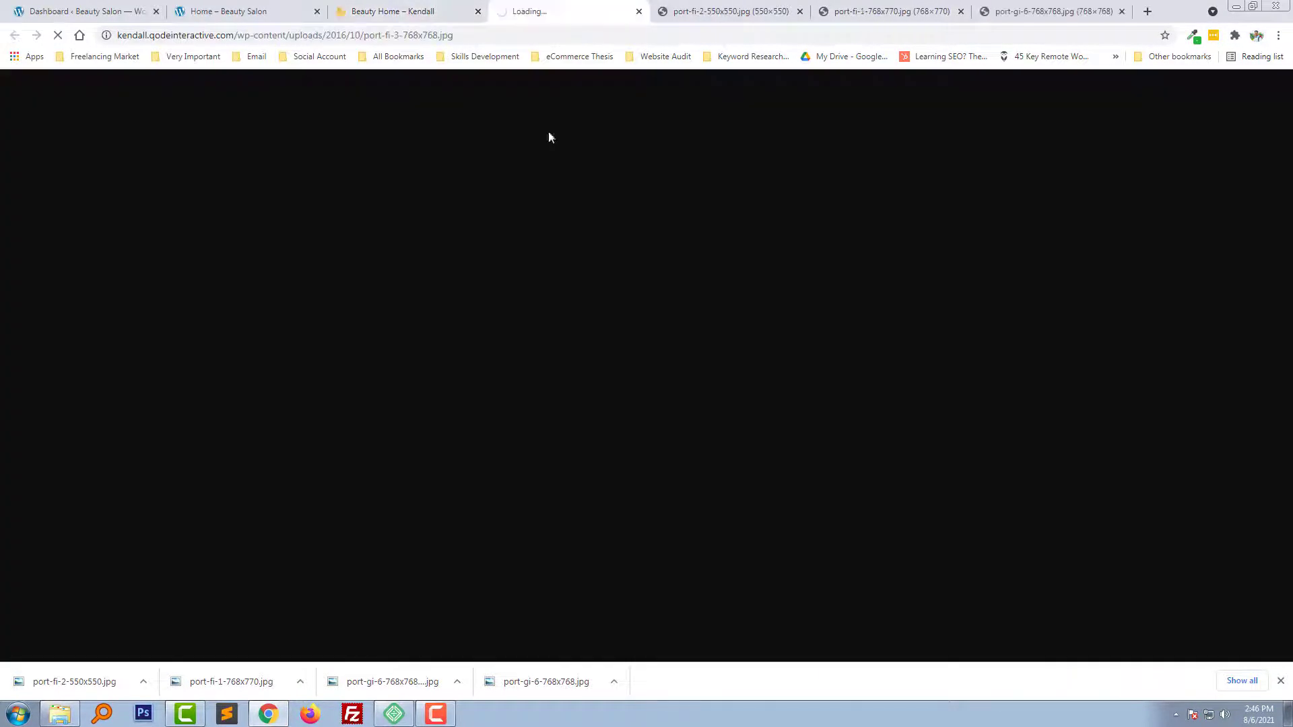
pyautogui.rightClick(641, 317)
pyautogui.click(670, 336)
pyautogui.press('Return')
# - Pick the sugar scrub jar image in the demo carousel, open its 550x550 source in a new tab and save port-fi-4-550x550.jpg
pyautogui.click(393, 12)
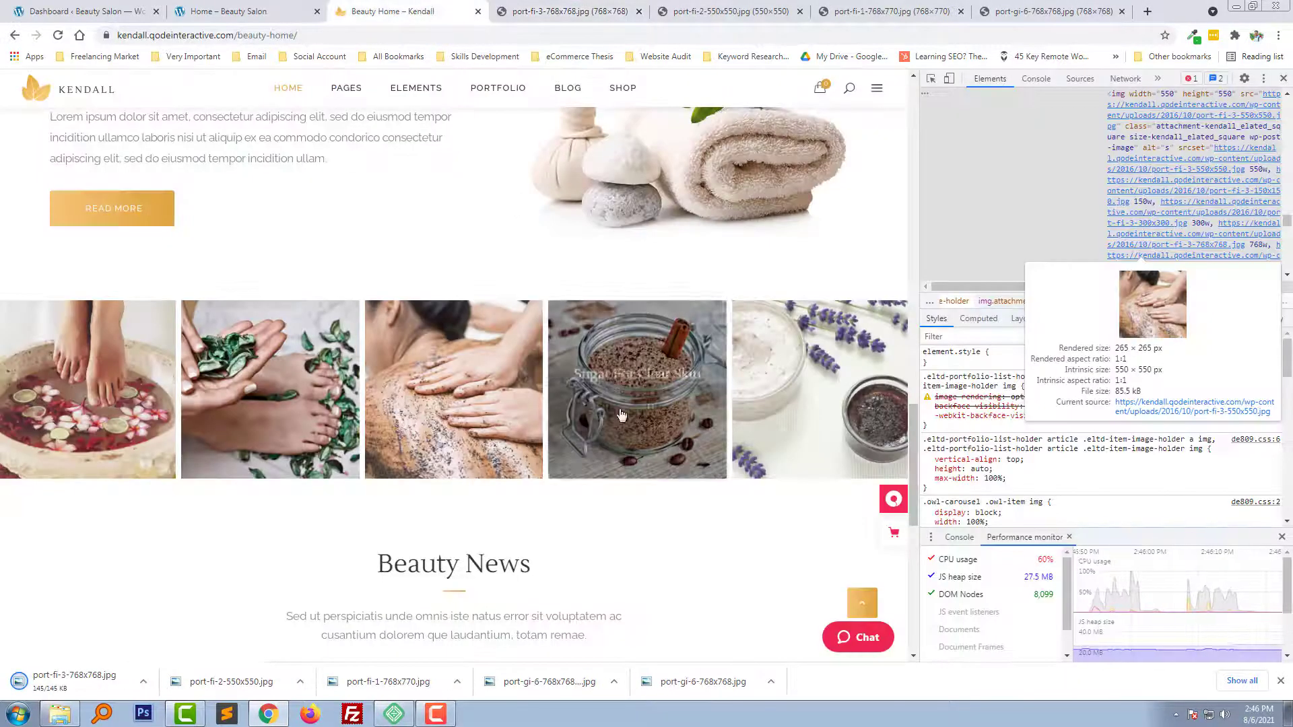
pyautogui.hotkey('ctrl', 'shift', 'c')
pyautogui.click(637, 387)
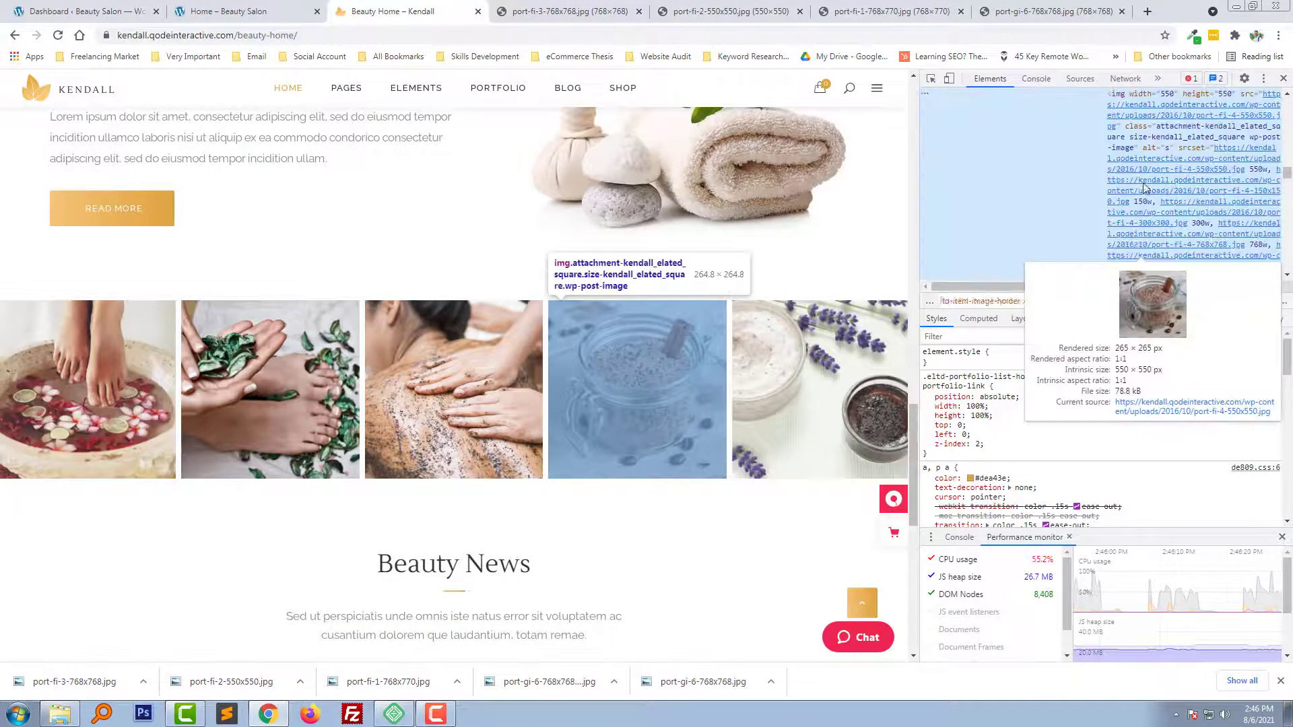
pyautogui.rightClick(1159, 116)
pyautogui.click(1189, 127)
pyautogui.rightClick(611, 414)
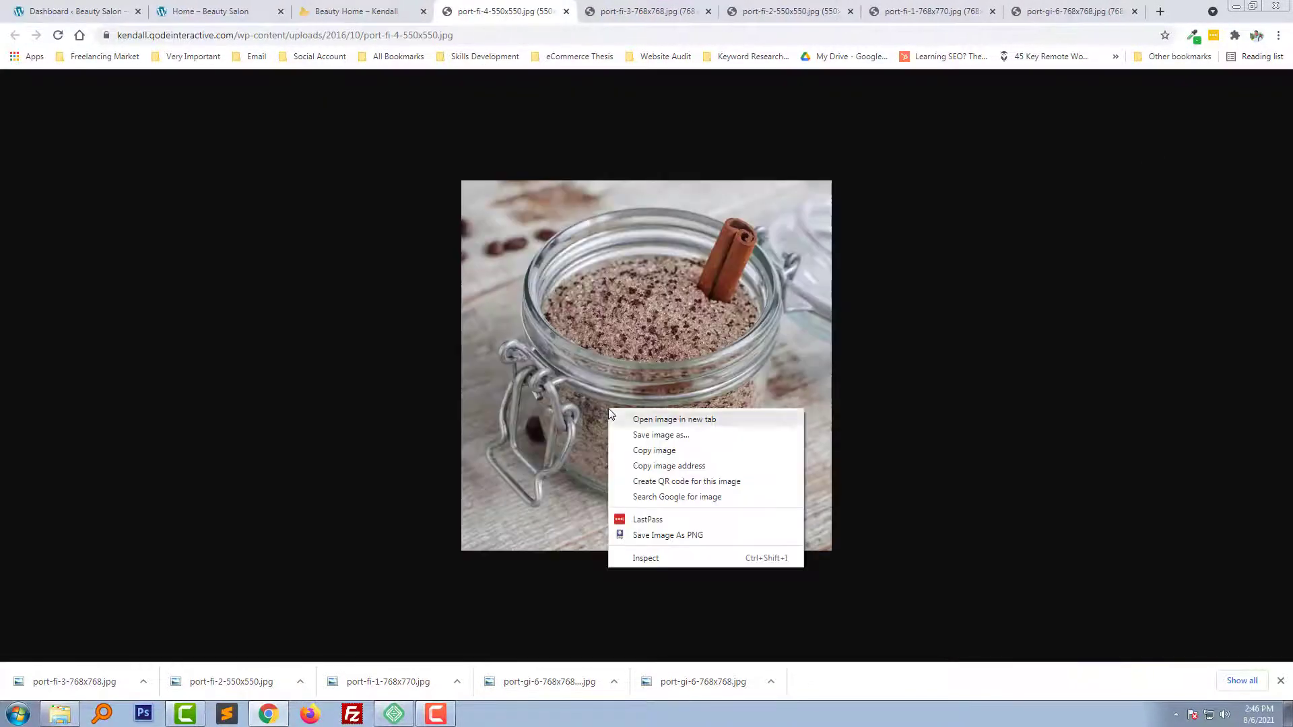
pyautogui.press('Return')
pyautogui.click(357, 12)
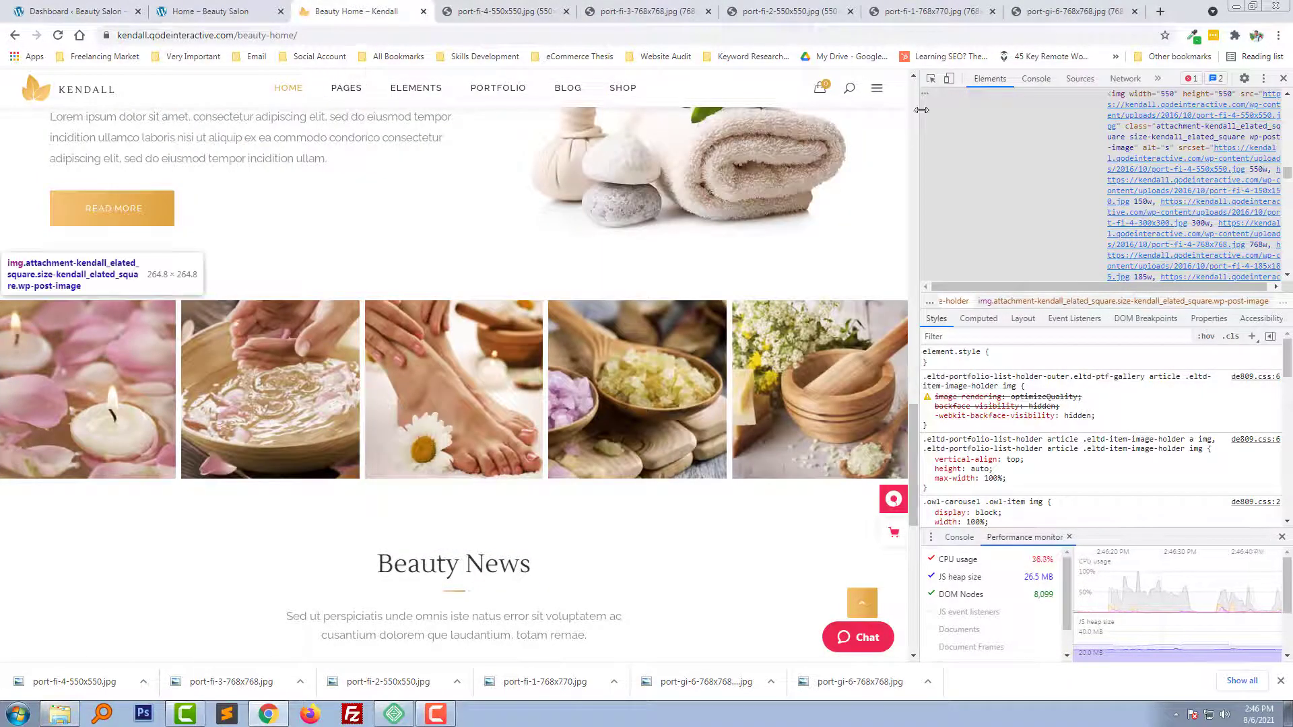
# - Pick the bath salts image in the demo carousel, open its 550x550 source in a new tab and save port-gi-9-550x550.jpg
pyautogui.click(625, 427)
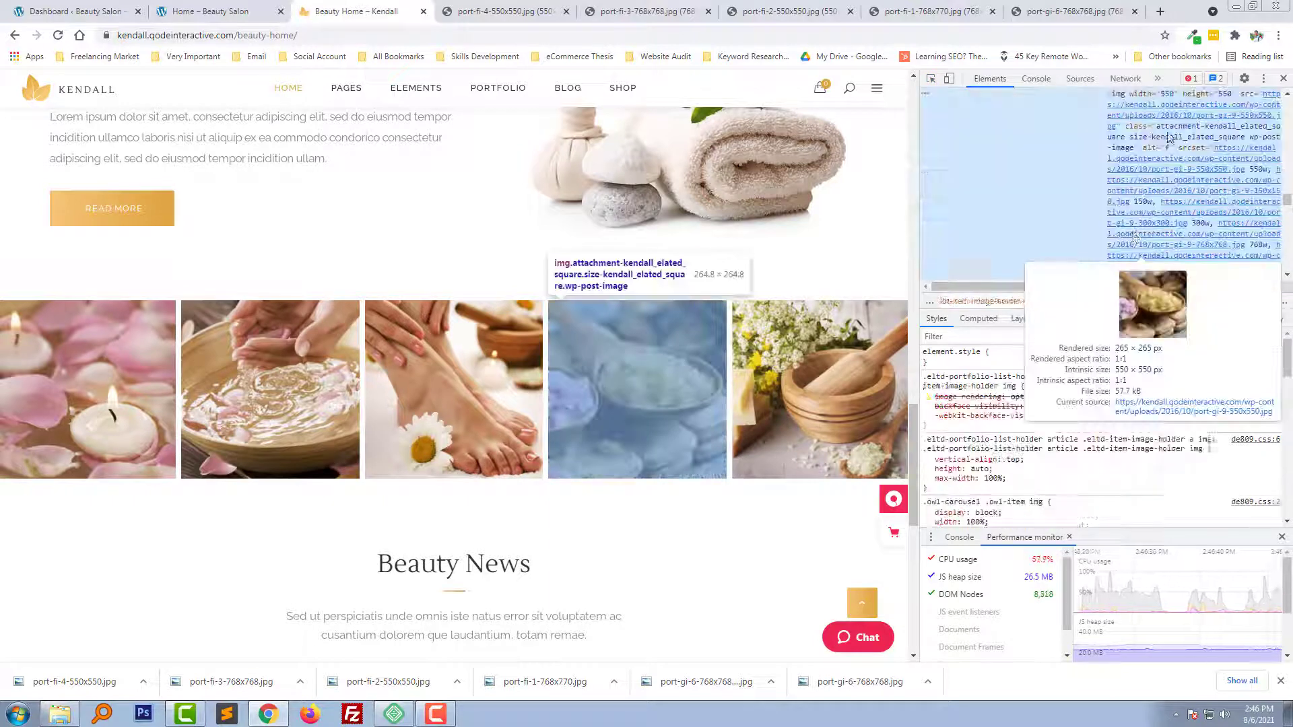
pyautogui.click(1180, 154)
pyautogui.rightClick(658, 378)
pyautogui.click(658, 401)
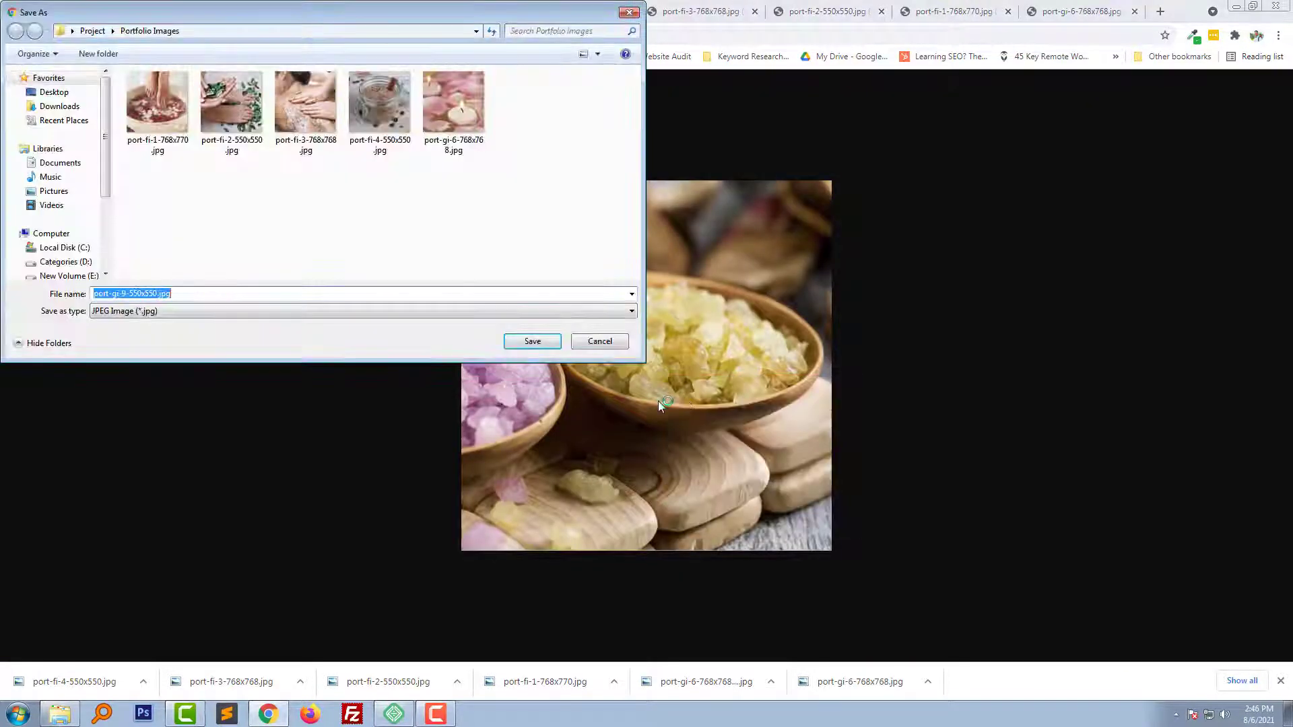
pyautogui.press('Return')
# - Pick the wooden mortar image in the demo carousel, open its 550x550 source in a new tab and save port-gi-10-550x550.jpg
pyautogui.hotkey('ctrl', 'shift', 'Tab')
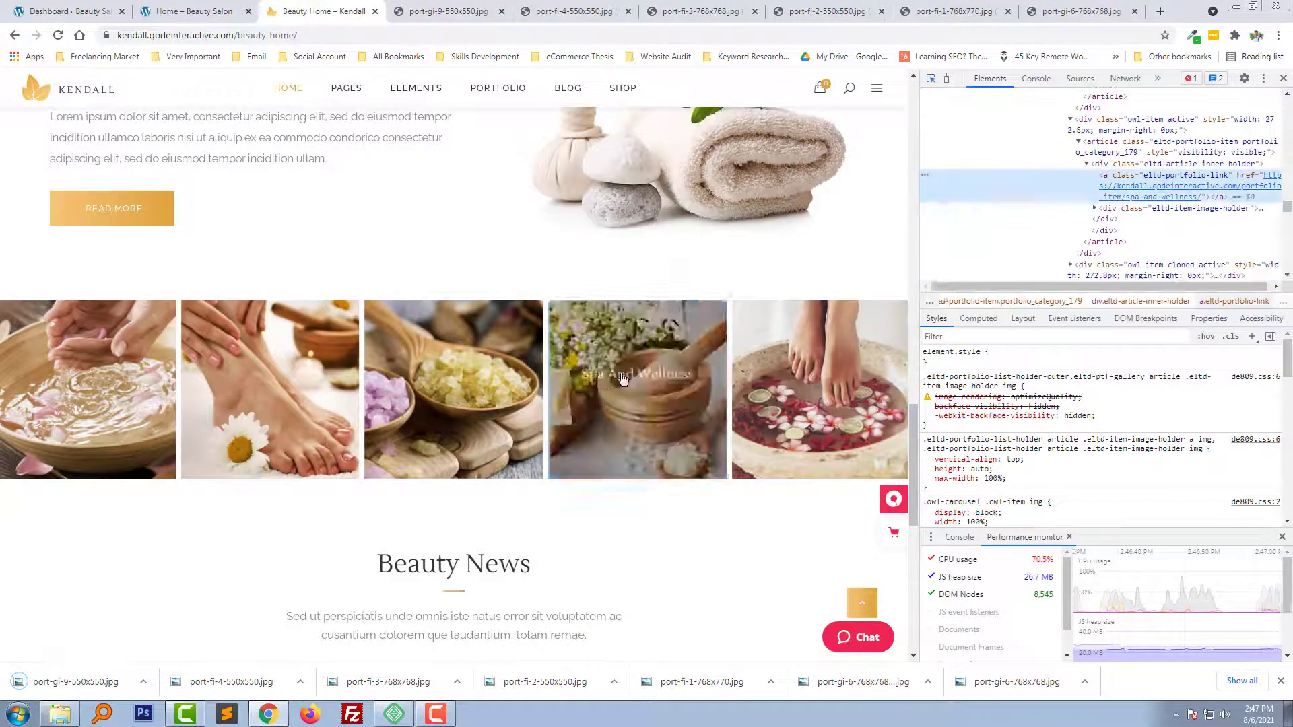
pyautogui.click(1120, 231)
pyautogui.rightClick(566, 318)
pyautogui.click(588, 341)
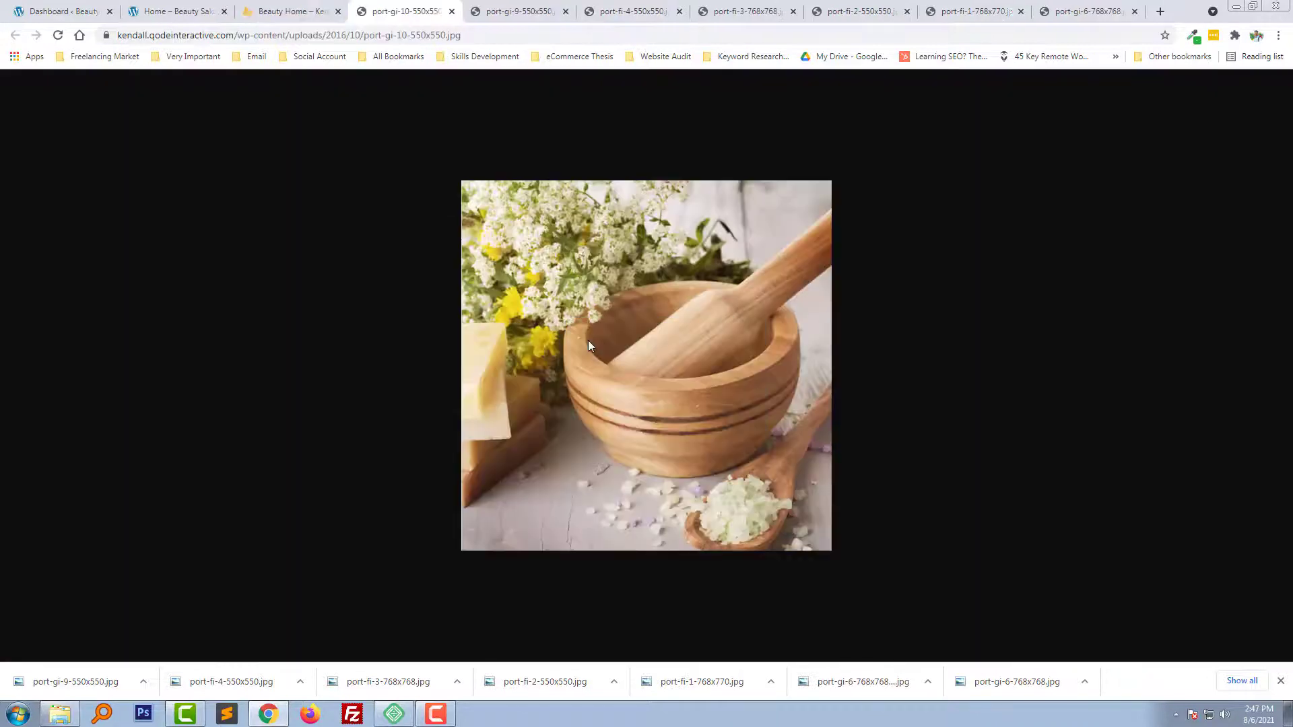
pyautogui.press('Return')
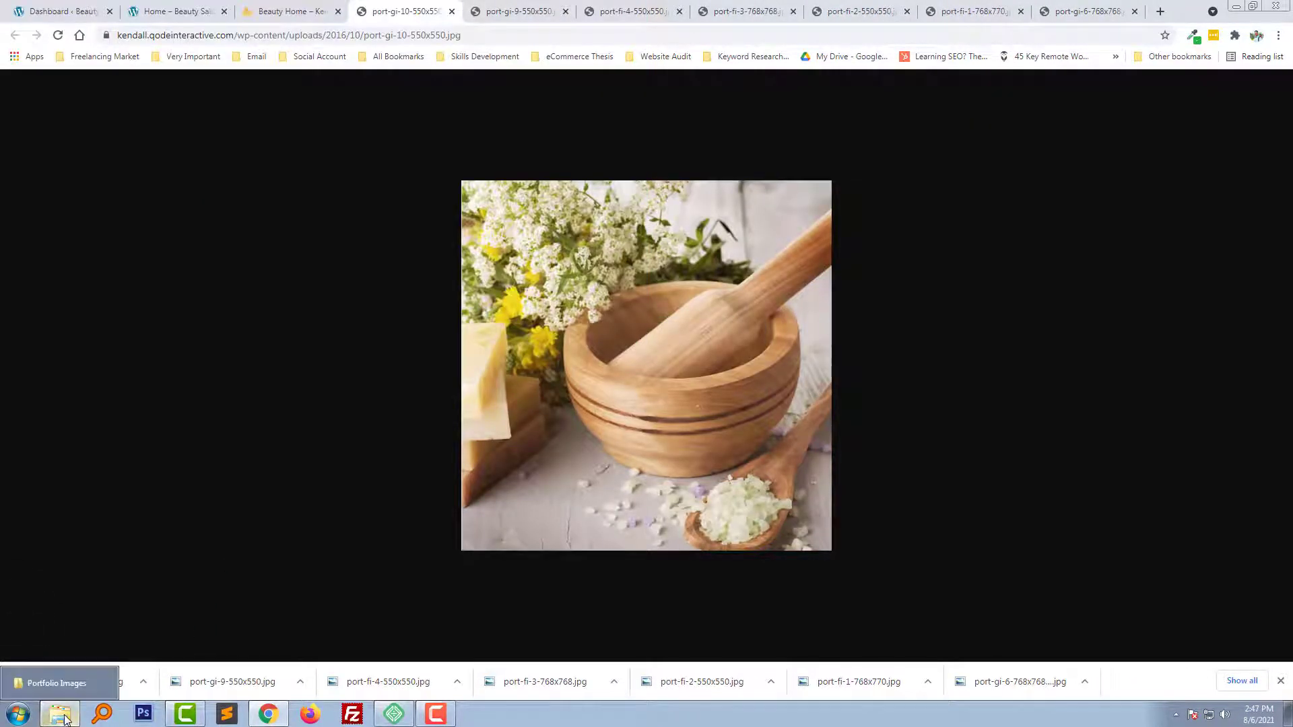
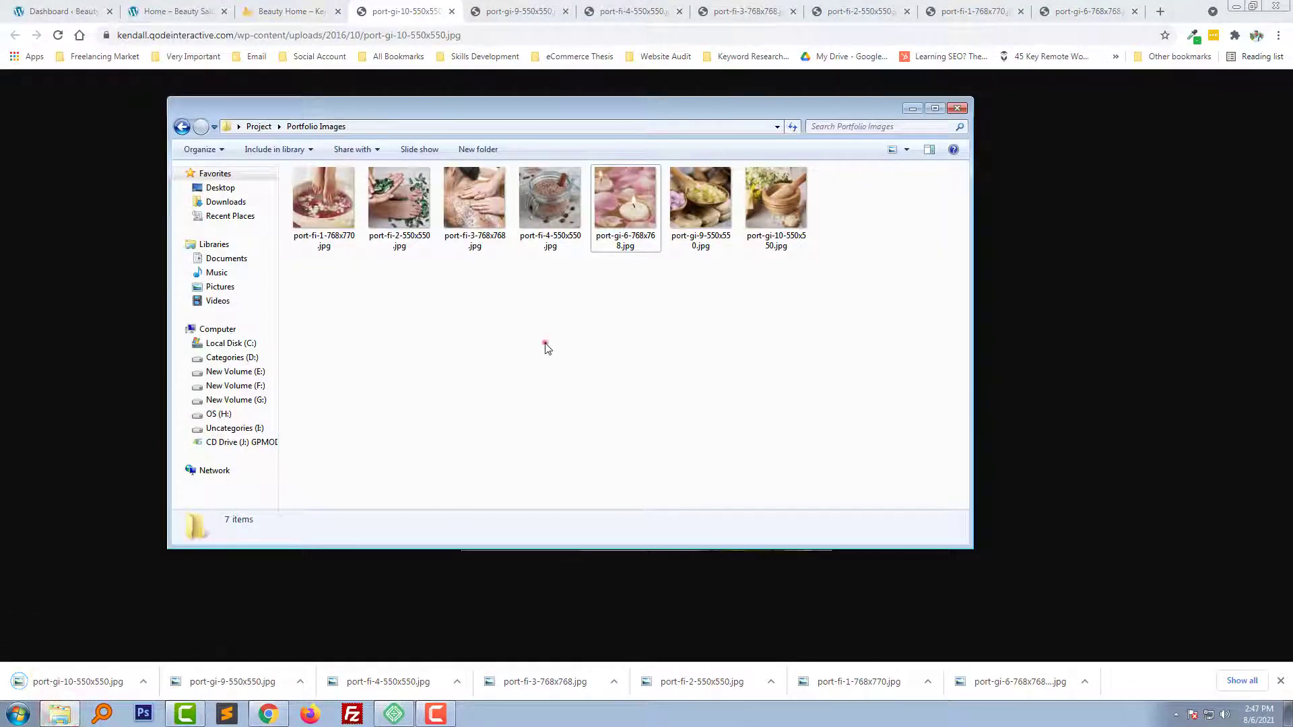
# - Review all saved pictures in the Portfolio Images folder and close the browser tabs holding the image sources
pyautogui.moveTo(872, 202); pyautogui.dragTo(260, 289)
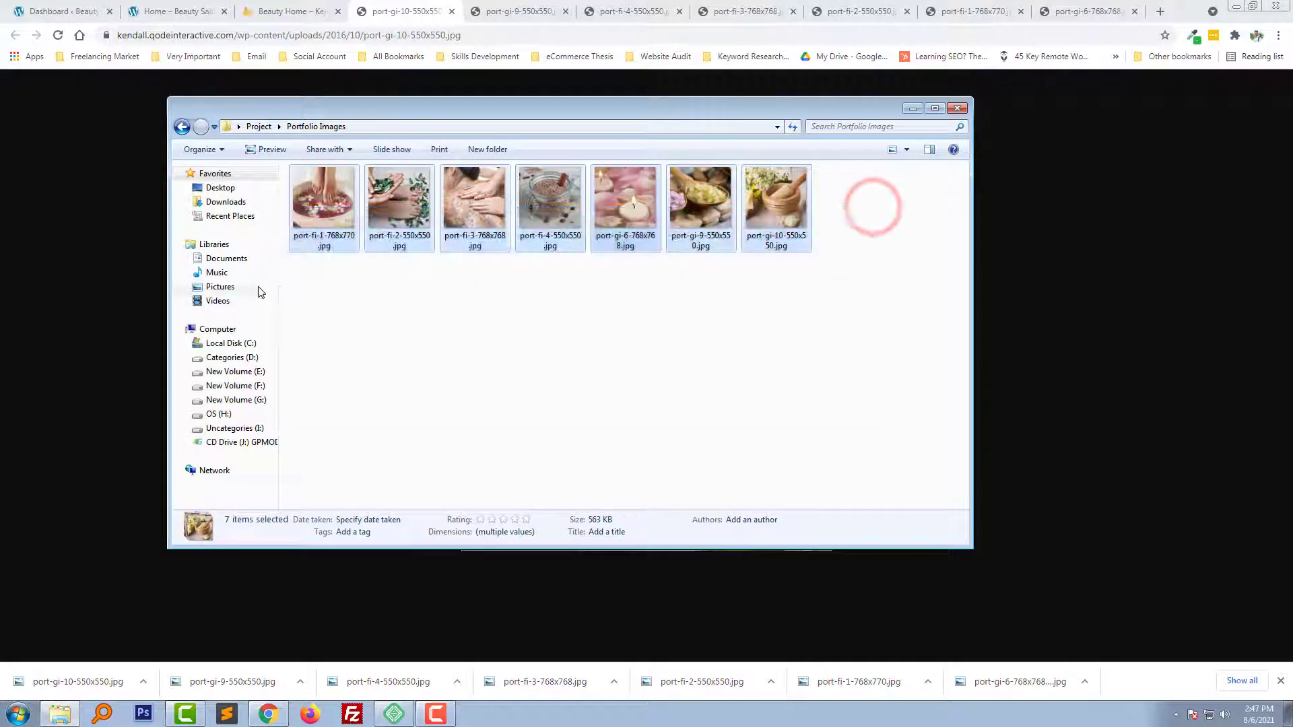
pyautogui.click(452, 349)
pyautogui.click(457, 12)
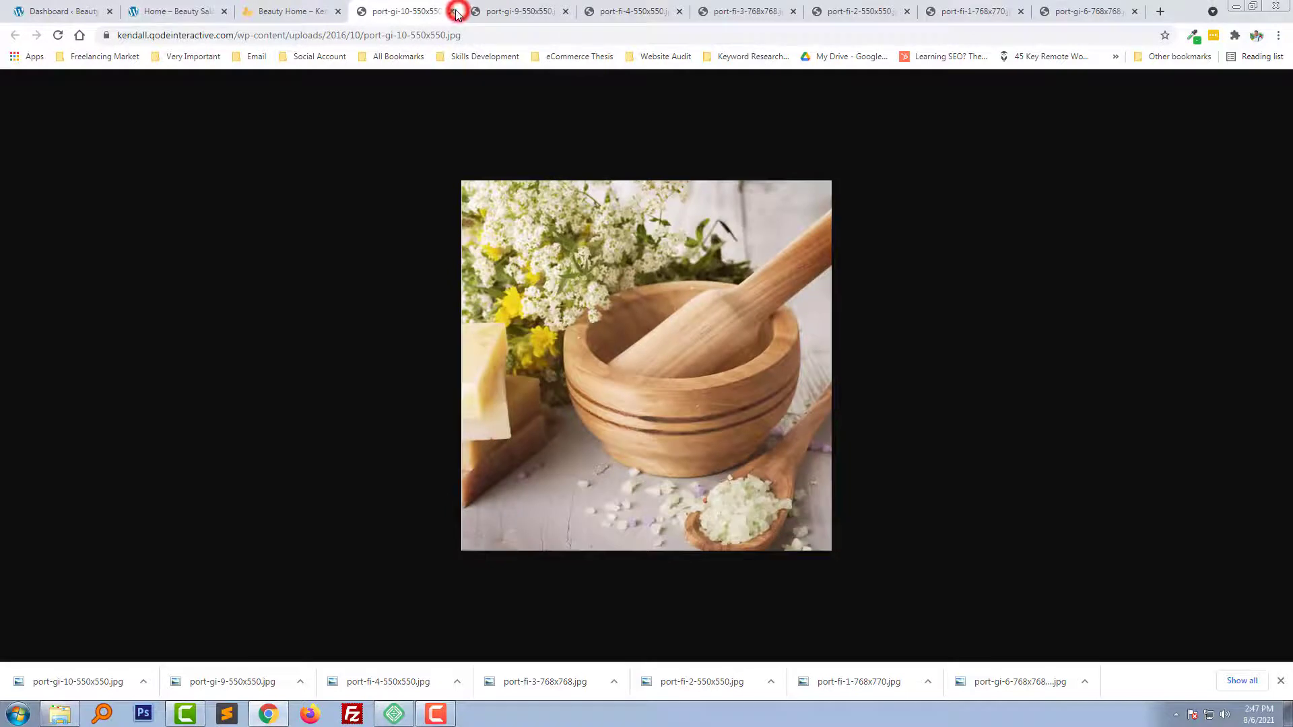
pyautogui.click(455, 12)
pyautogui.click(454, 11)
pyautogui.click(454, 12)
pyautogui.click(454, 12)
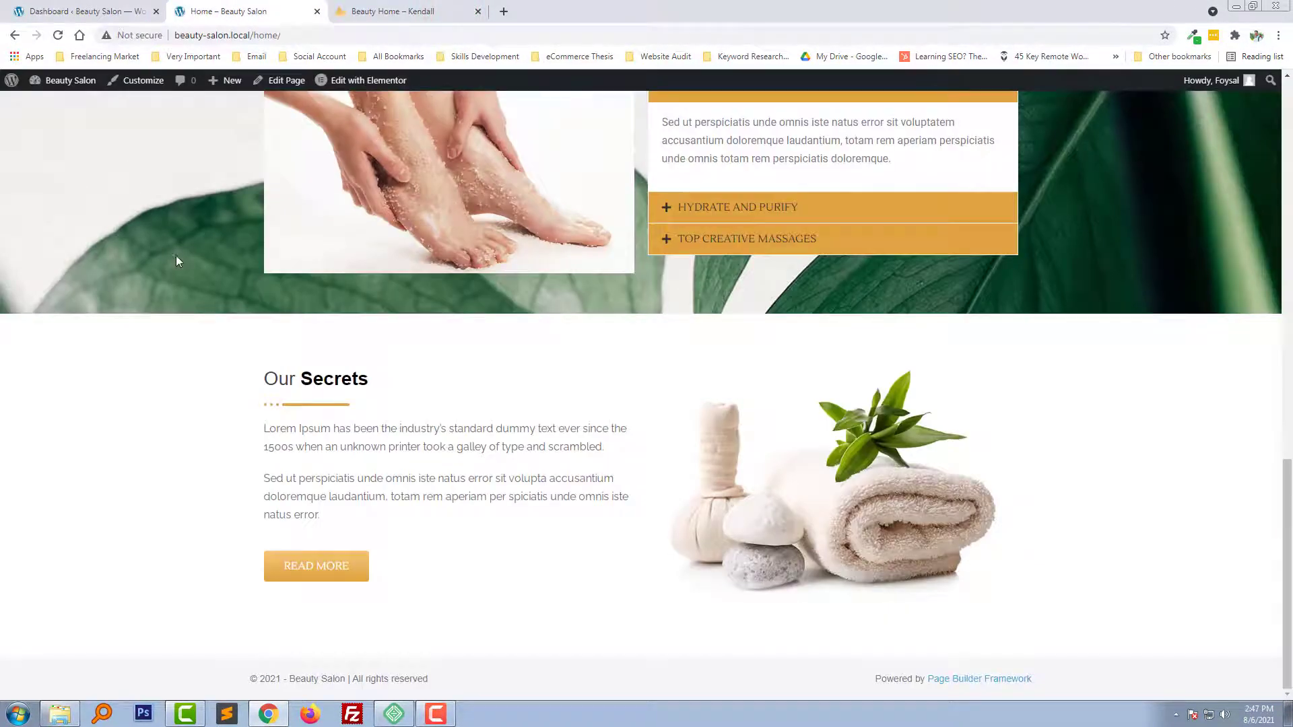
# - Open the Beauty Salon home page in the Elementor editor and add a single-column section below Our Secrets
pyautogui.moveTo(359, 80)
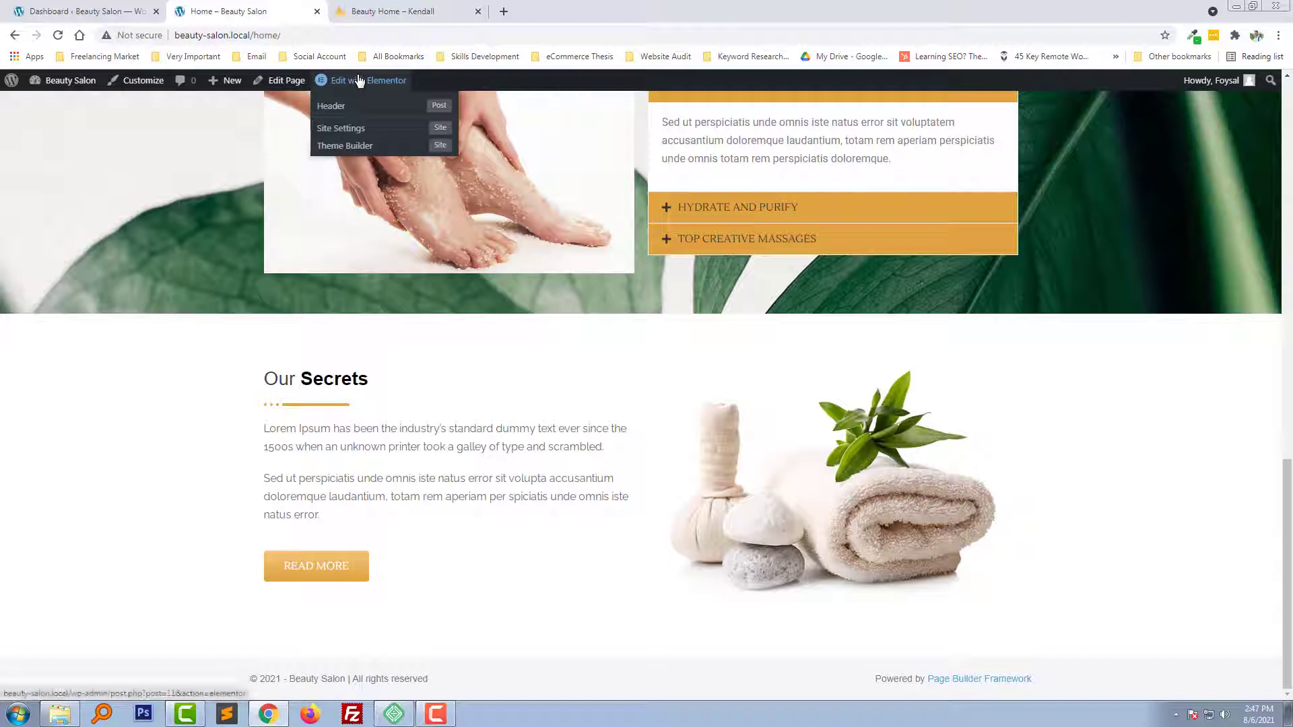
pyautogui.click(397, 11)
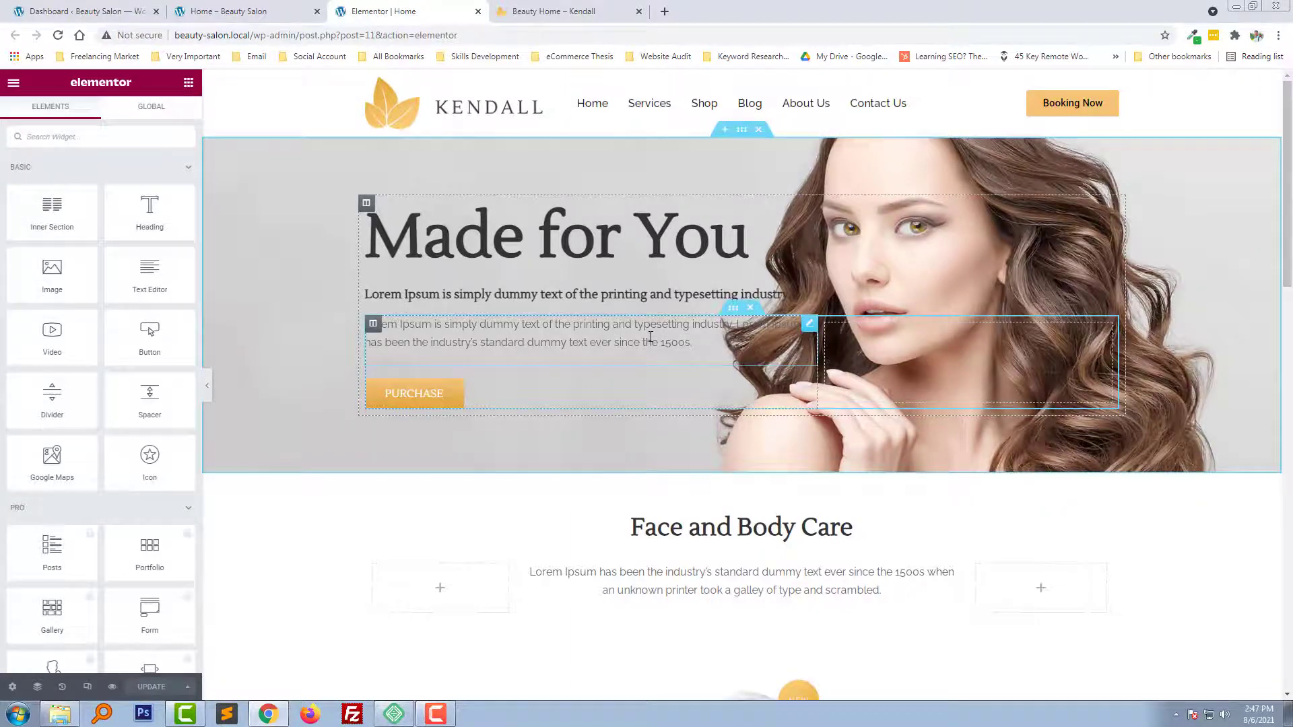
pyautogui.scroll(-15, 624, 324)
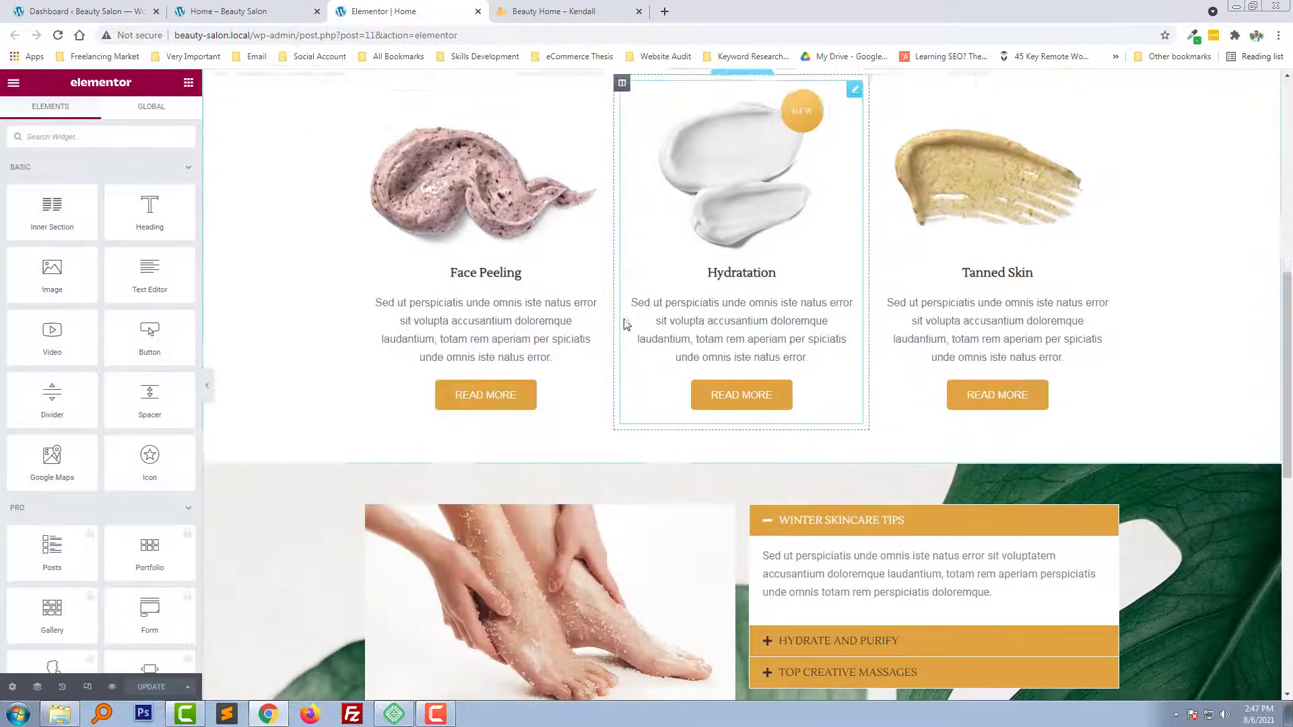
pyautogui.scroll(-3, 624, 324)
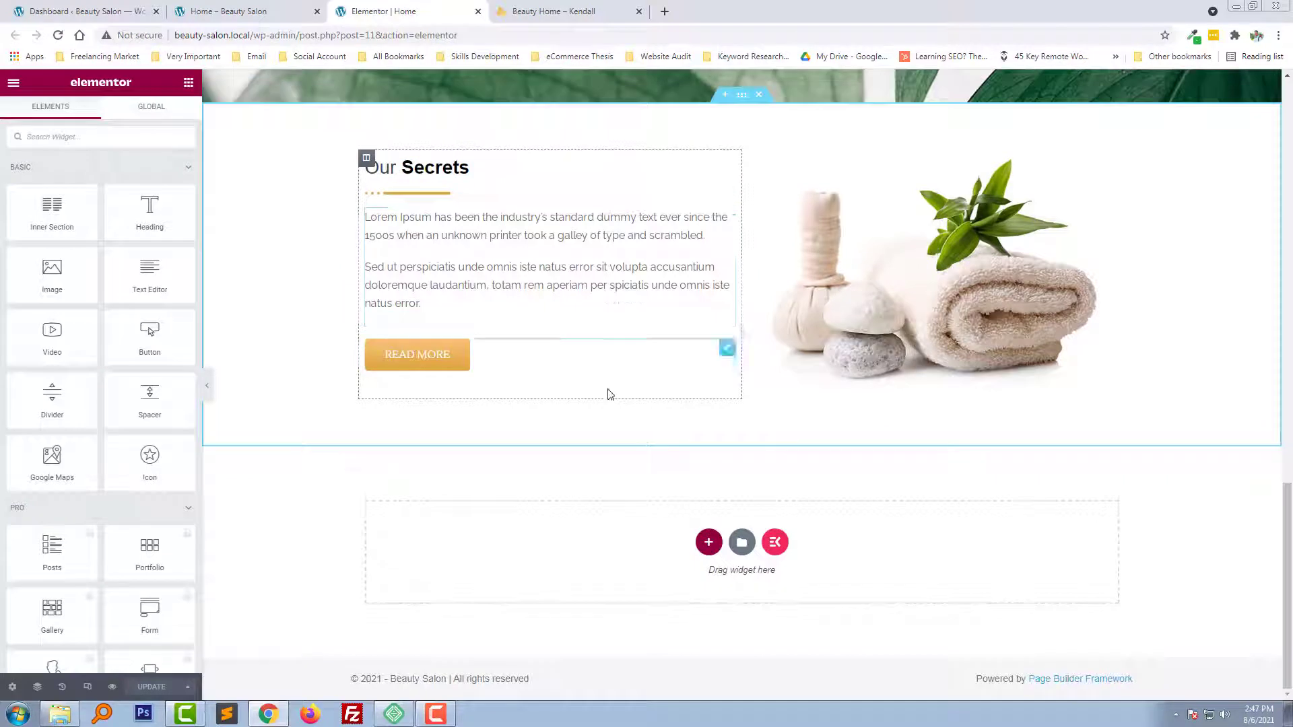
pyautogui.click(708, 551)
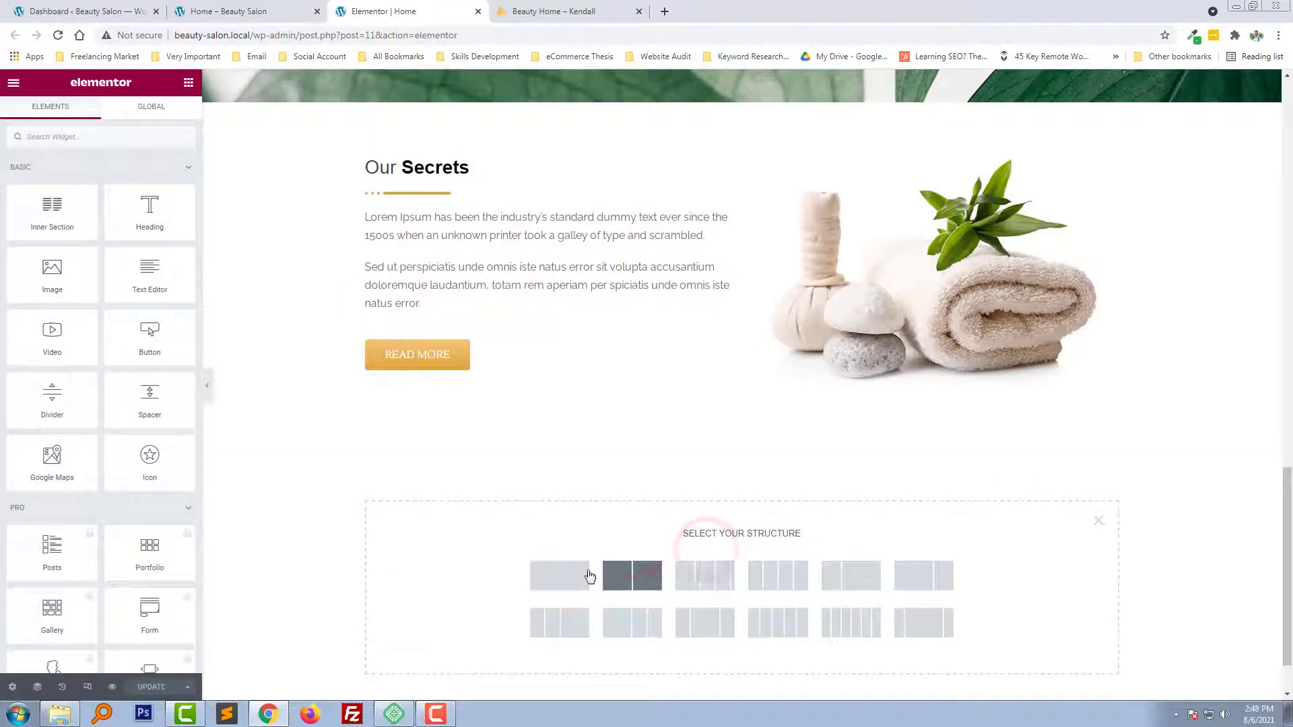
pyautogui.click(581, 575)
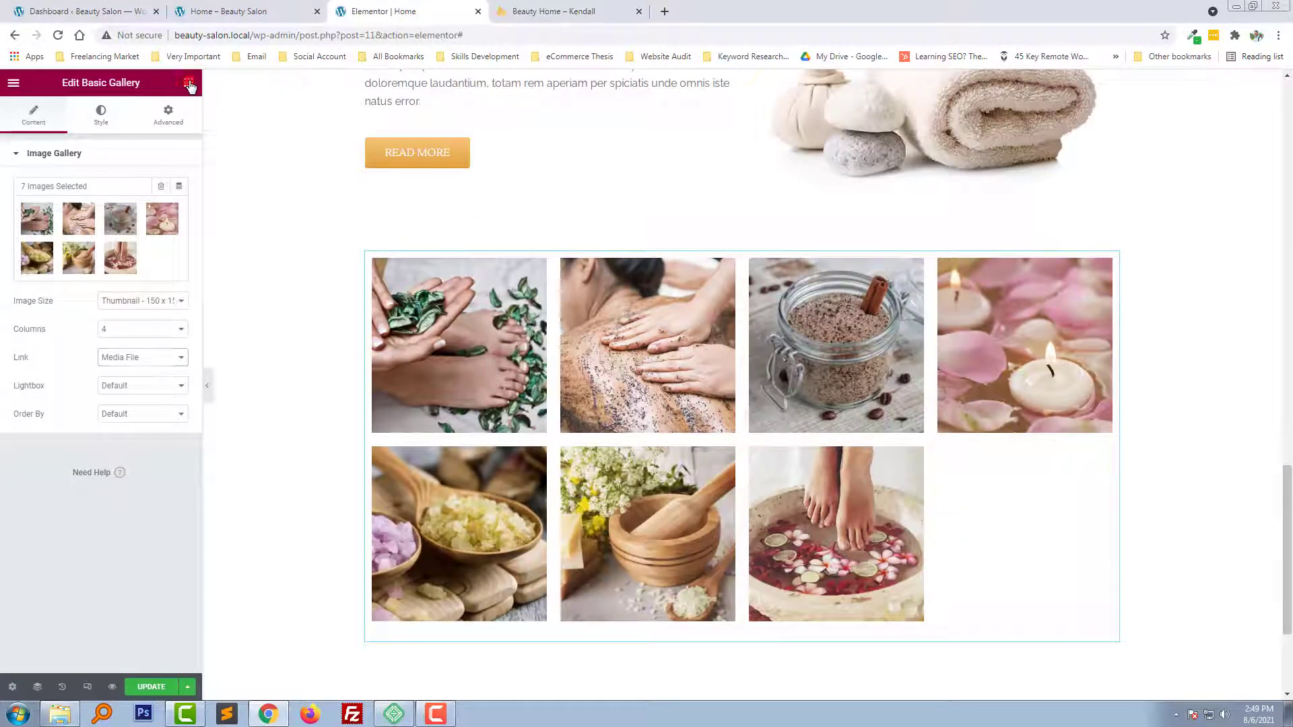
# - Replace the basic gallery below Our Secrets with an Image Carousel widget, deleting the gallery
pyautogui.click(189, 82)
pyautogui.click(116, 136)
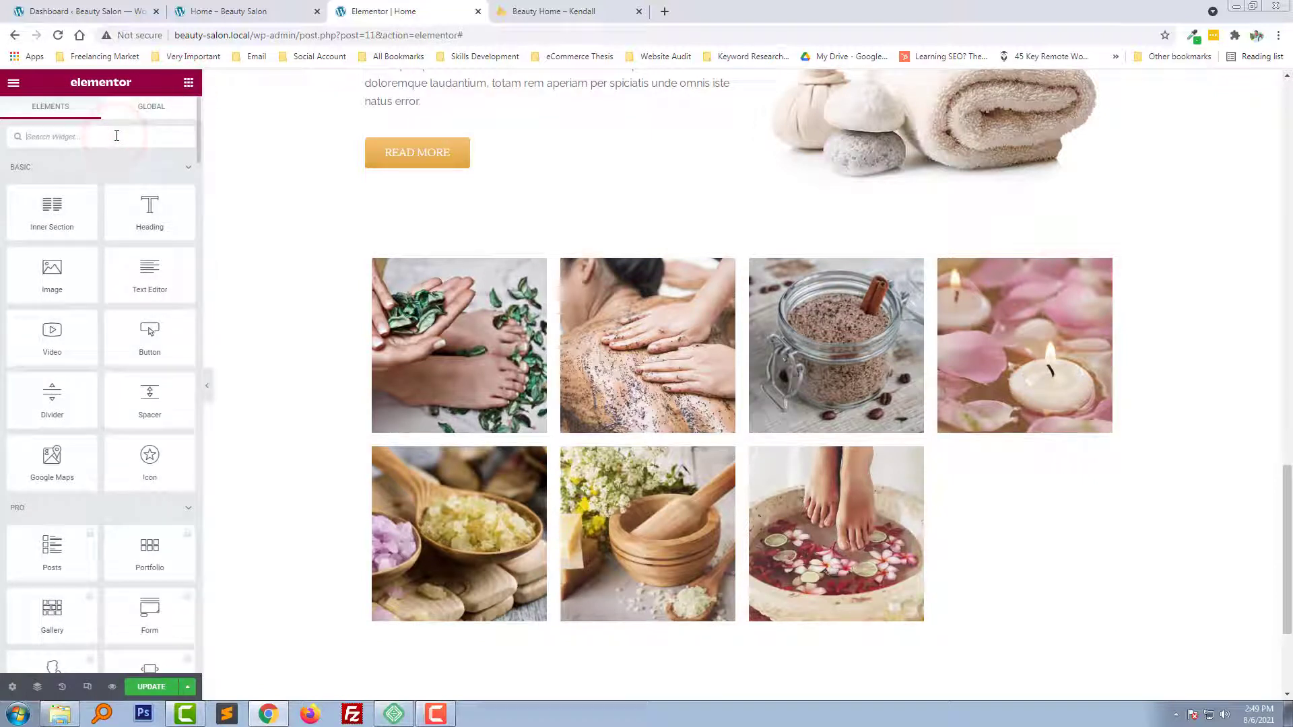
pyautogui.write('car')
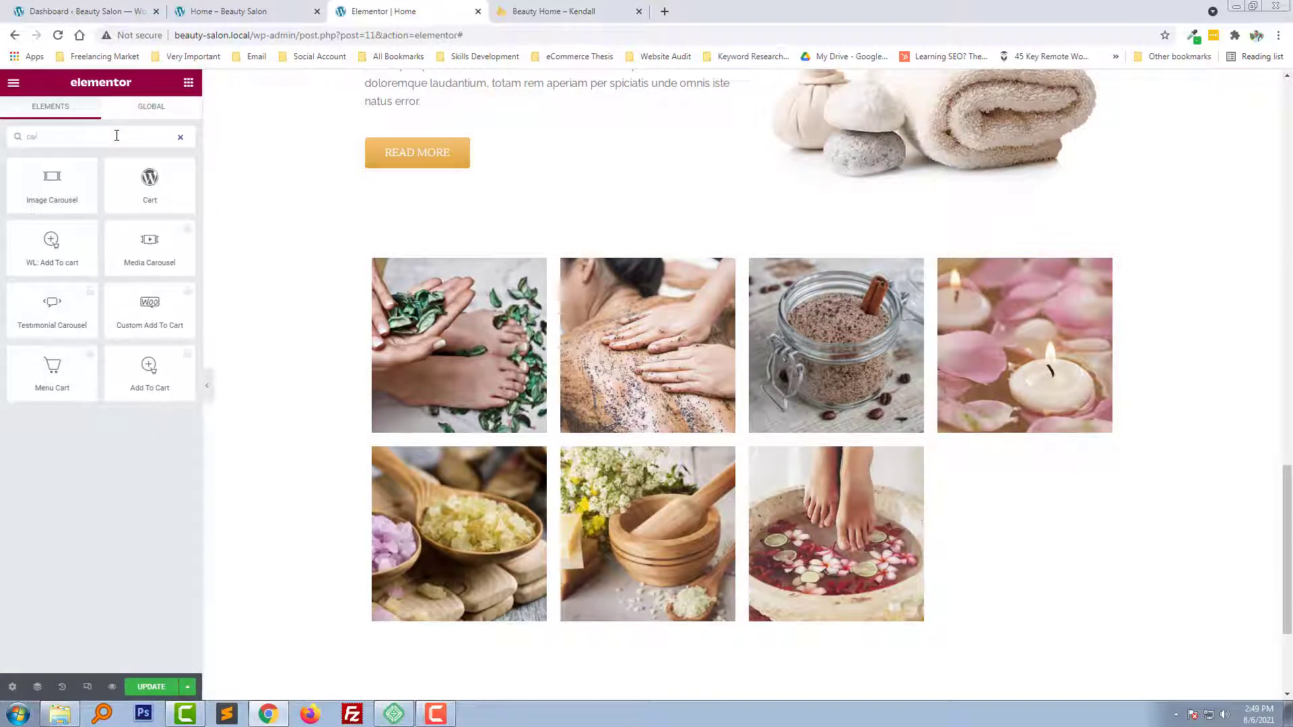
pyautogui.moveTo(87, 199); pyautogui.dragTo(745, 338)
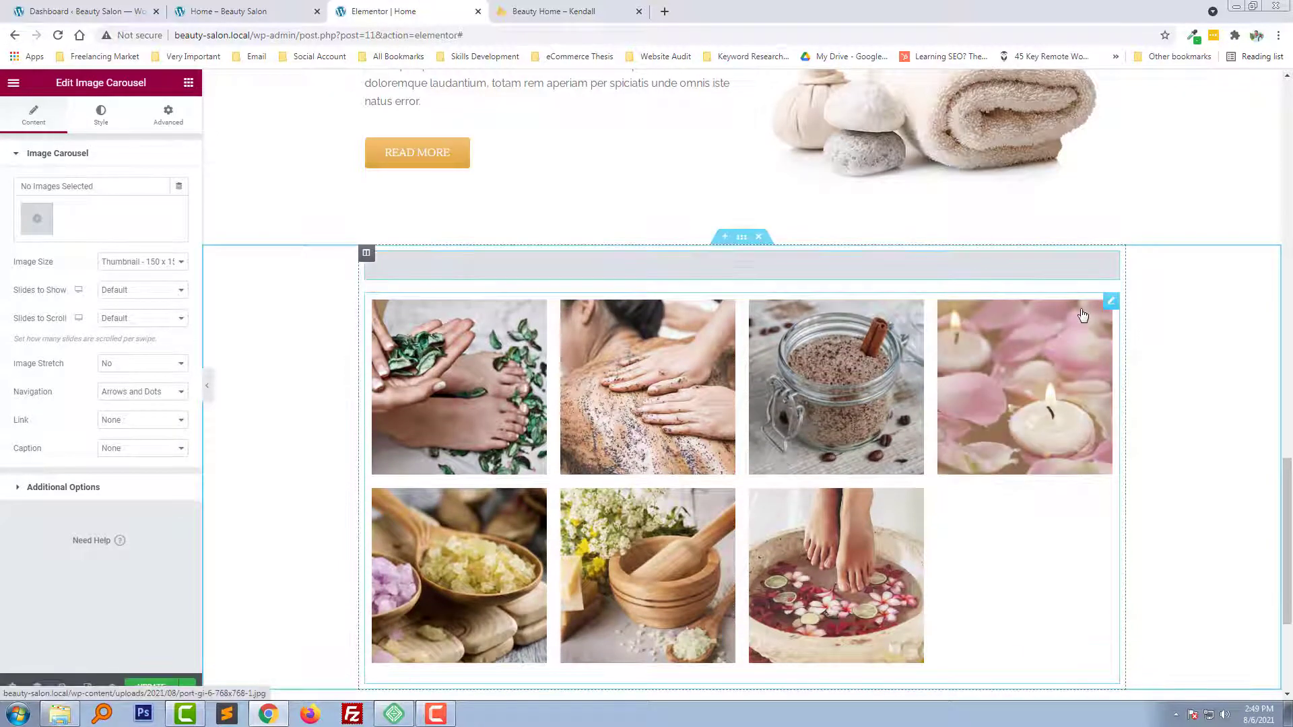
pyautogui.rightClick(1008, 371)
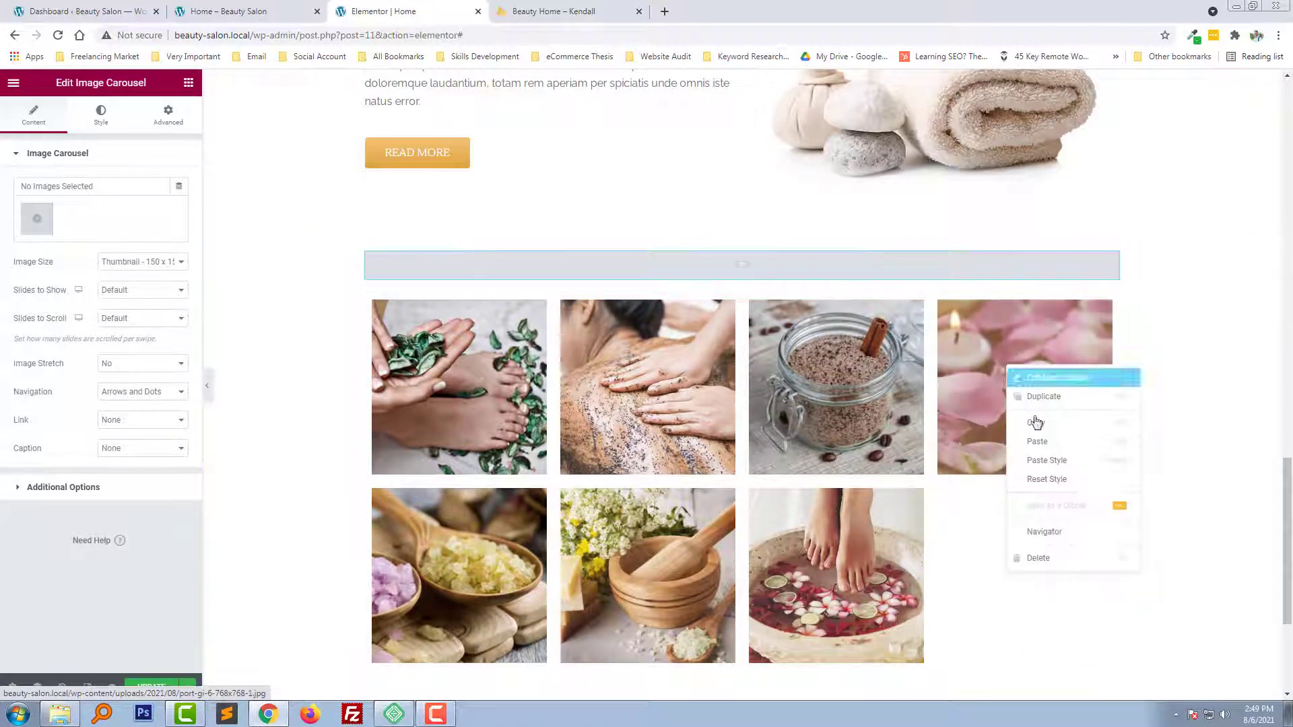
pyautogui.click(1034, 552)
# - Fill the image carousel with the seven portfolio images from the media library, from the foot bath to the green-leaves foot image
pyautogui.click(659, 422)
pyautogui.click(37, 219)
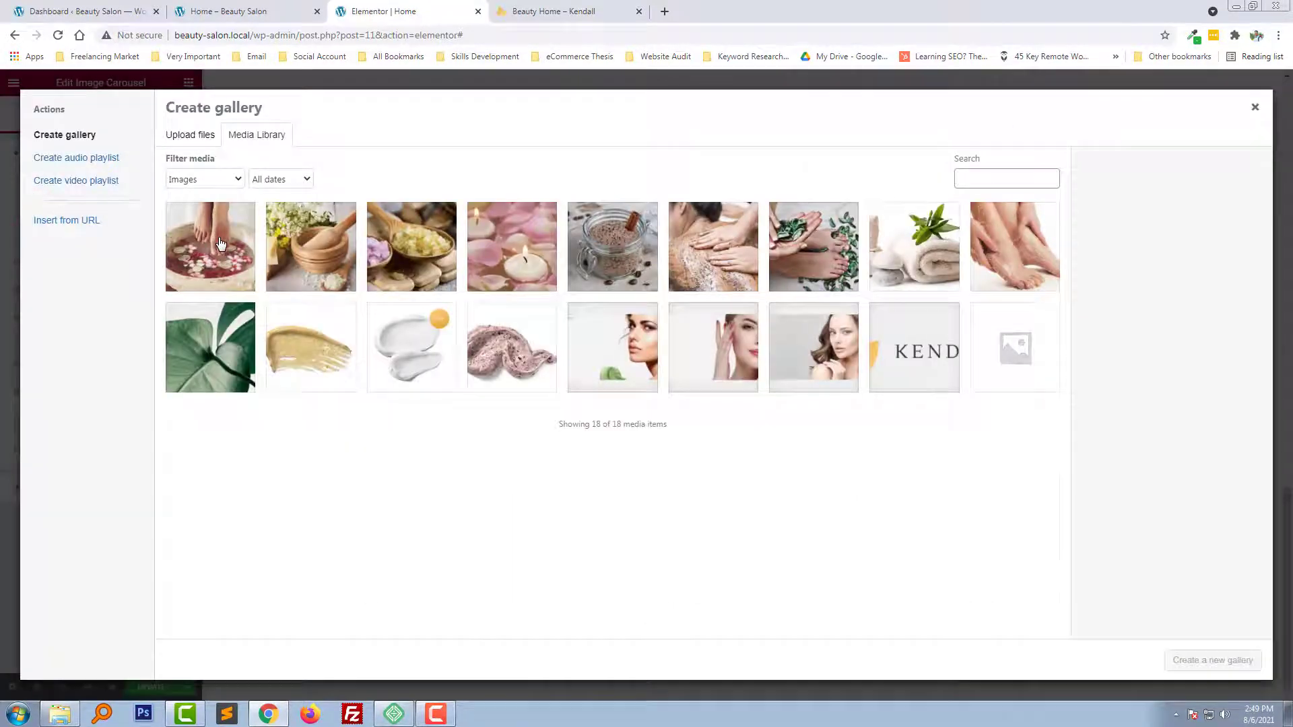
pyautogui.click(210, 246)
pyautogui.click(311, 247)
pyautogui.click(412, 247)
pyautogui.click(512, 247)
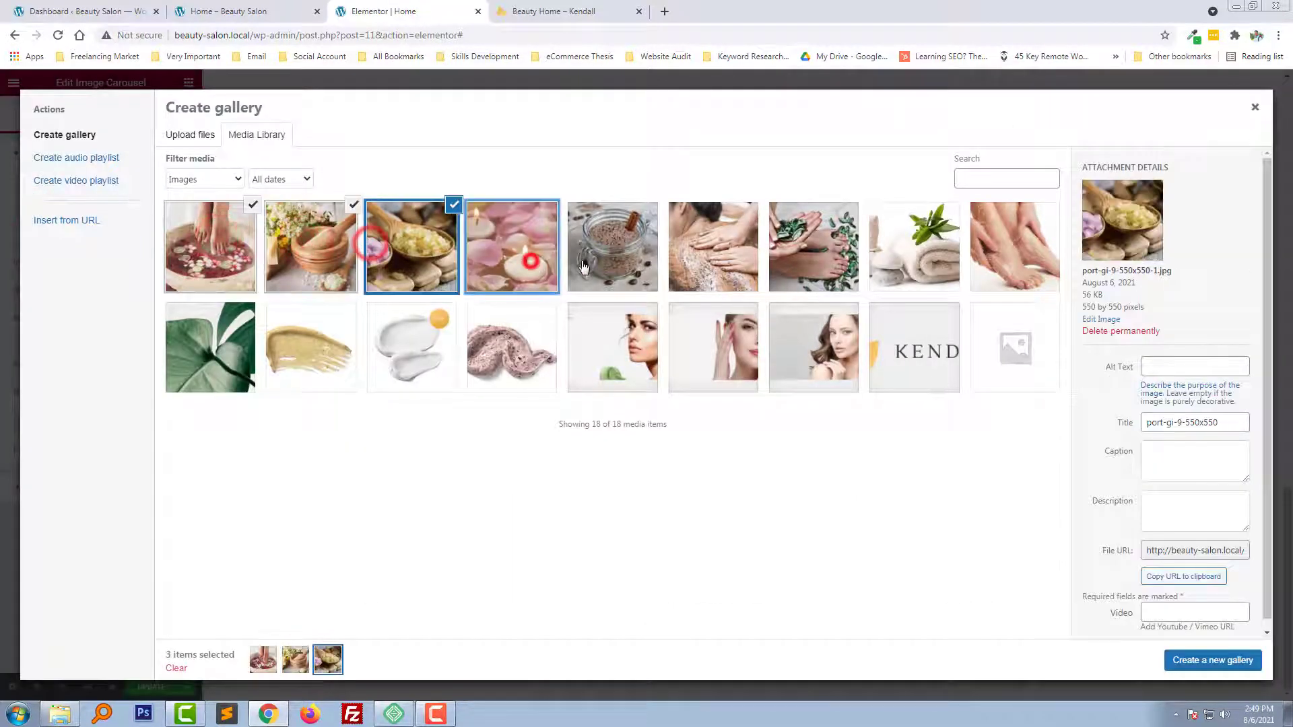
pyautogui.click(612, 246)
pyautogui.click(714, 247)
pyautogui.click(814, 246)
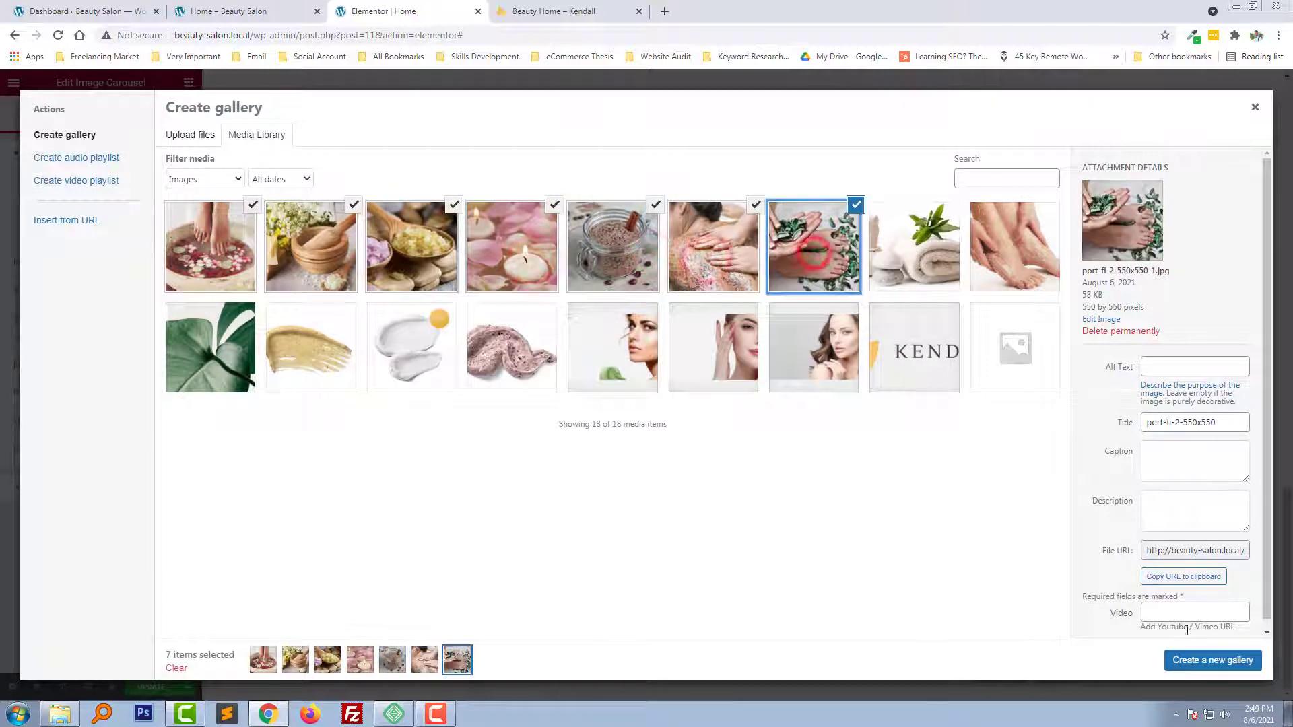
pyautogui.click(1213, 660)
pyautogui.click(1230, 660)
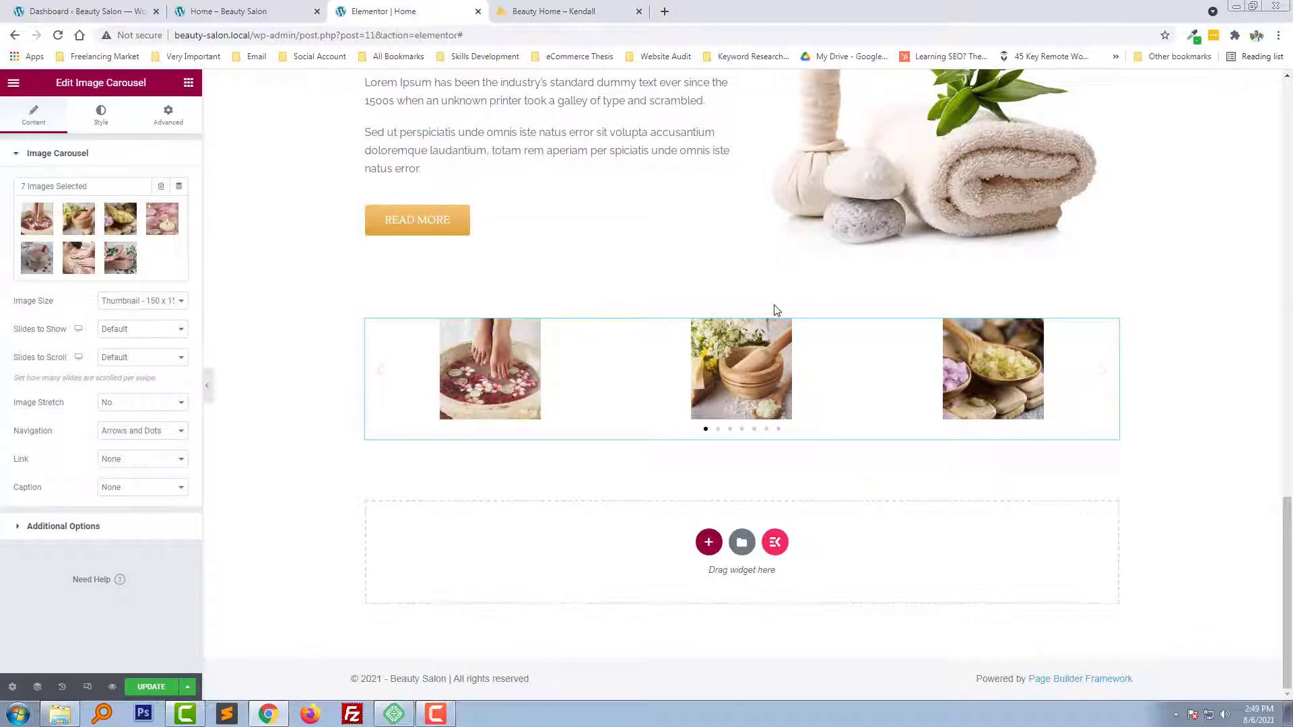
# - Set the carousel section's content width to Full Width and its columns gap to No Gap
pyautogui.click(741, 304)
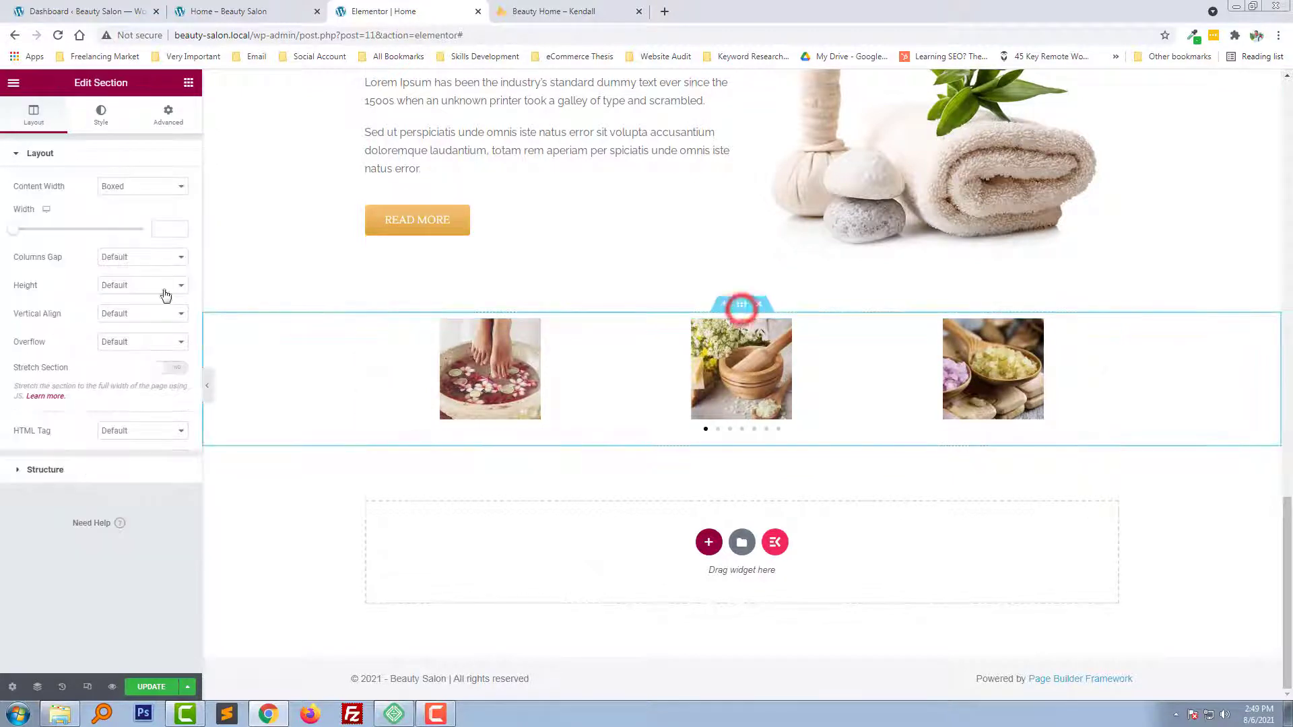
pyautogui.click(126, 187)
pyautogui.click(123, 211)
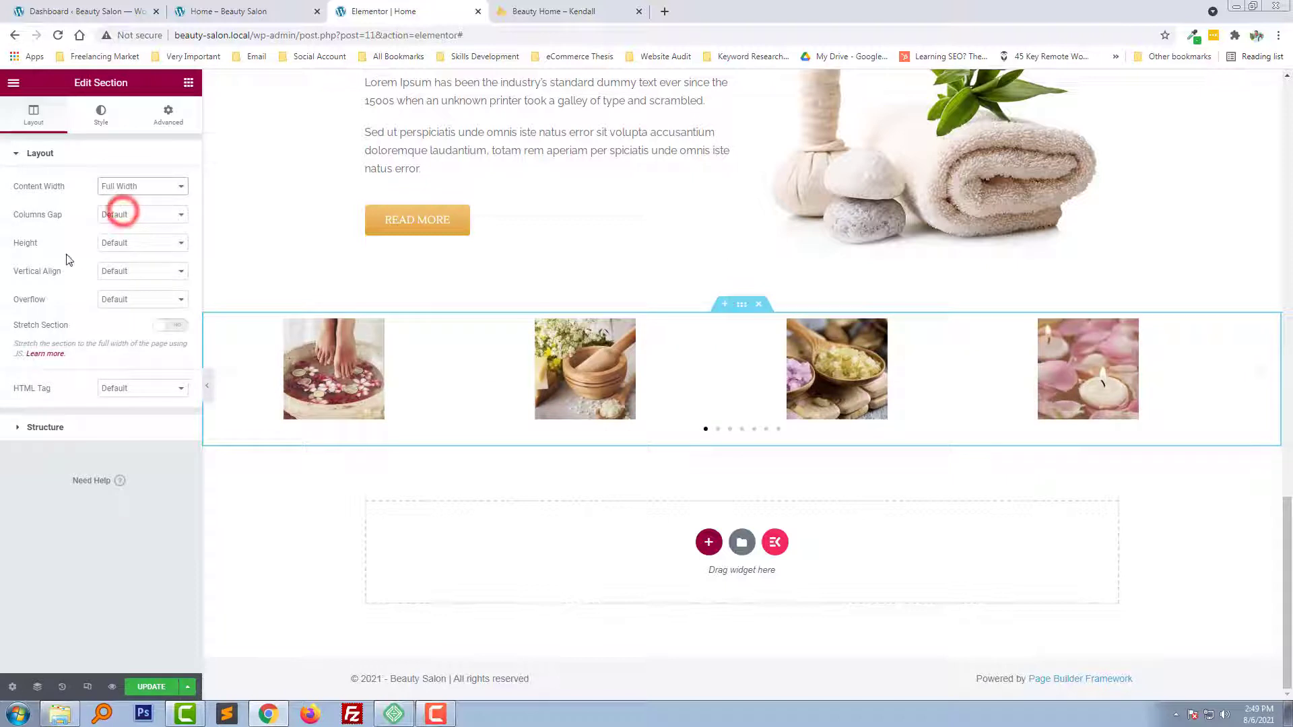
pyautogui.click(118, 213)
pyautogui.click(134, 237)
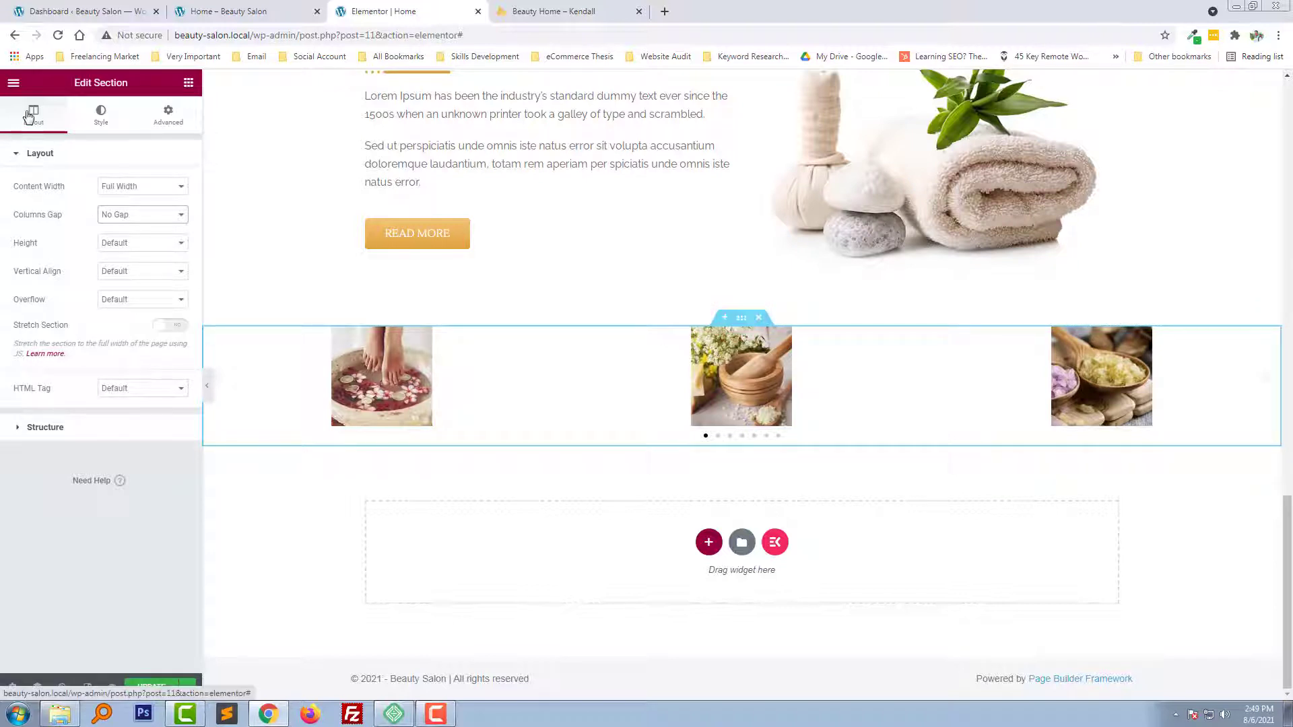
# - Set the image carousel's image size to Full
pyautogui.click(497, 389)
pyautogui.click(130, 304)
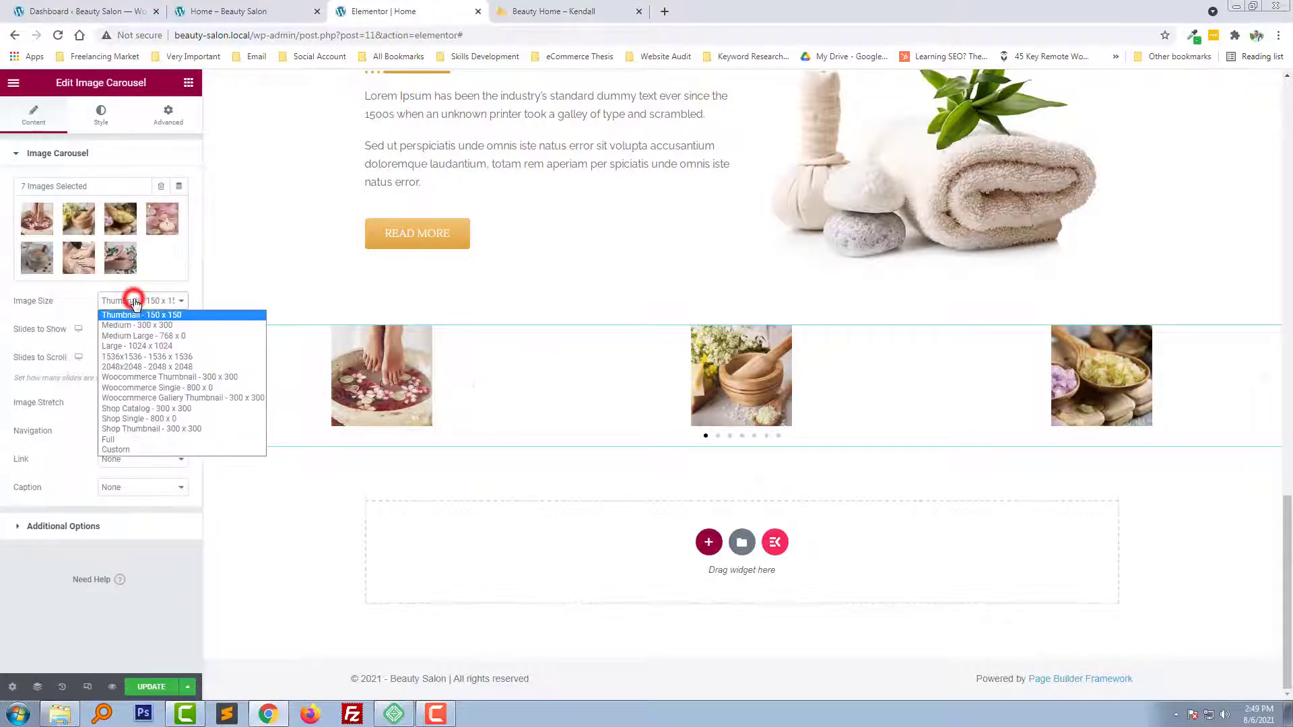
pyautogui.click(151, 440)
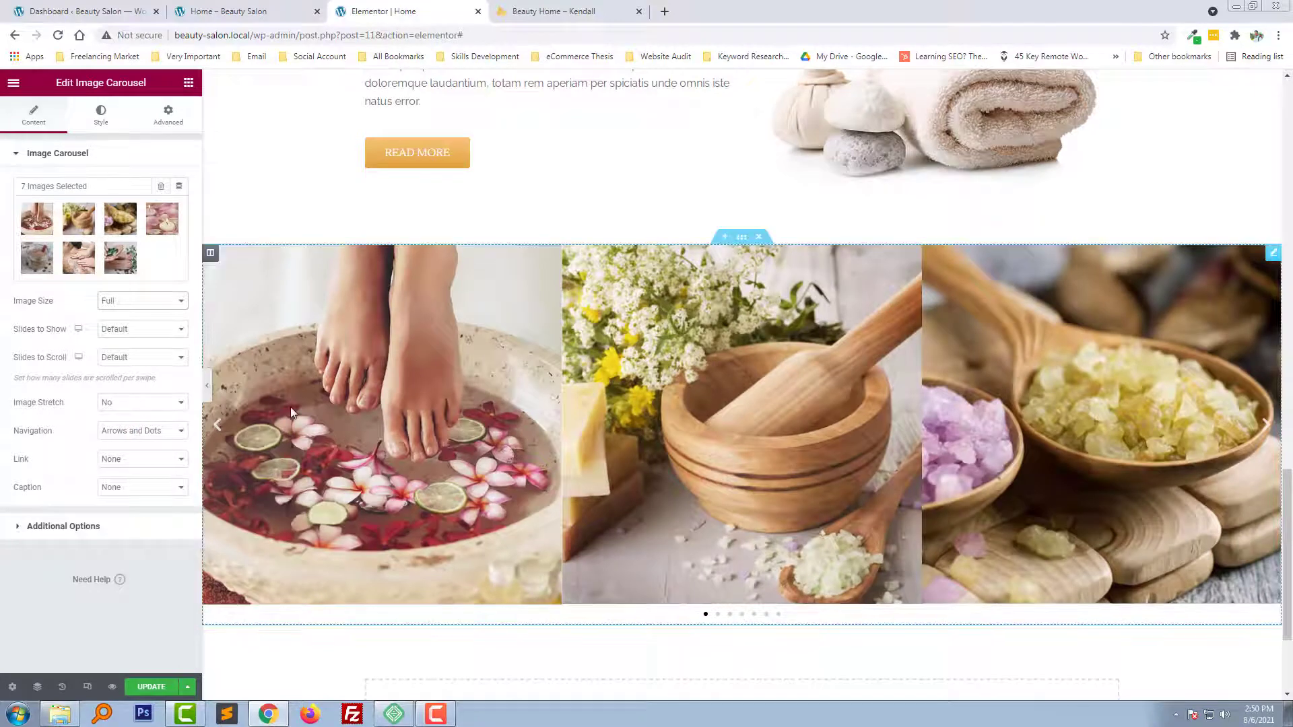
# - Try showing 1 slide and 4 slides at a time in the image carousel
pyautogui.click(130, 330)
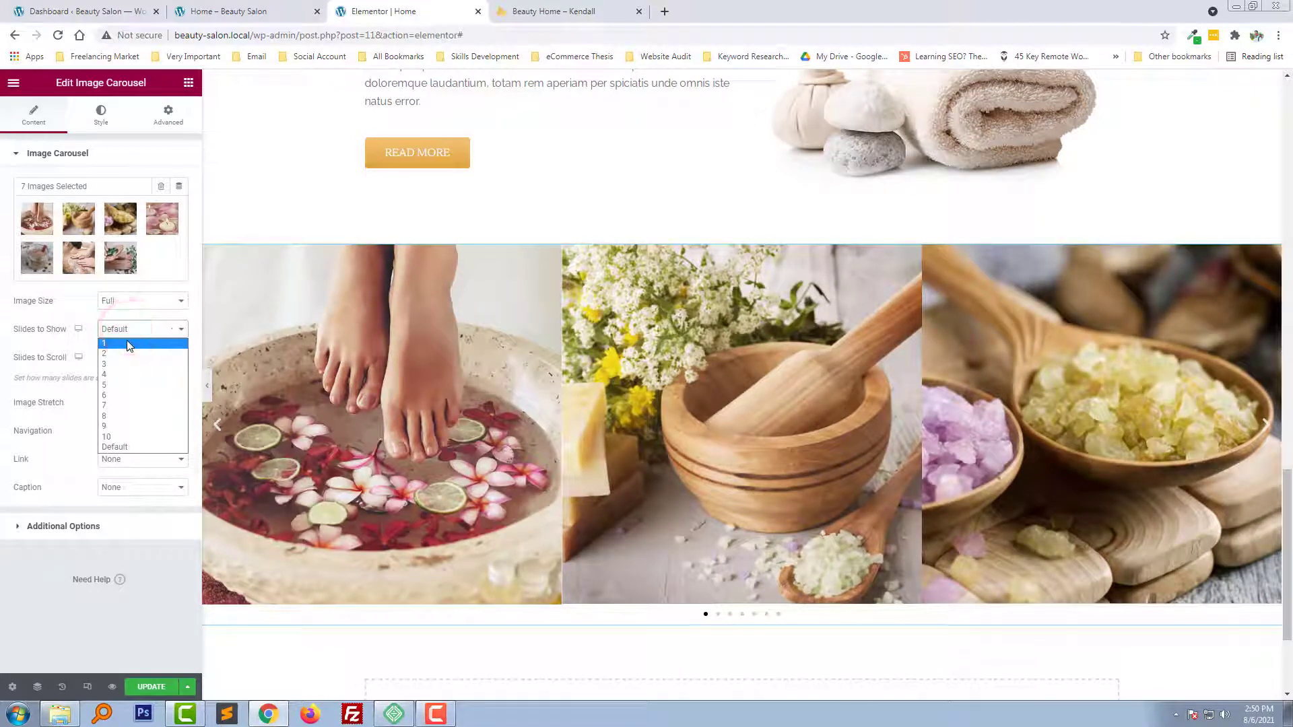
pyautogui.click(130, 343)
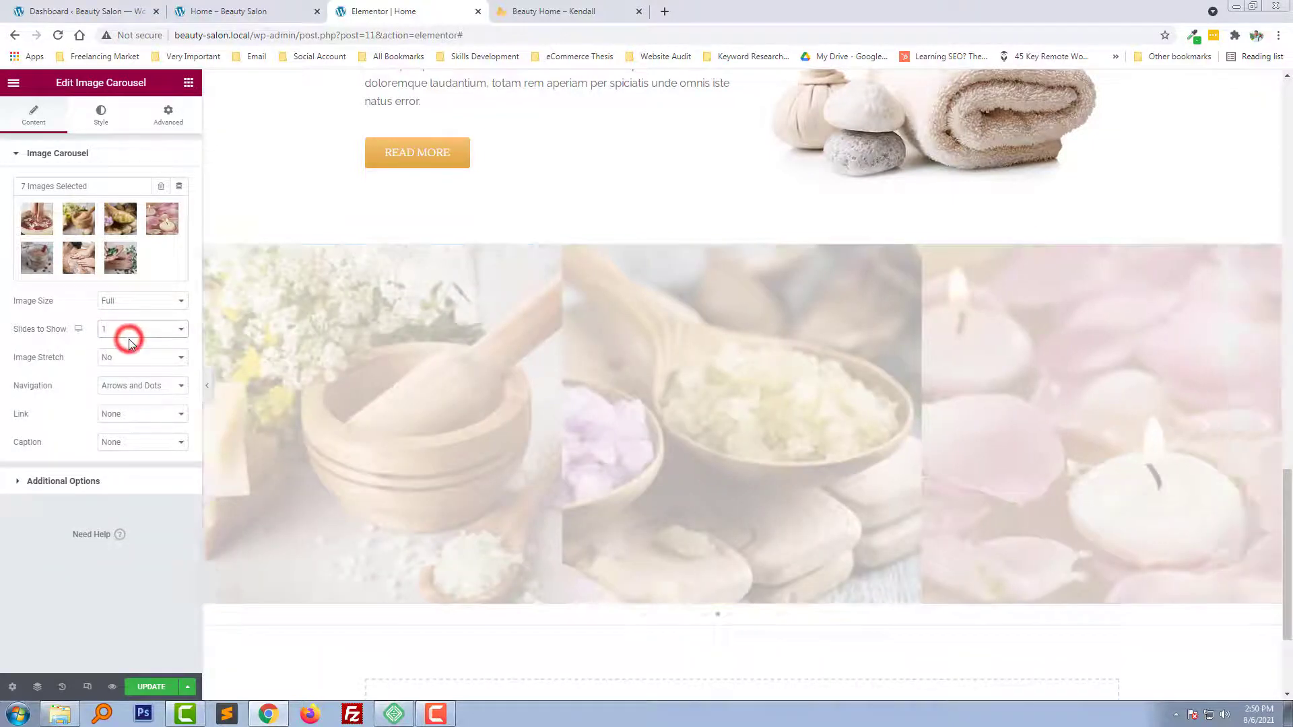
pyautogui.click(142, 331)
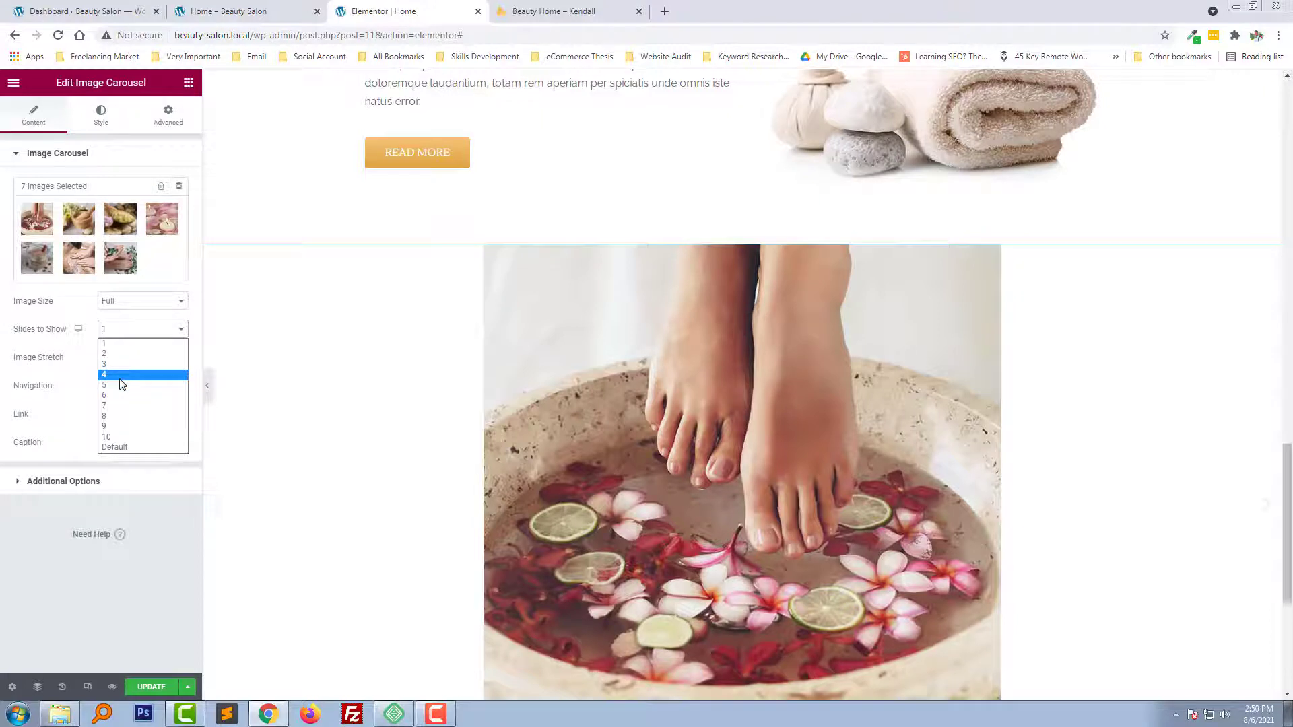
pyautogui.click(119, 376)
# - Set the image carousel to show 5 slides and scroll 1 slide per swipe
pyautogui.click(131, 330)
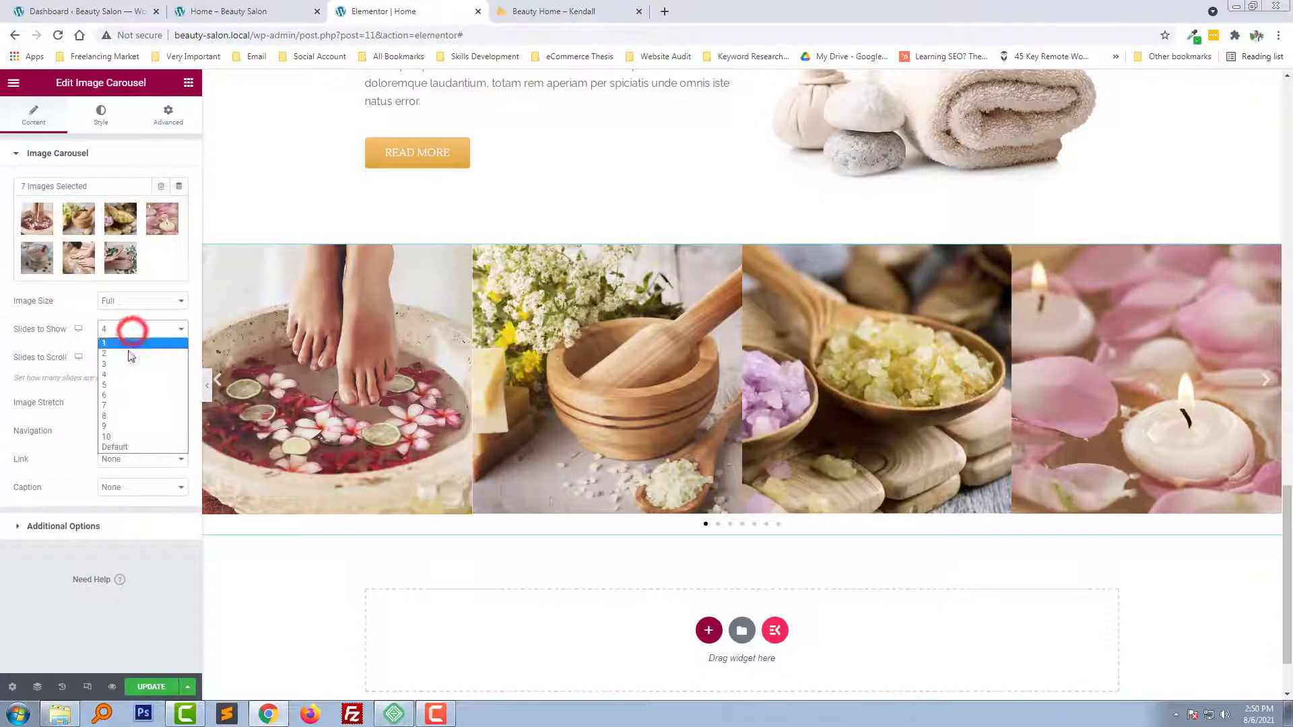
pyautogui.click(119, 386)
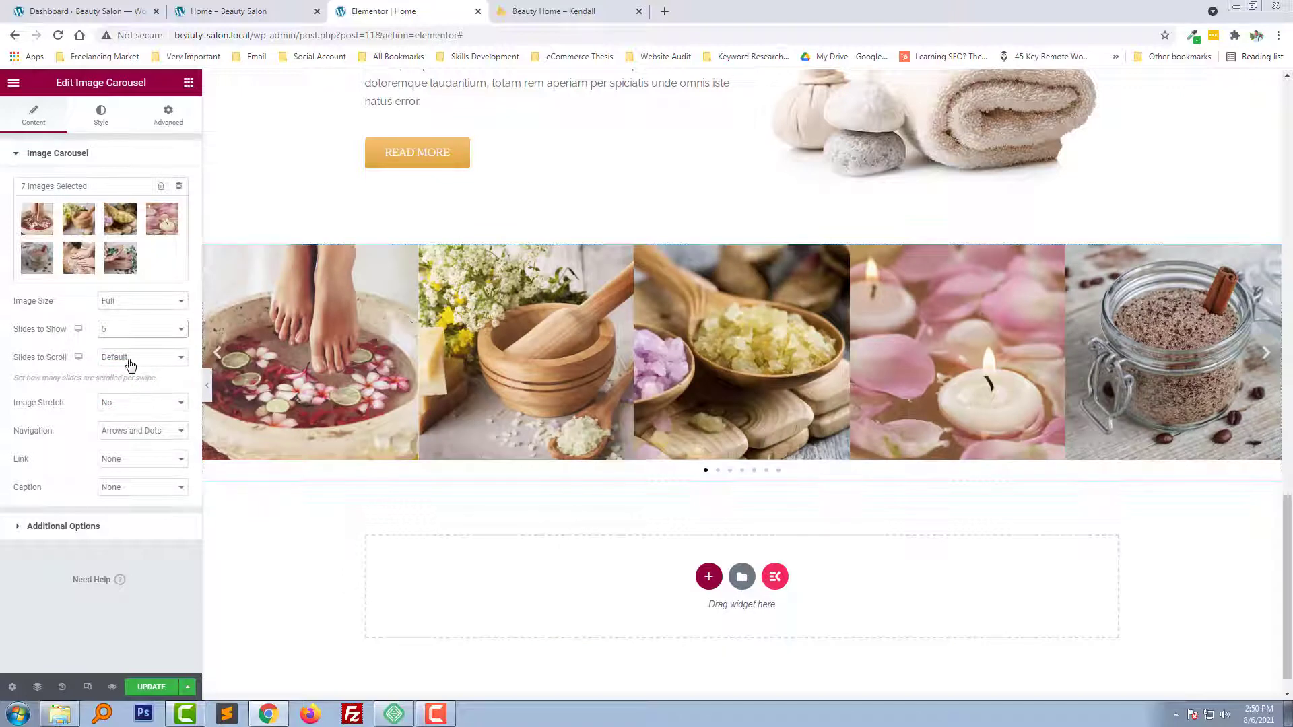
pyautogui.click(130, 360)
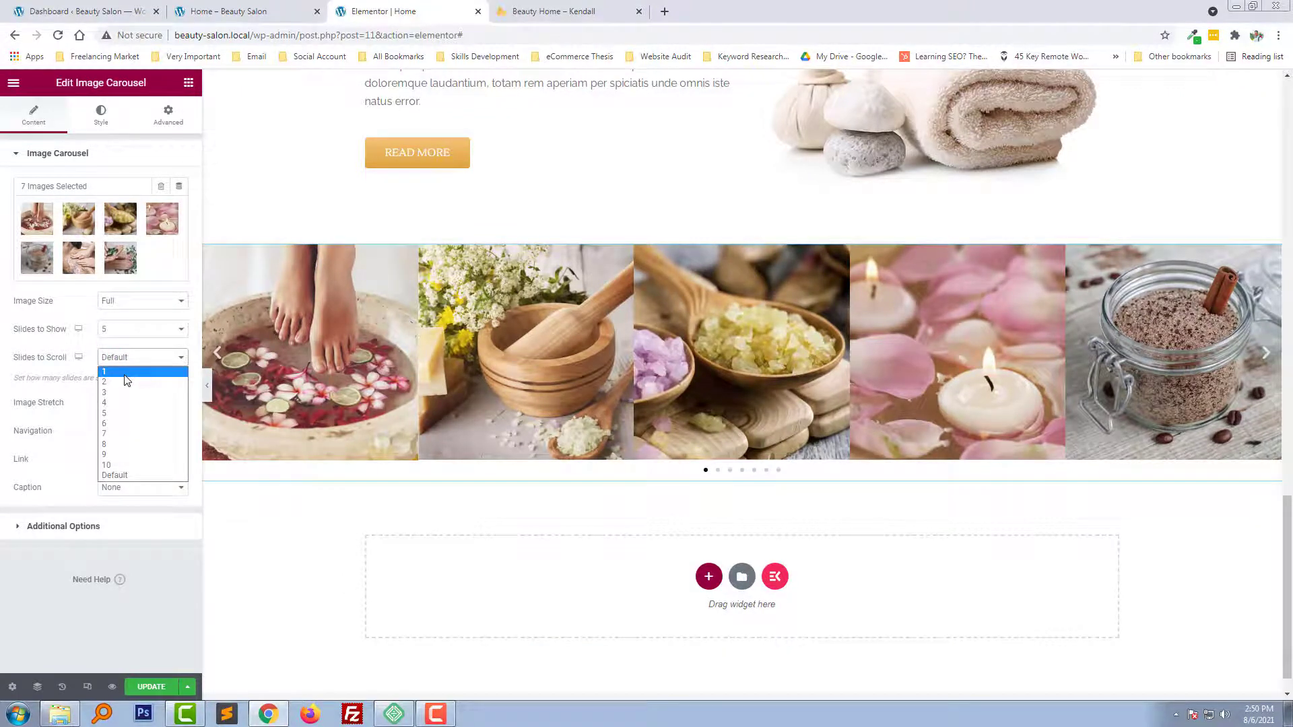
pyautogui.click(124, 373)
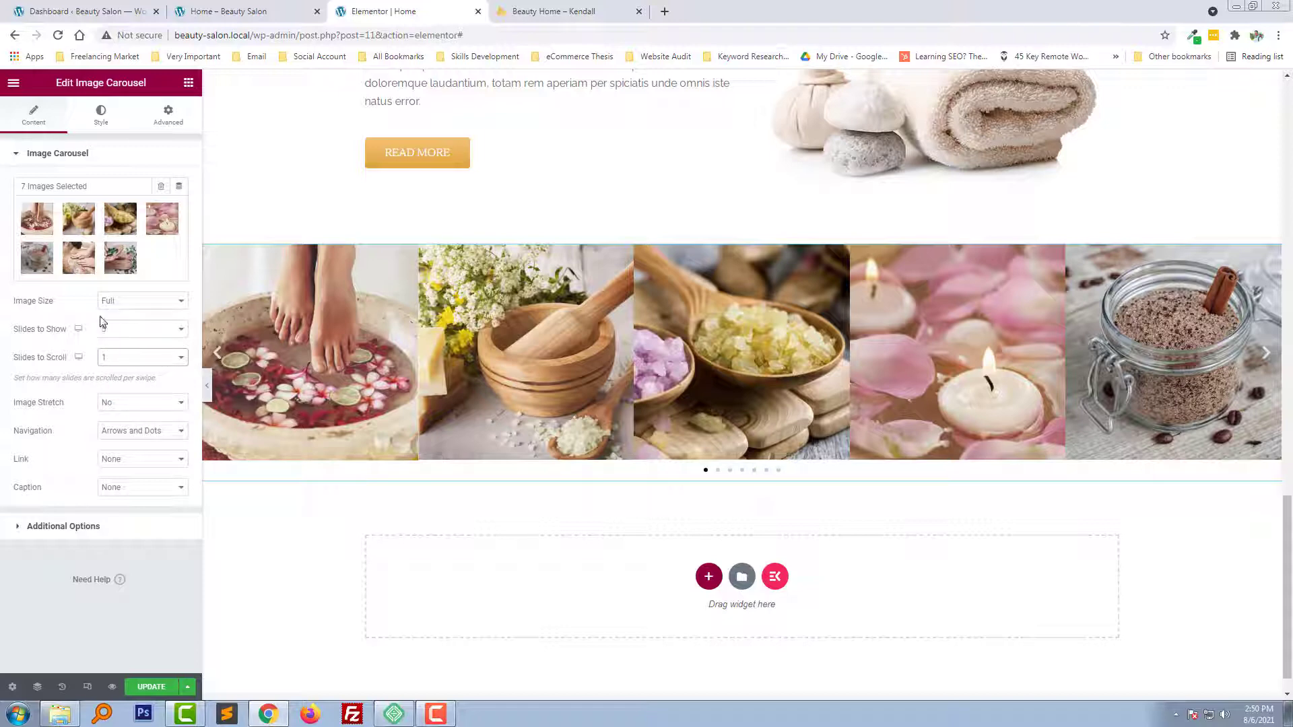
# - Compare the carousel with the Kendall demo's, and set the image carousel's navigation to Arrows
pyautogui.click(530, 8)
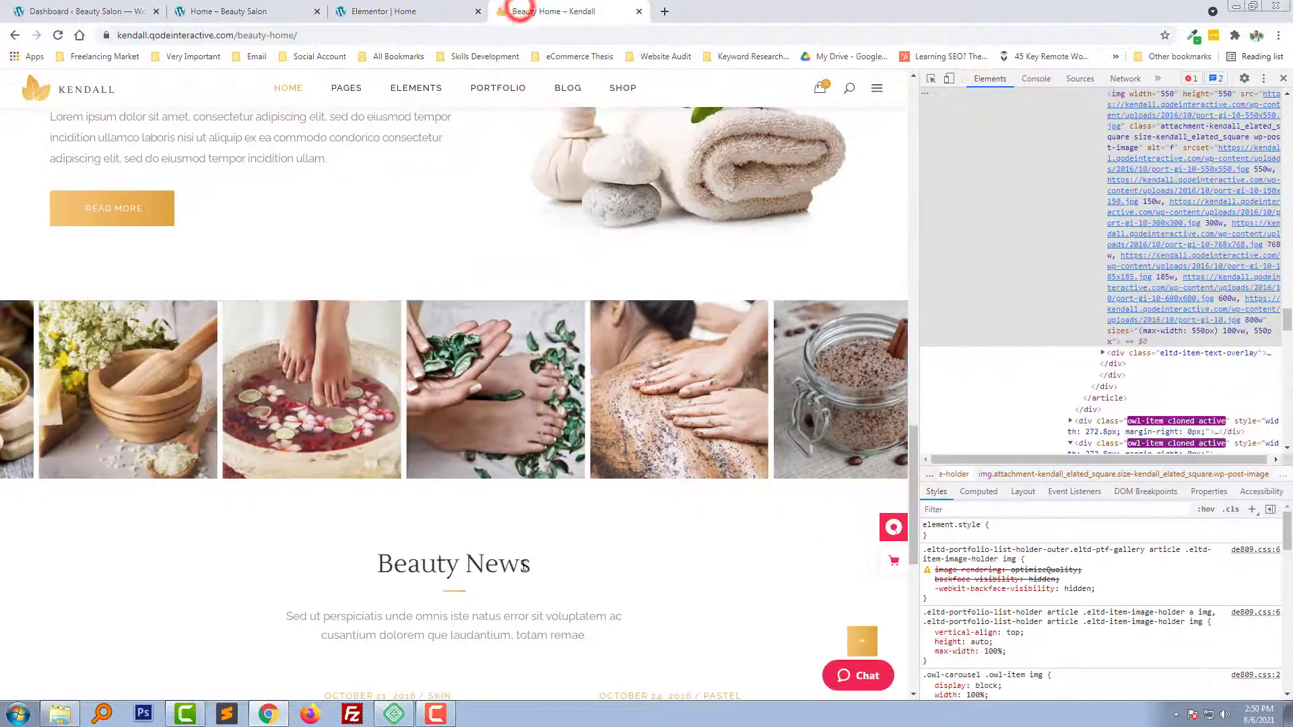
pyautogui.click(215, 8)
pyautogui.click(368, 10)
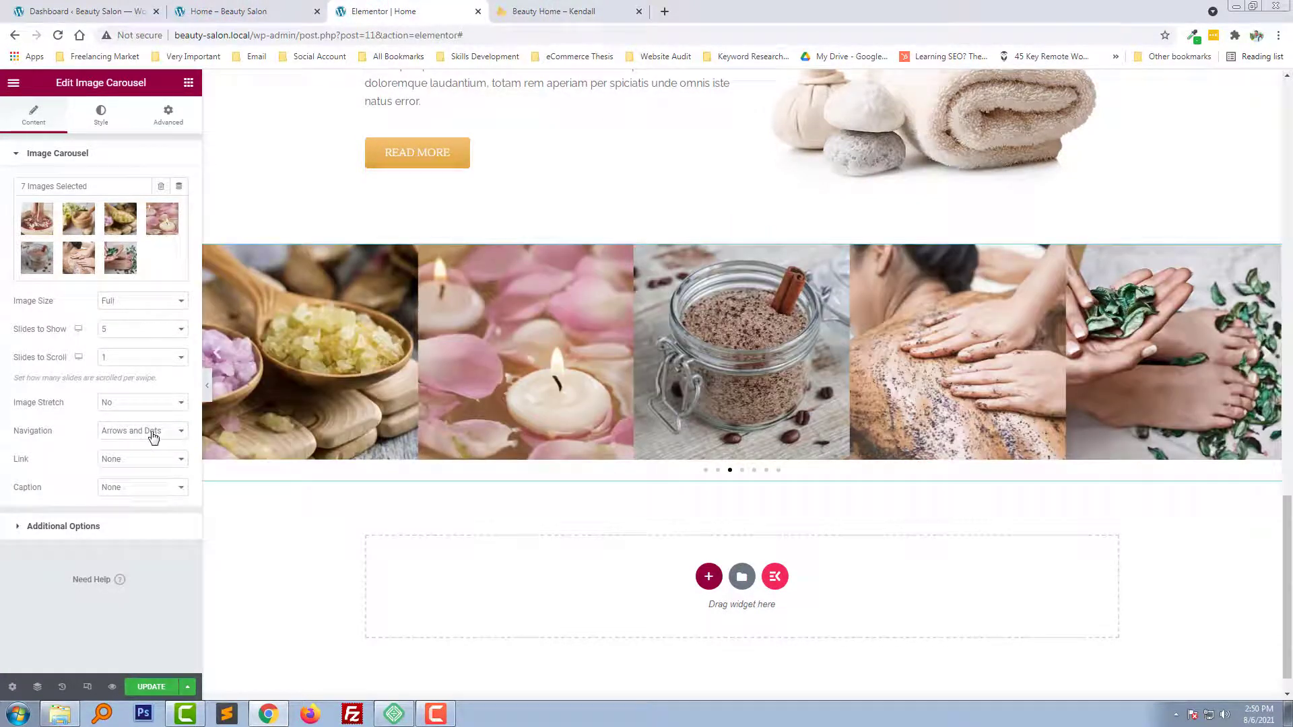
pyautogui.click(162, 436)
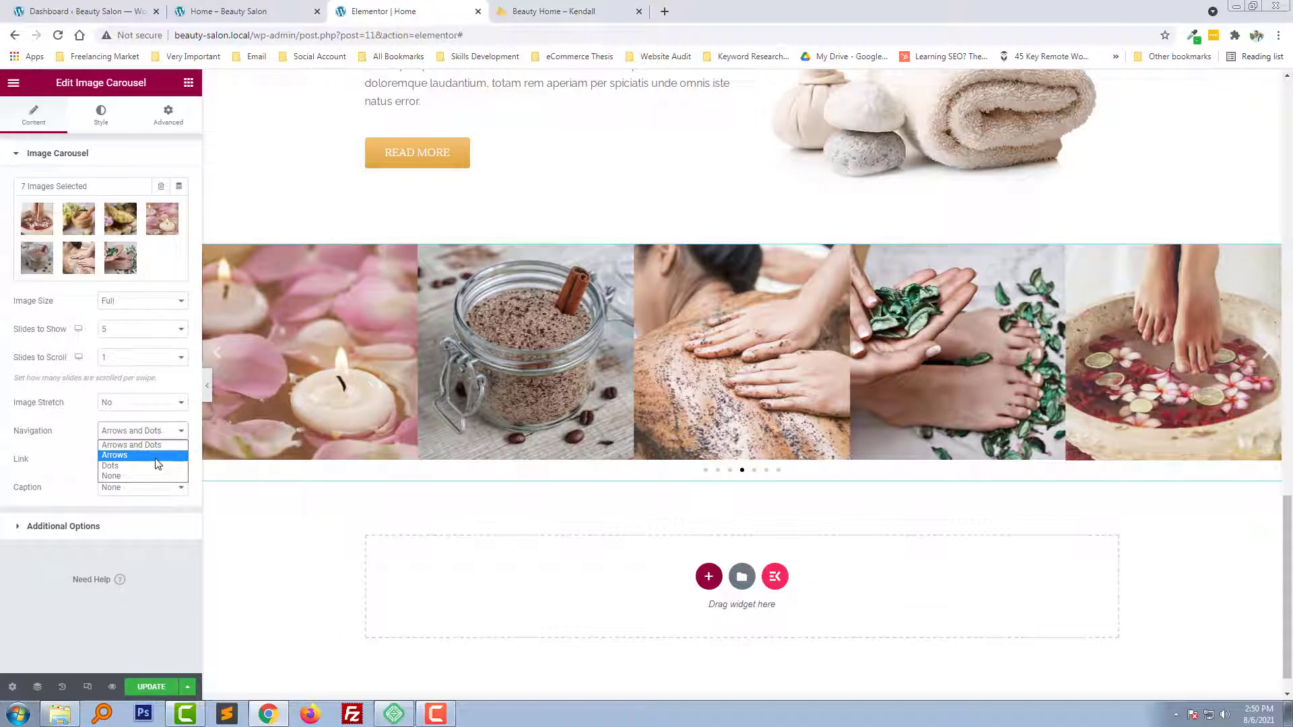
pyautogui.click(155, 457)
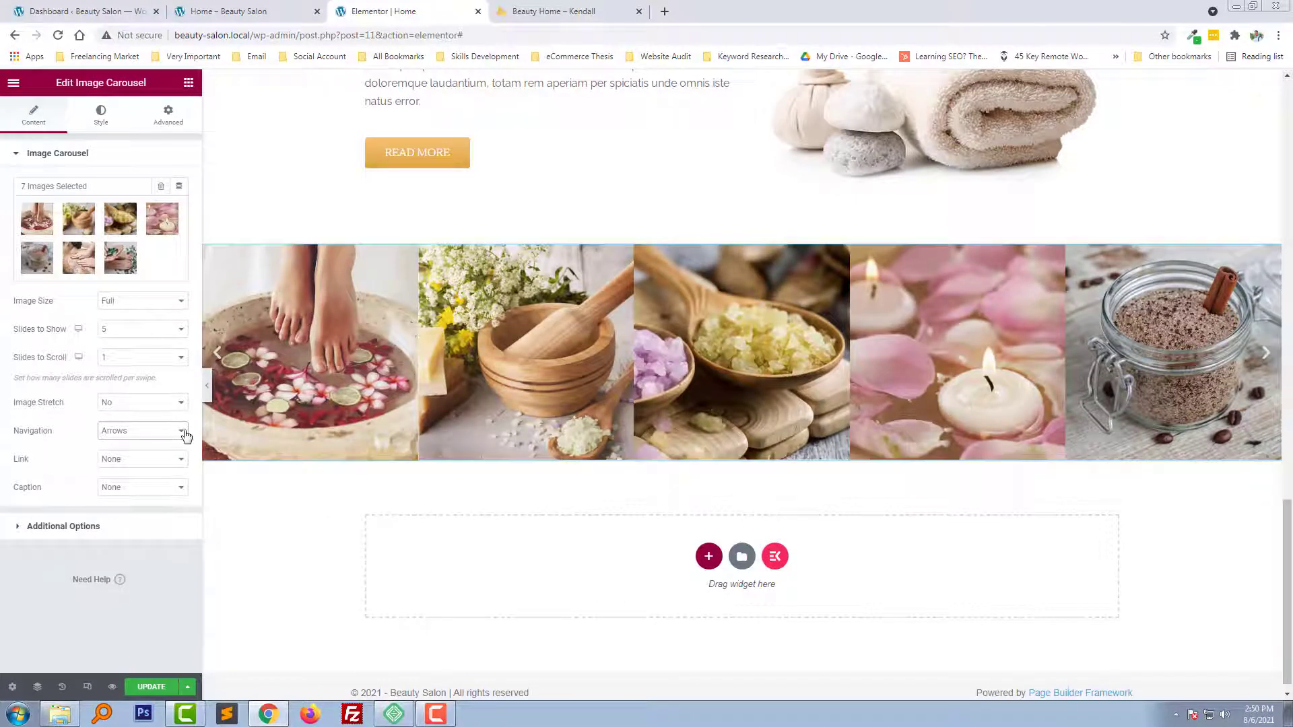
# - Update the page with the carousel changes and check the carousel on the live Home page
pyautogui.click(64, 526)
pyautogui.scroll(1, 495, 410)
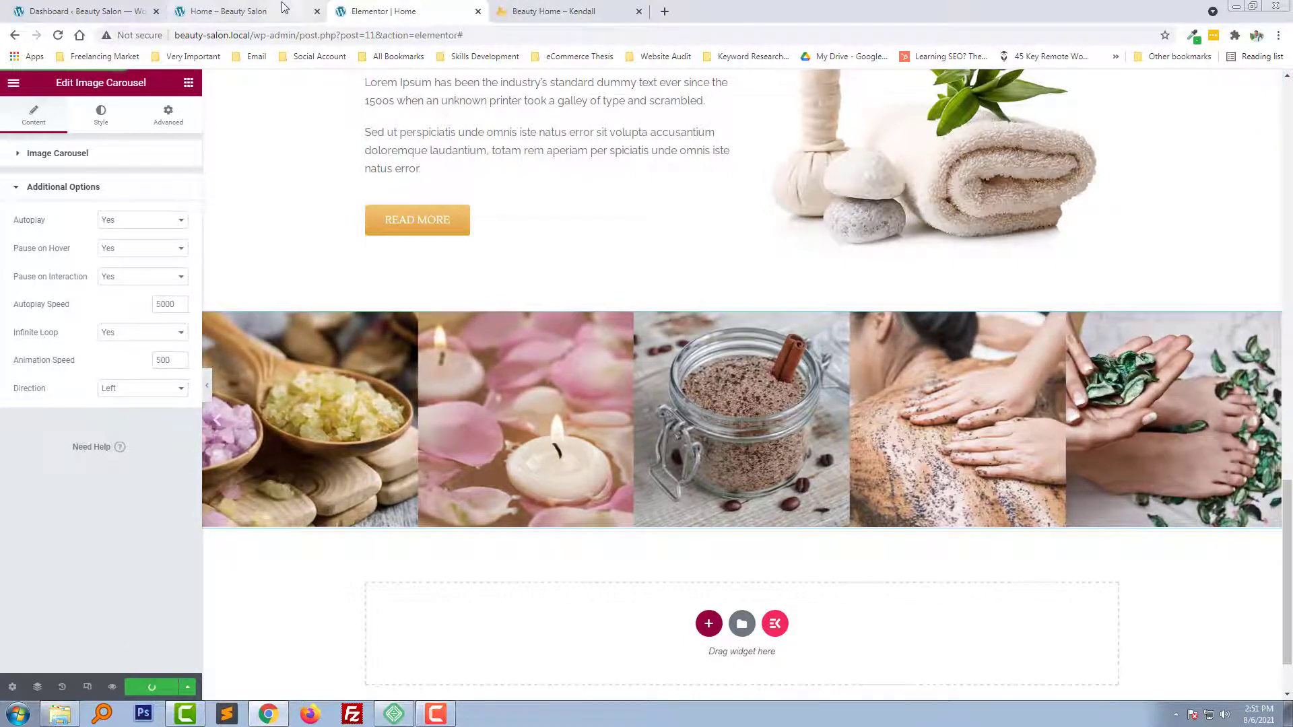
pyautogui.click(247, 8)
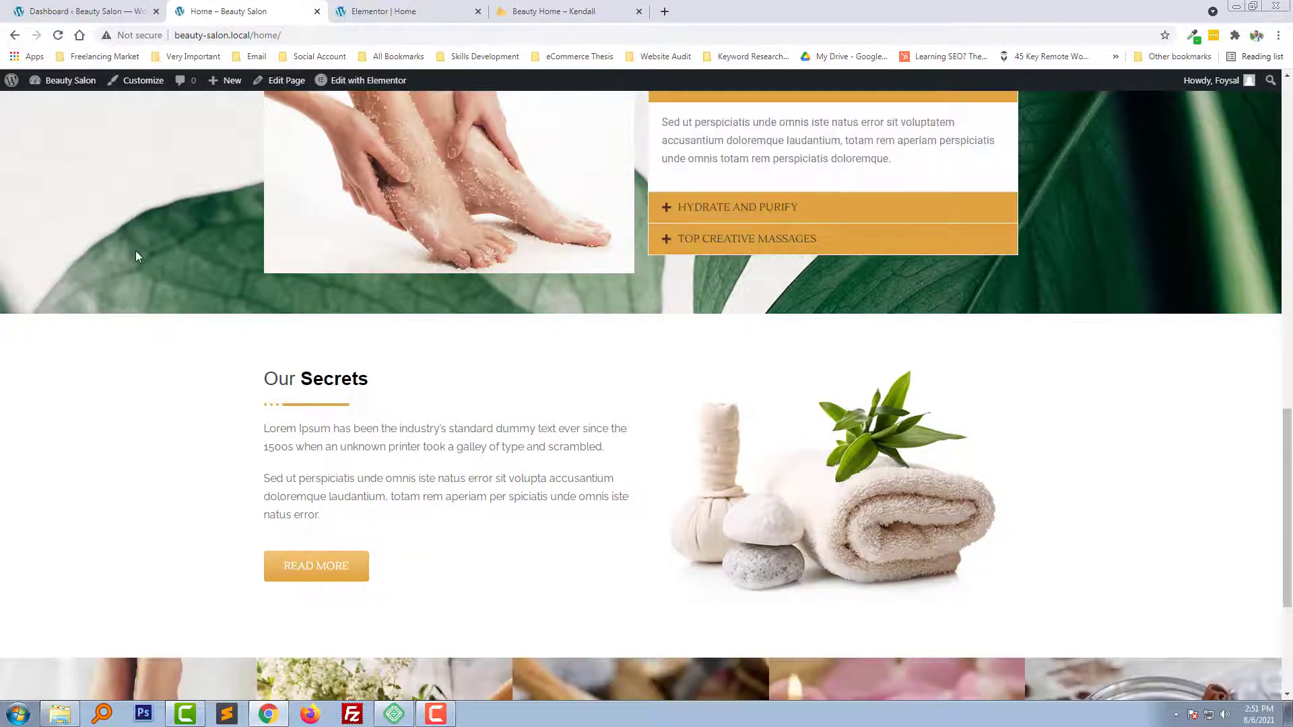
pyautogui.scroll(-4, 135, 257)
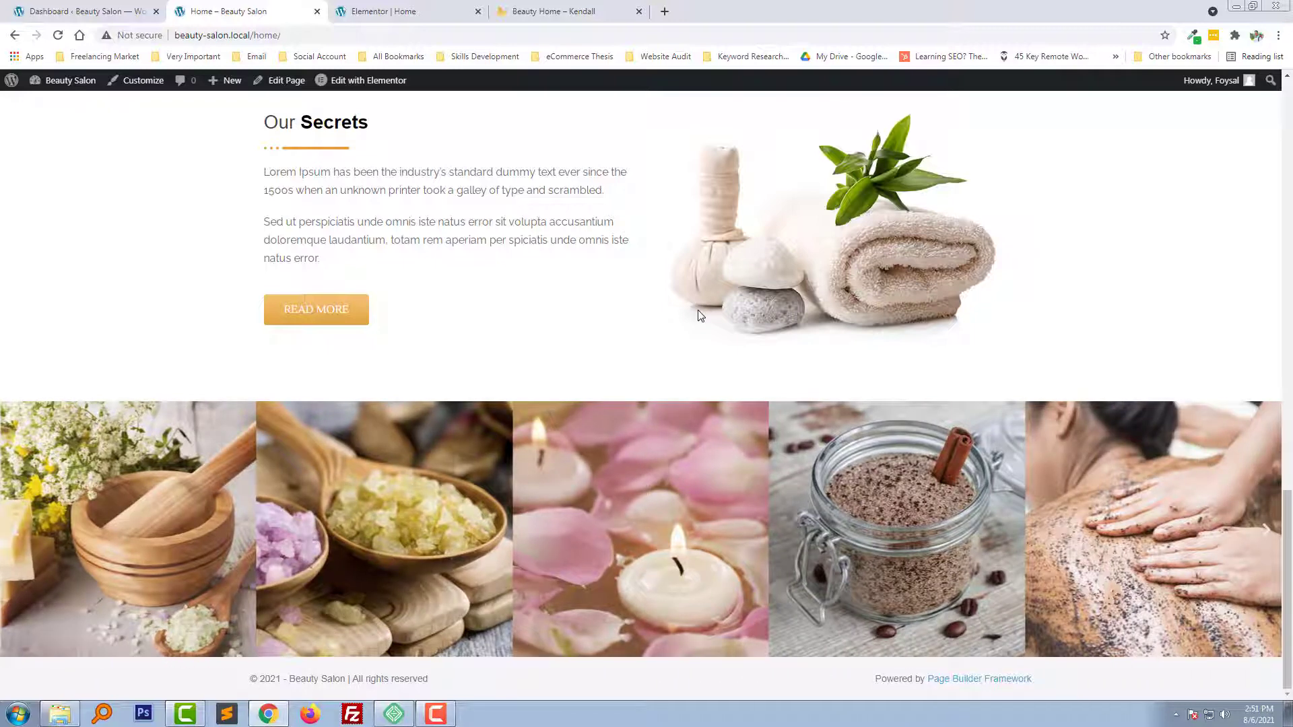
# - Examine the Beauty News section on the Kendall demo page at full width, with the developer tools closed
pyautogui.click(539, 11)
pyautogui.scroll(-4, 609, 229)
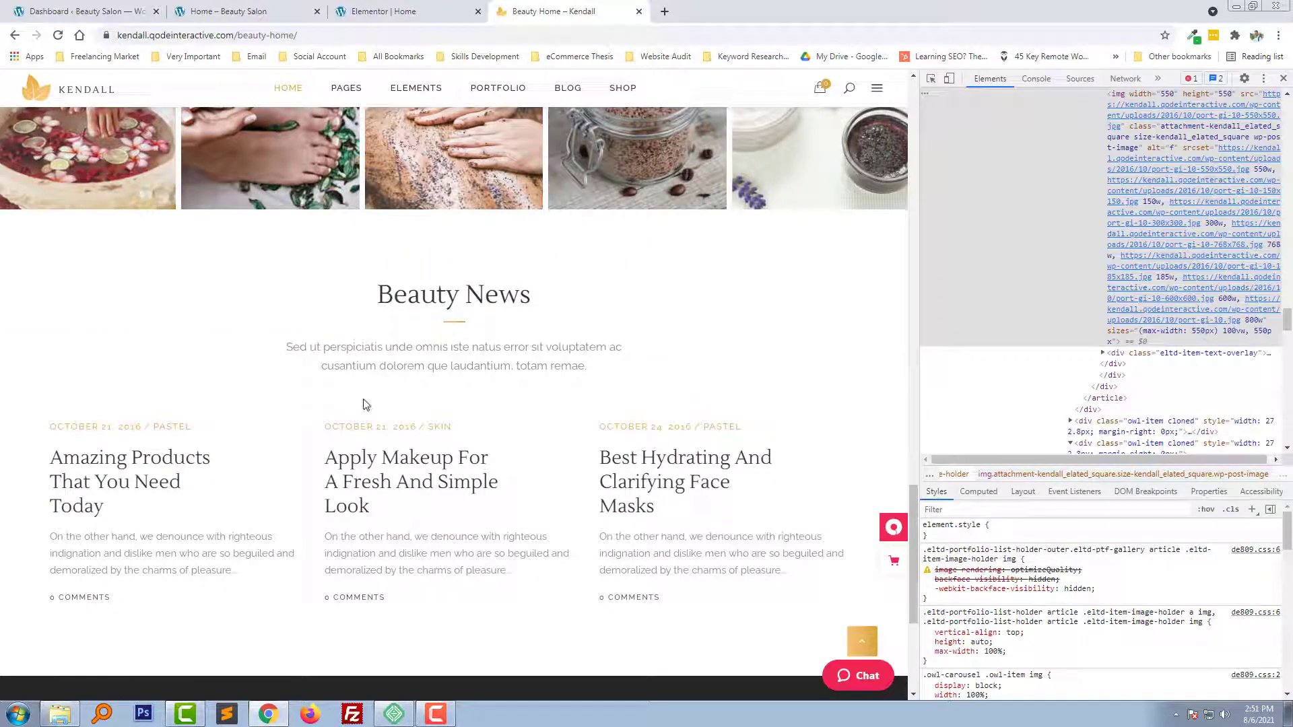
pyautogui.scroll(-1, 404, 418)
pyautogui.scroll(1, 404, 421)
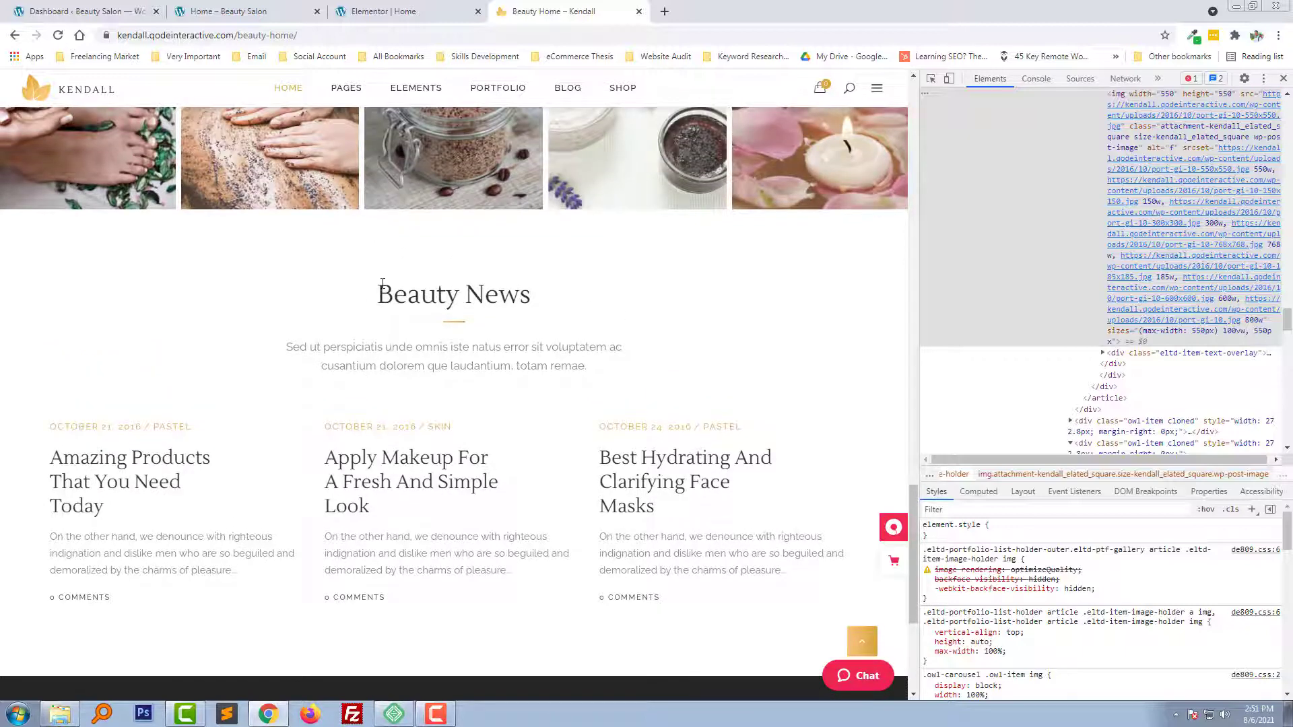
pyautogui.press('F12')
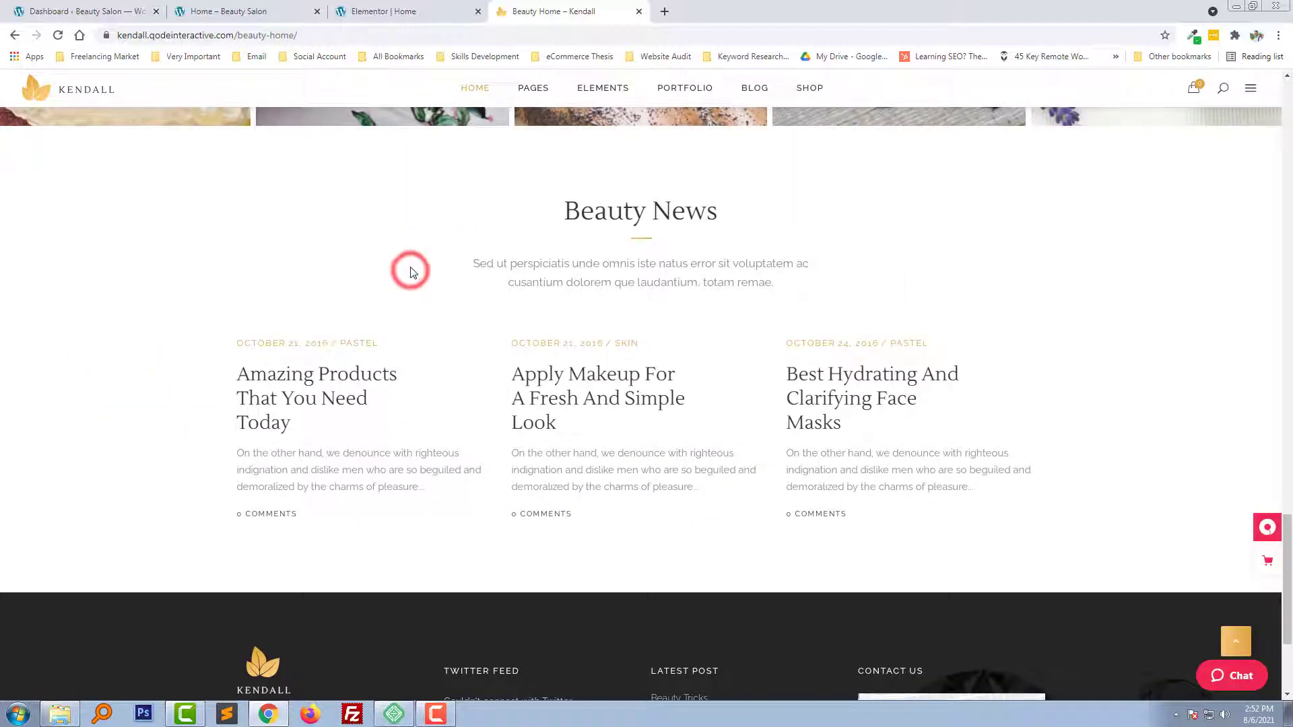
# - Add a new single-column section below the image carousel on the Home page in Elementor
pyautogui.click(249, 9)
pyautogui.click(414, 11)
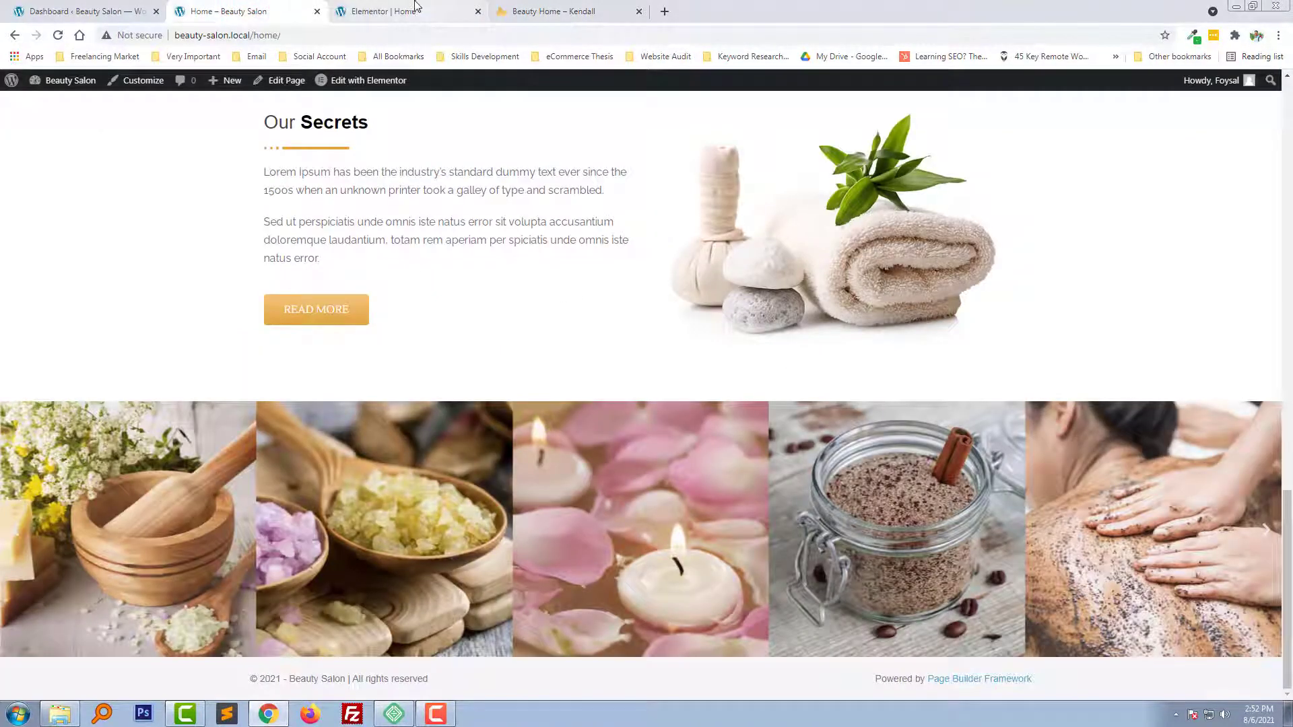
pyautogui.scroll(-1, 621, 415)
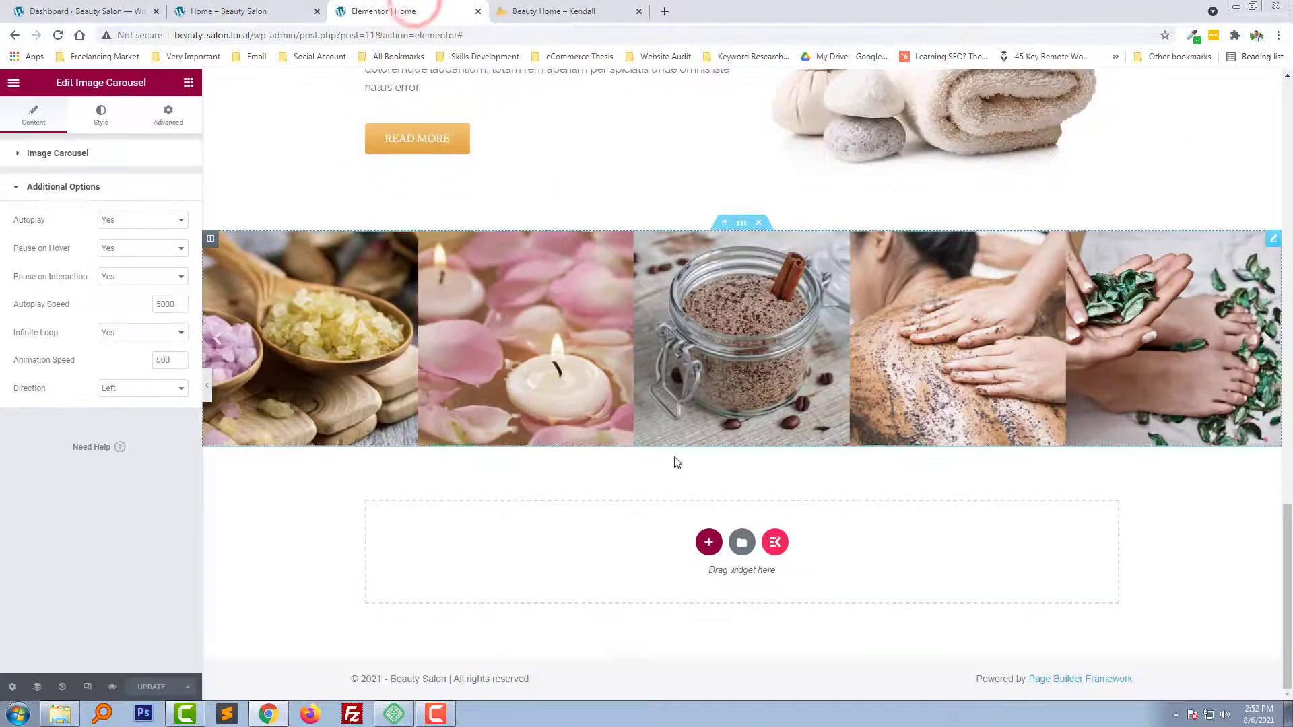
pyautogui.click(708, 542)
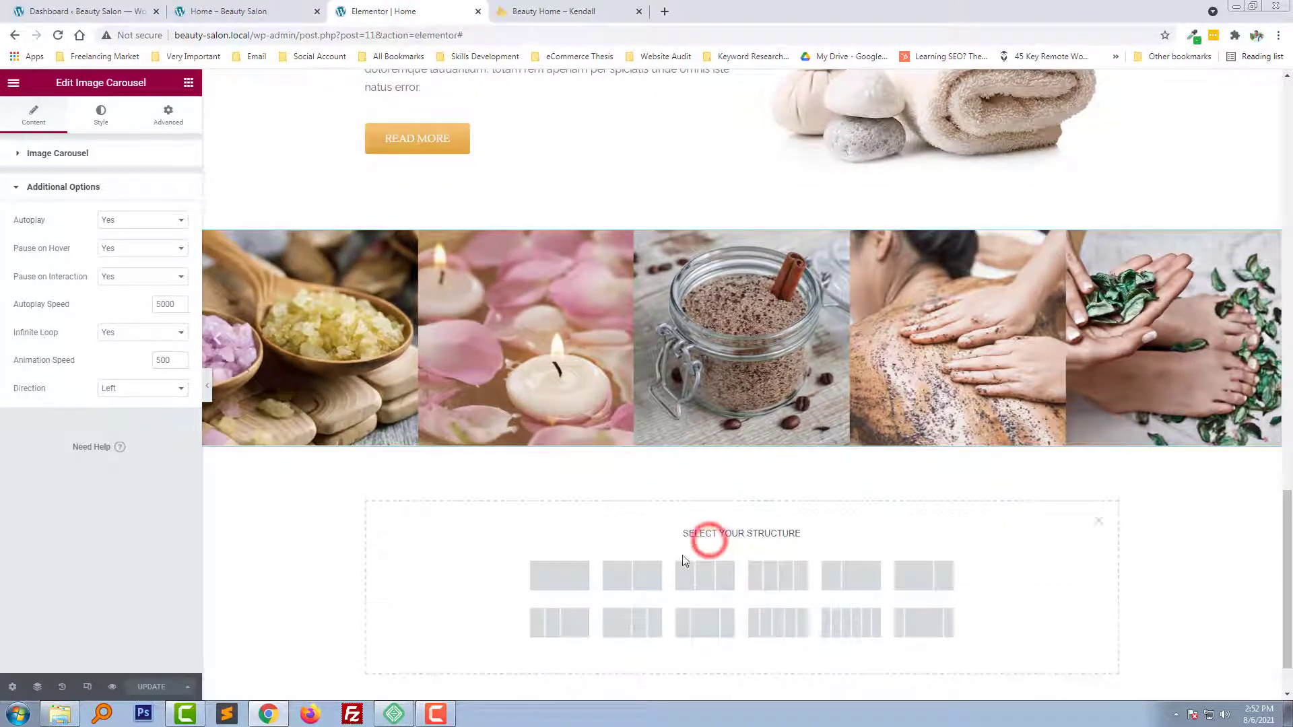
pyautogui.click(559, 577)
# - Try to copy the Face and Body Care section and paste it into the new empty section below the carousel
pyautogui.scroll(10, 748, 481)
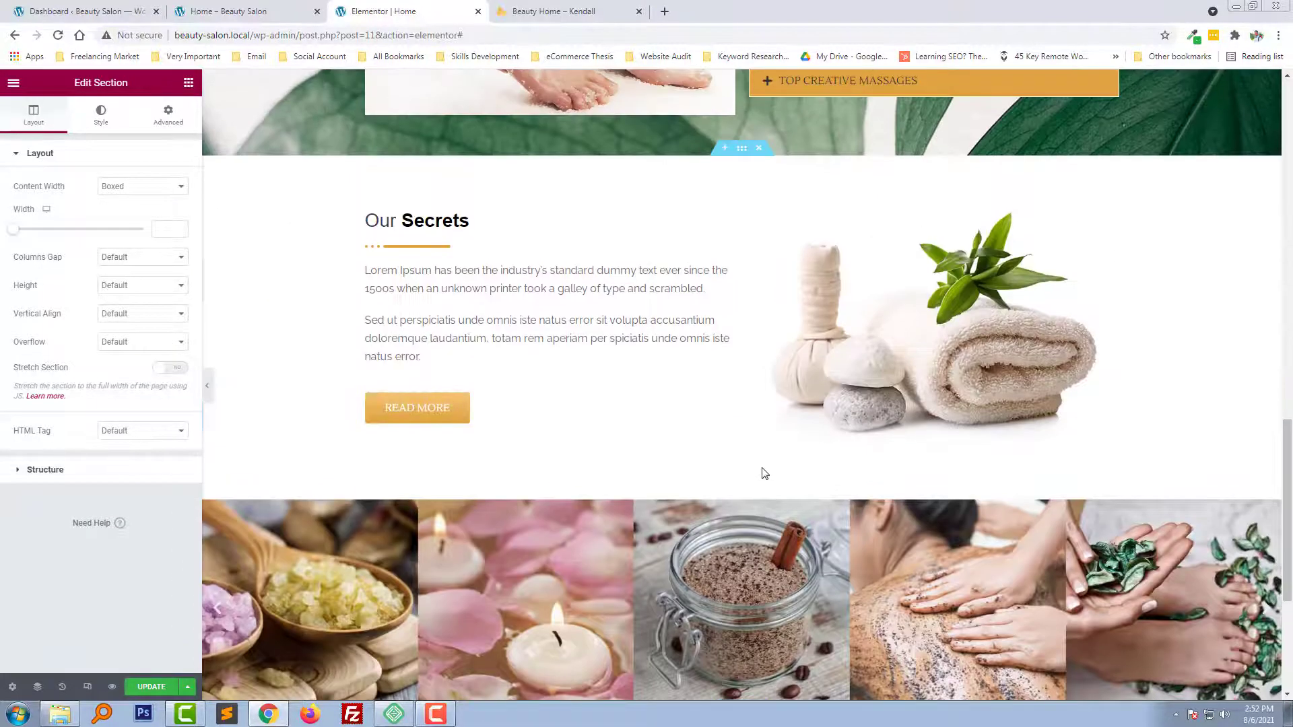
pyautogui.scroll(8, 711, 466)
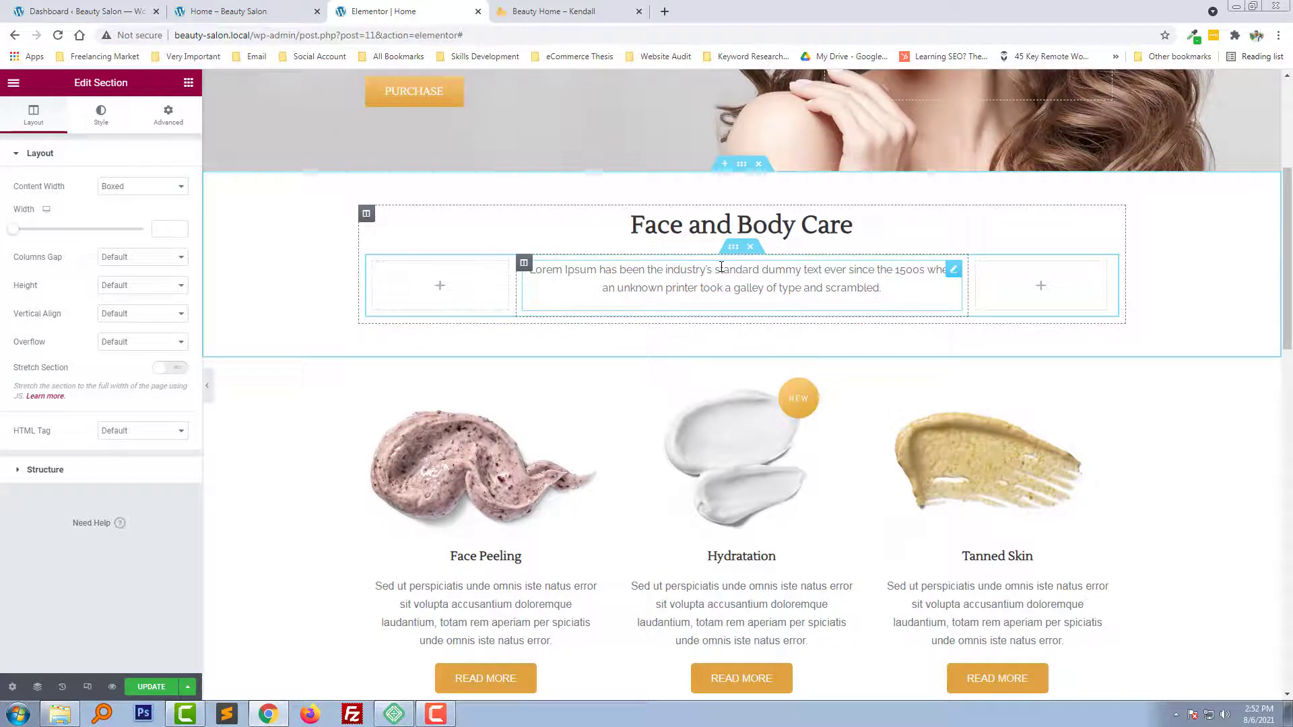
pyautogui.rightClick(744, 168)
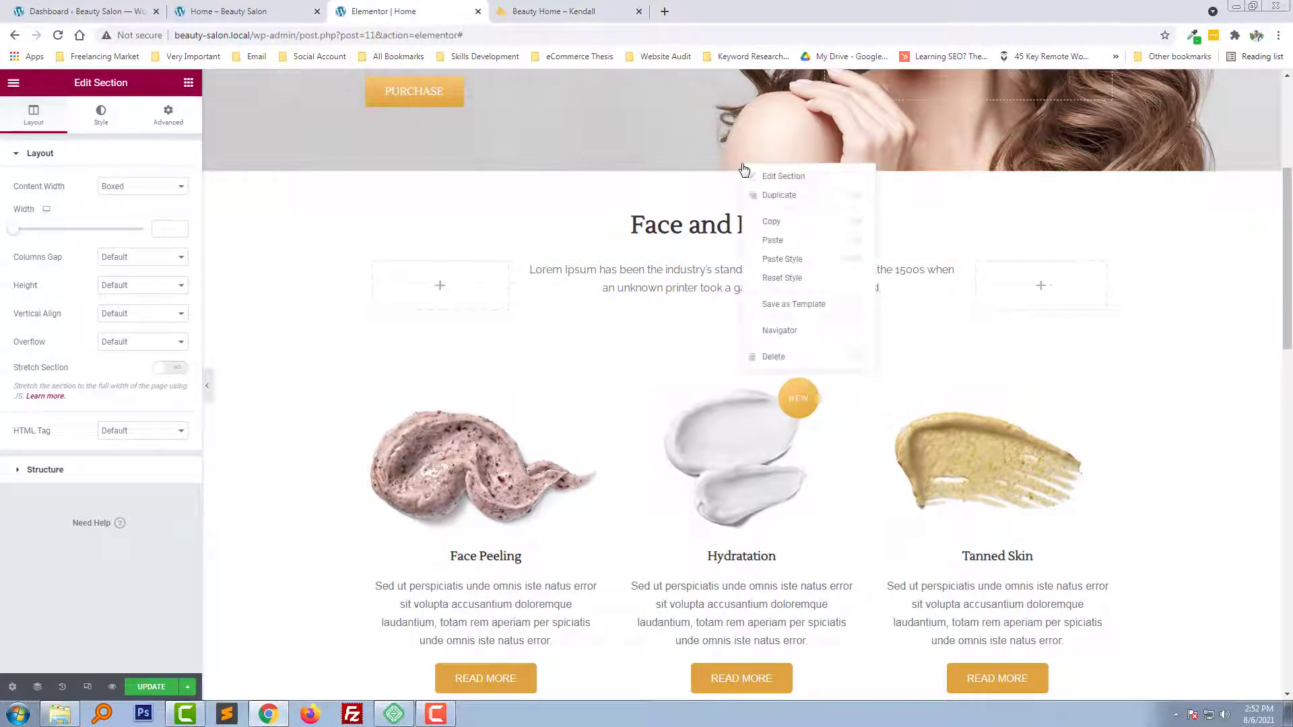
pyautogui.click(781, 222)
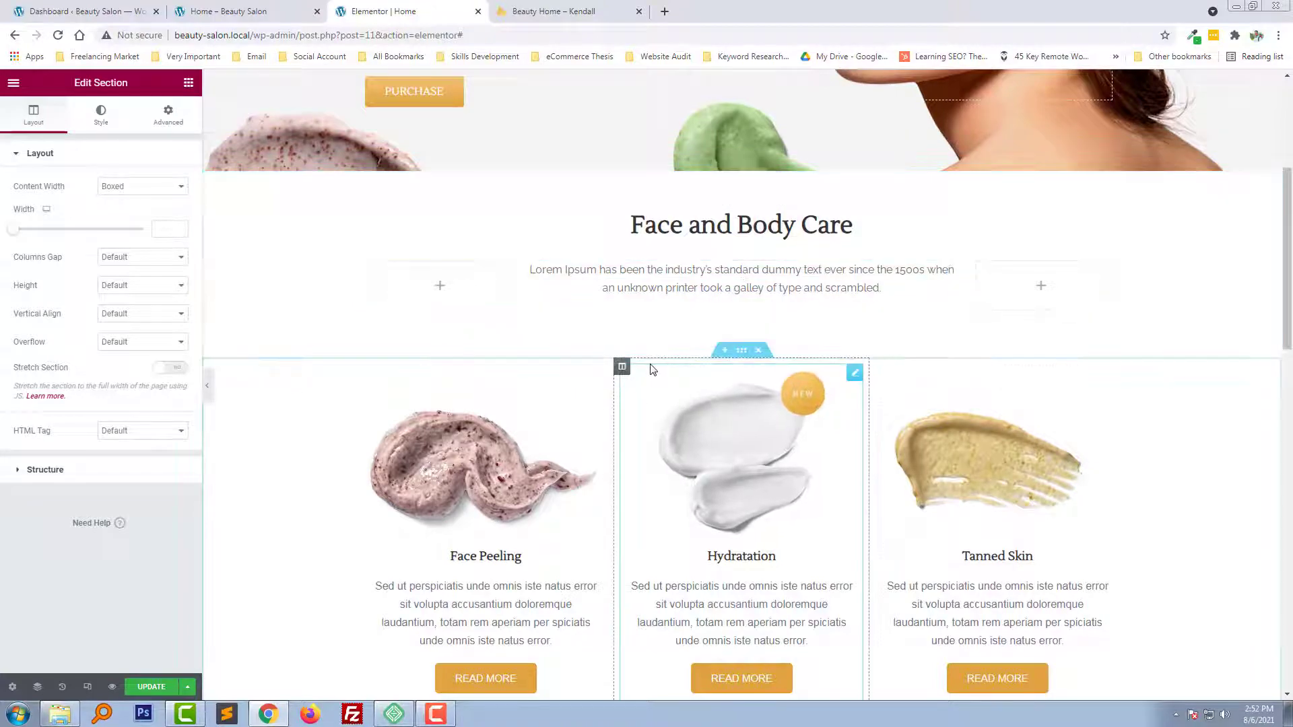
pyautogui.scroll(-3, 785, 353)
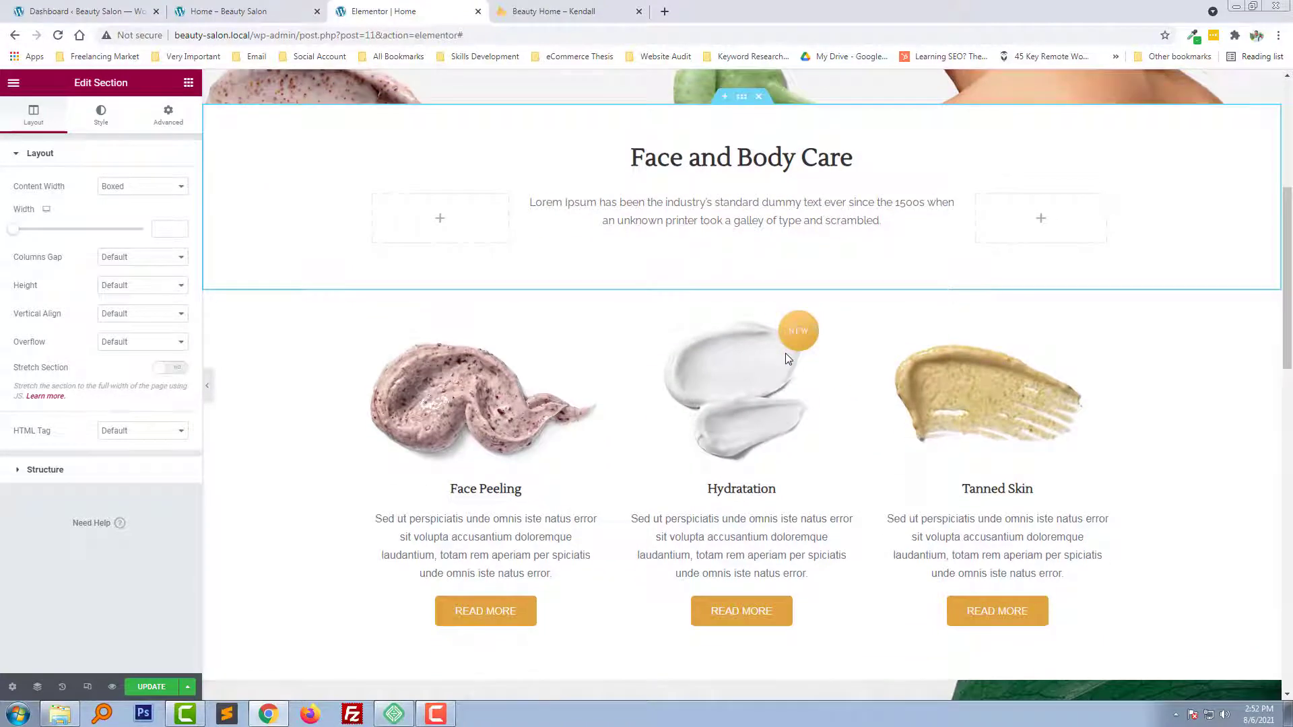
pyautogui.scroll(3, 741, 355)
pyautogui.scroll(-15, 706, 356)
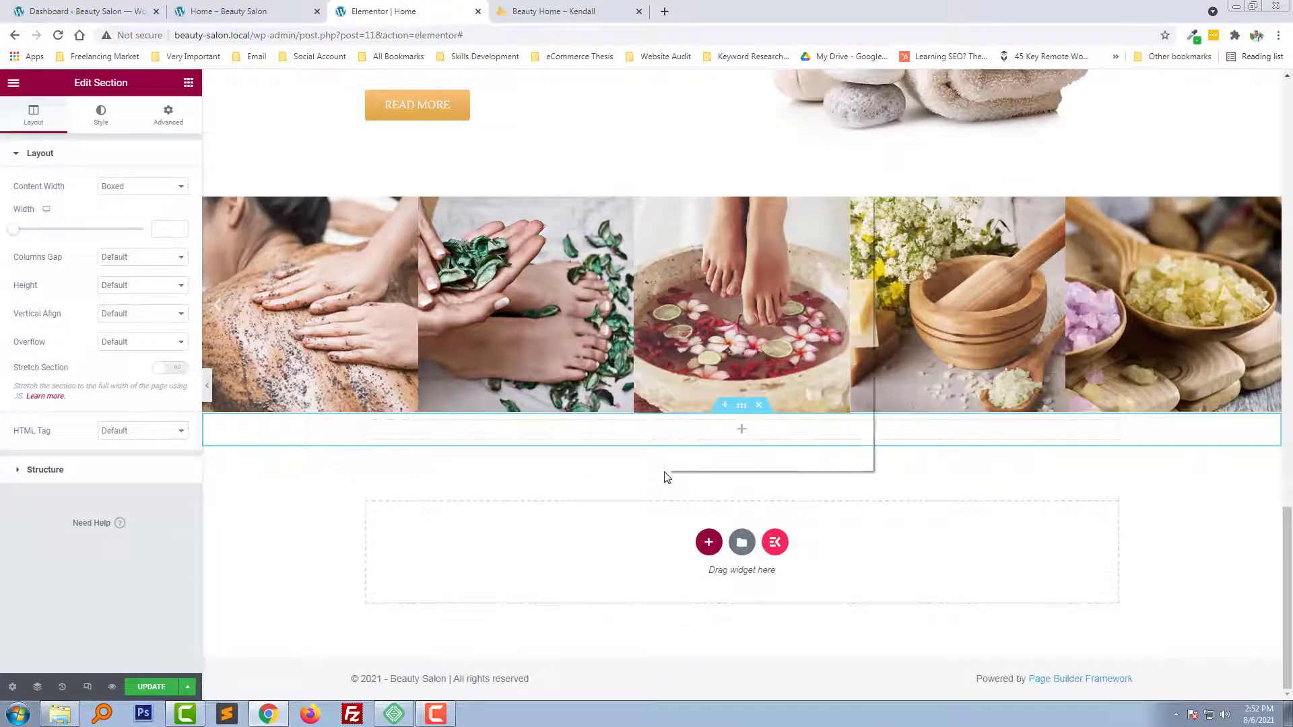
pyautogui.rightClick(665, 476)
pyautogui.rightClick(577, 433)
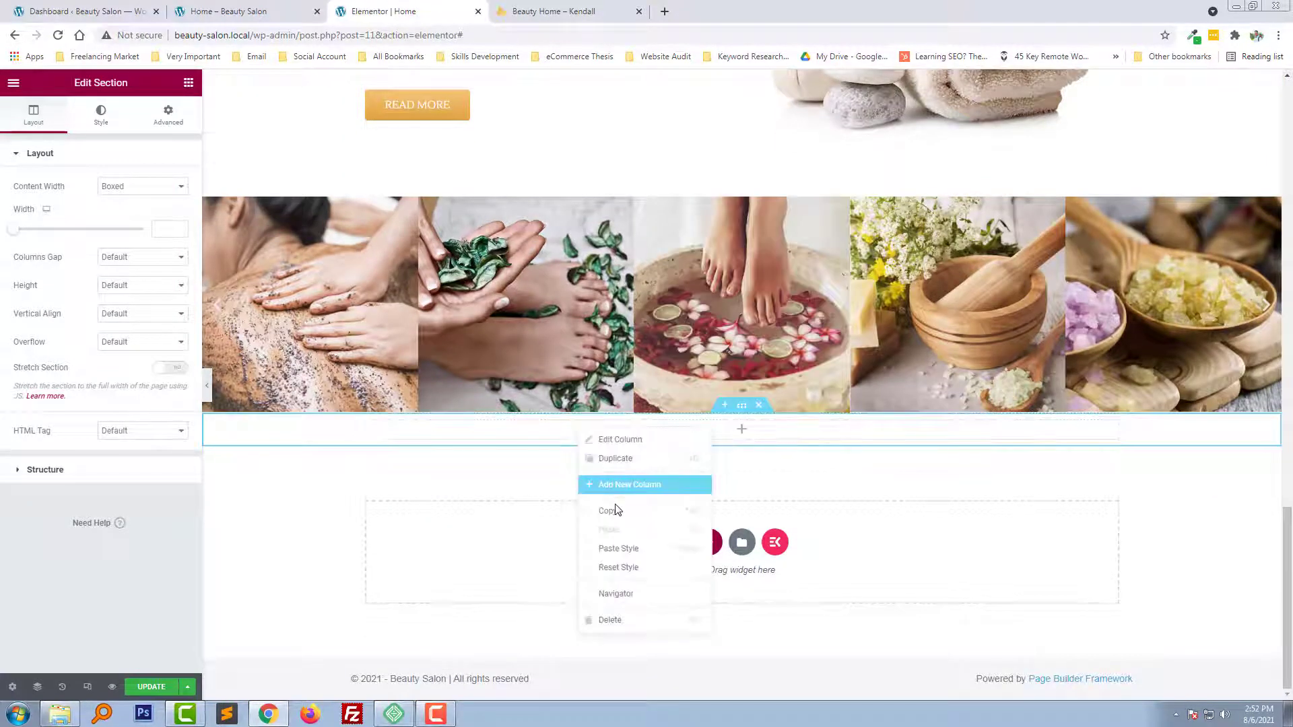
# - Duplicate the Face and Body Care section and move the copy directly below the image carousel
pyautogui.scroll(10, 626, 357)
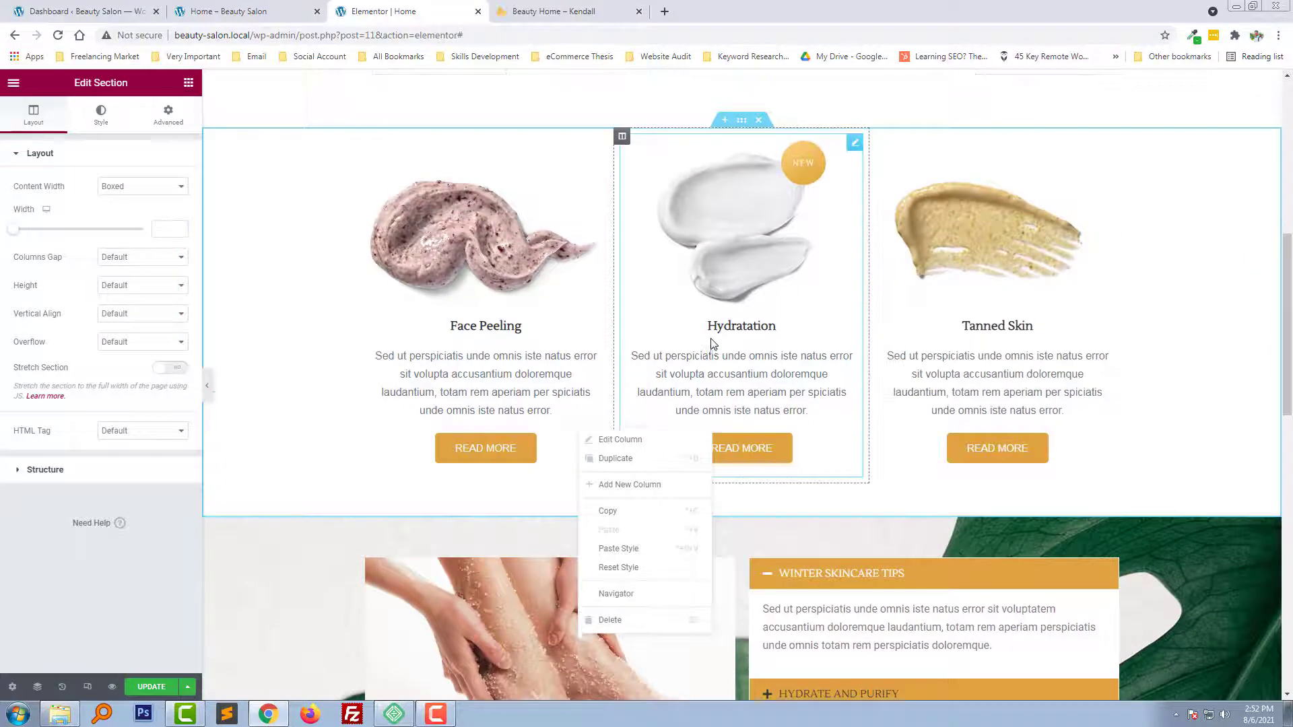
pyautogui.scroll(4, 714, 343)
pyautogui.rightClick(741, 202)
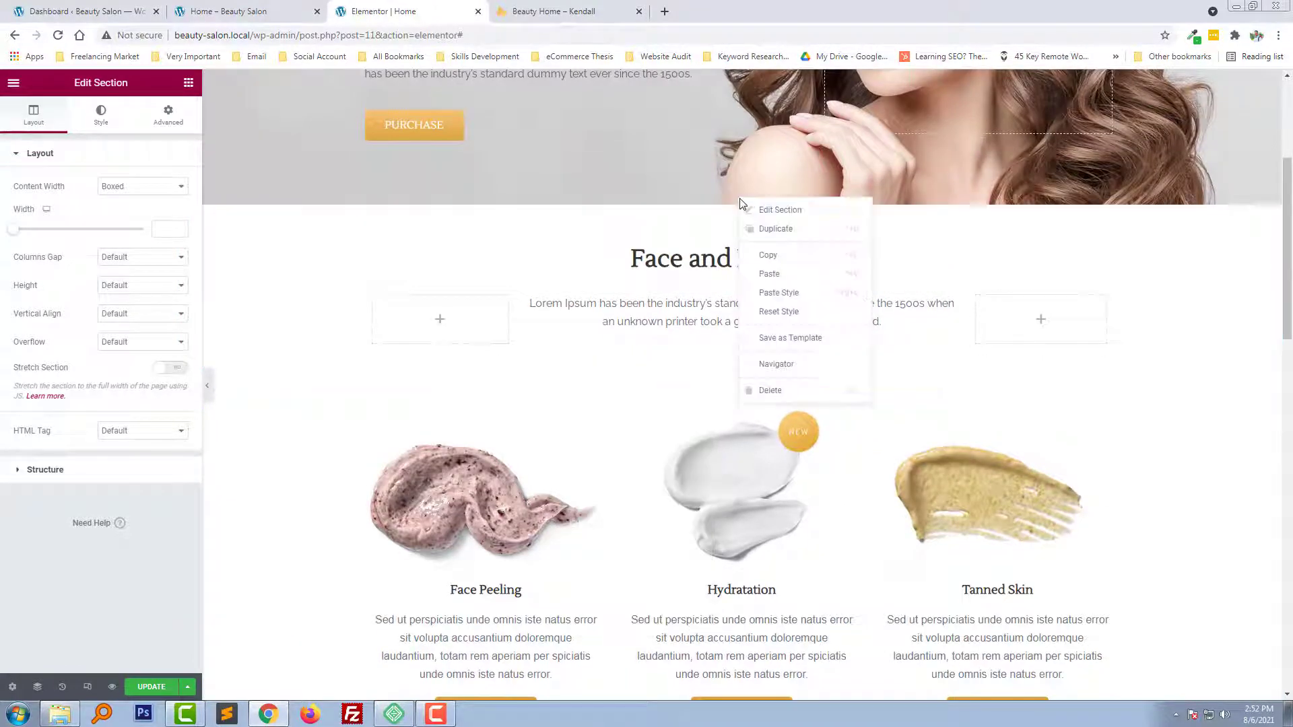
pyautogui.click(769, 229)
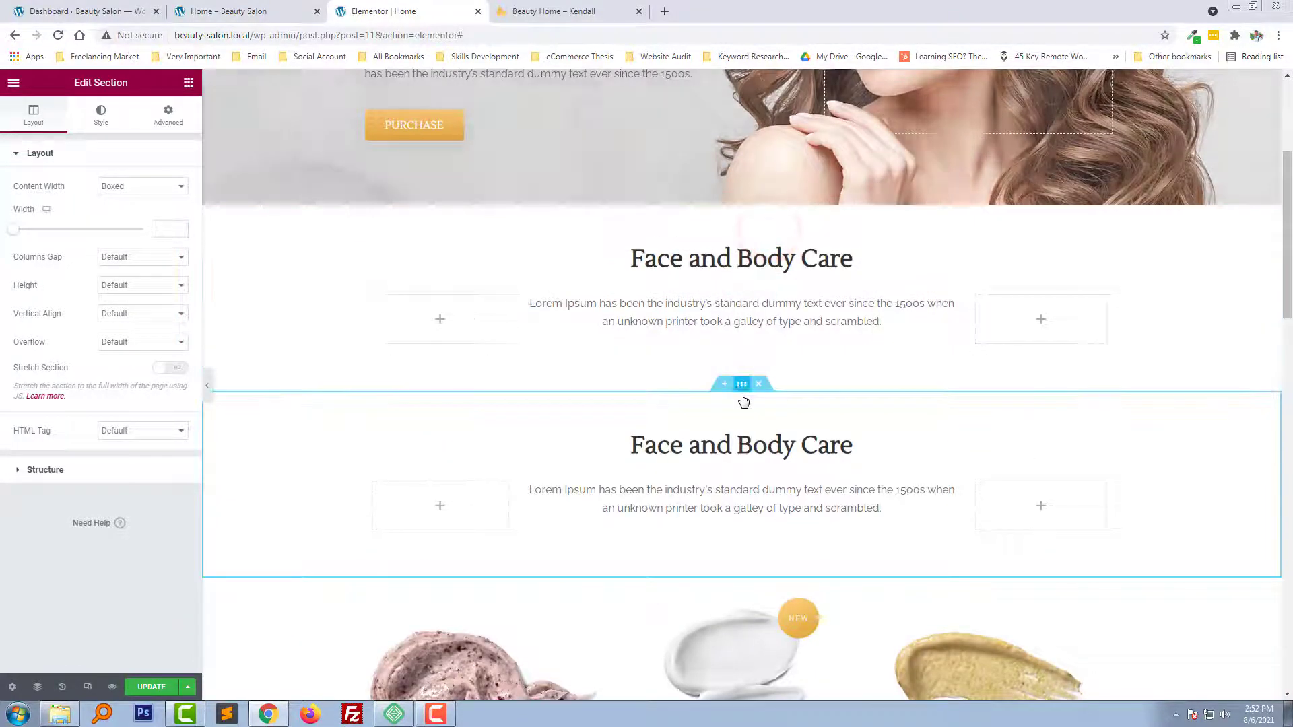
pyautogui.moveTo(741, 384); pyautogui.dragTo(677, 458)
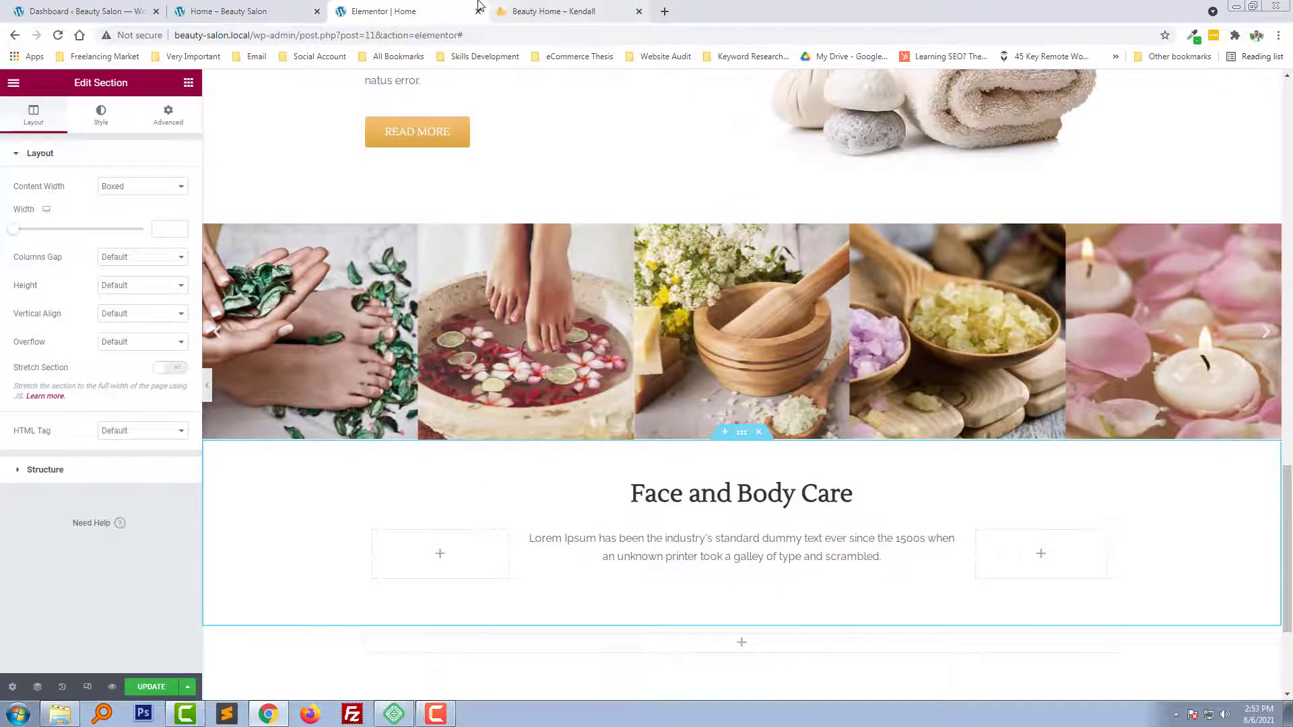
# - Replace the duplicated section's heading with "Beauty News", copied from the Kendall demo page
pyautogui.click(541, 11)
pyautogui.moveTo(565, 211); pyautogui.dragTo(732, 214)
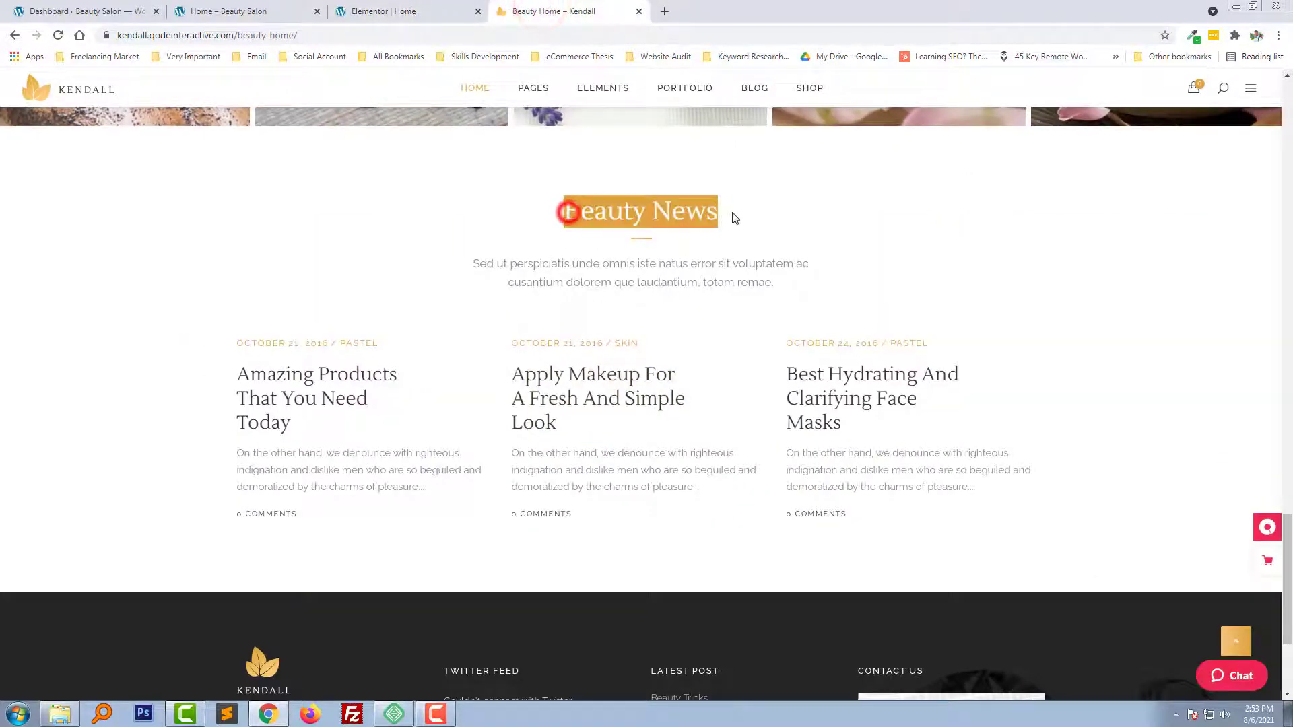
pyautogui.click(380, 9)
pyautogui.click(726, 499)
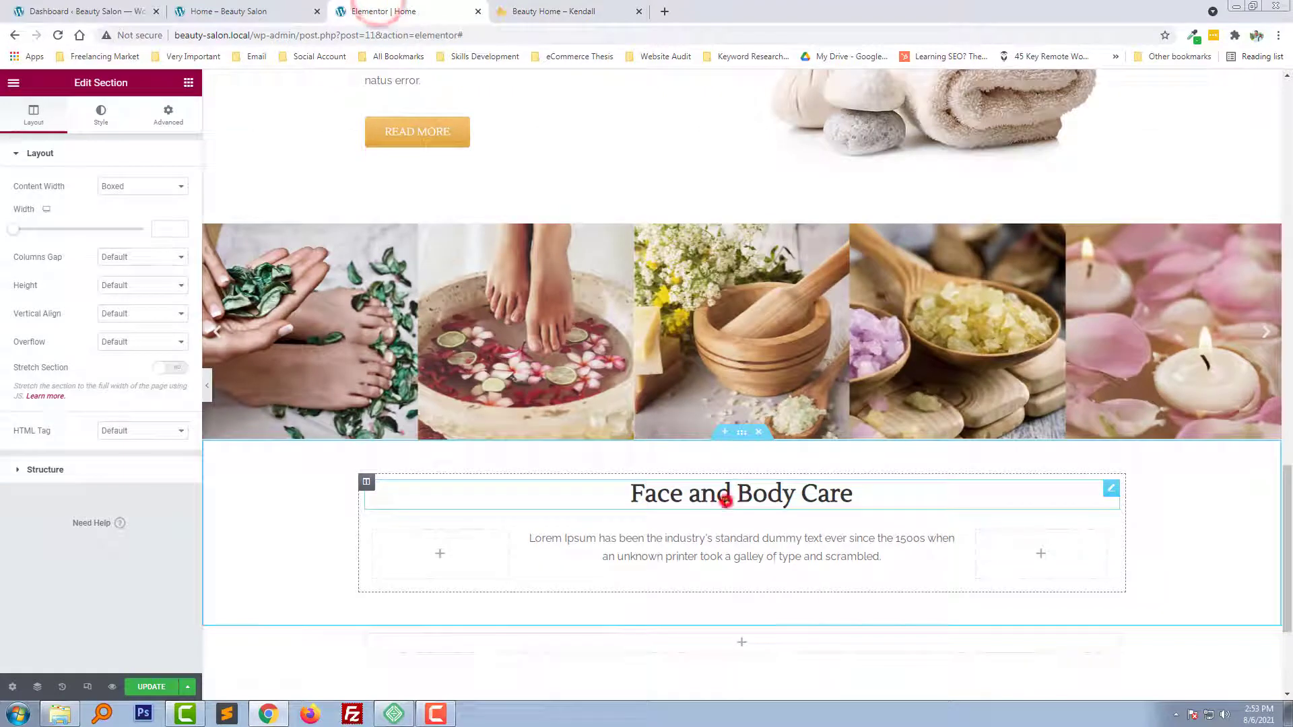
pyautogui.click(88, 193)
pyautogui.hotkey('ctrl', 'v')
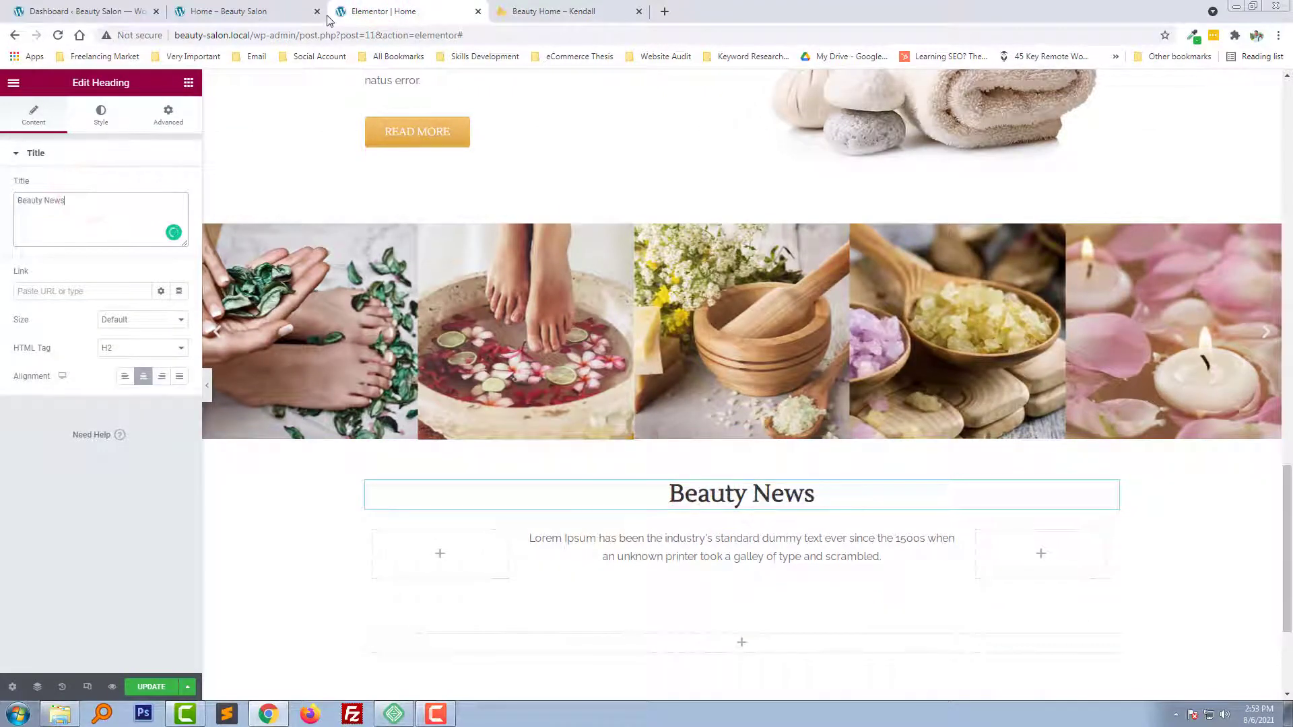
# - Copy the Beauty News intro paragraph from the demo and open the text under the duplicated section's heading for editing
pyautogui.click(551, 11)
pyautogui.moveTo(472, 267); pyautogui.dragTo(772, 309)
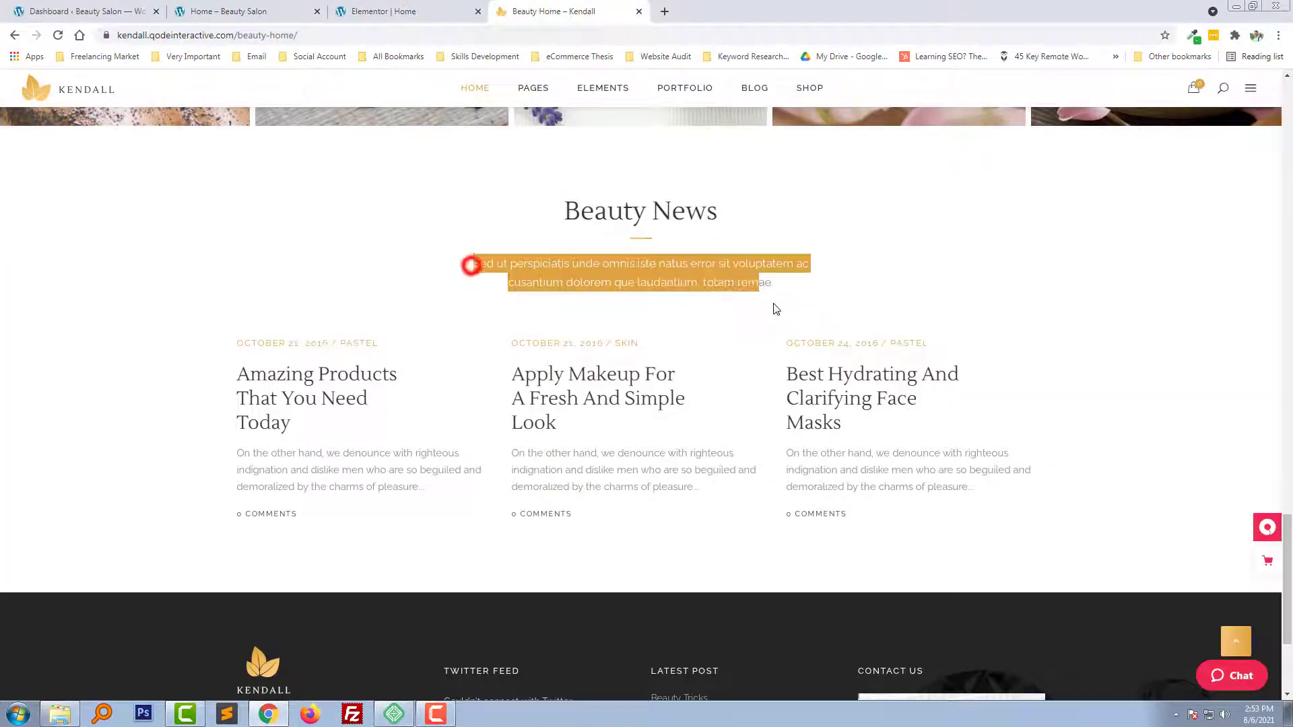
pyautogui.click(419, 7)
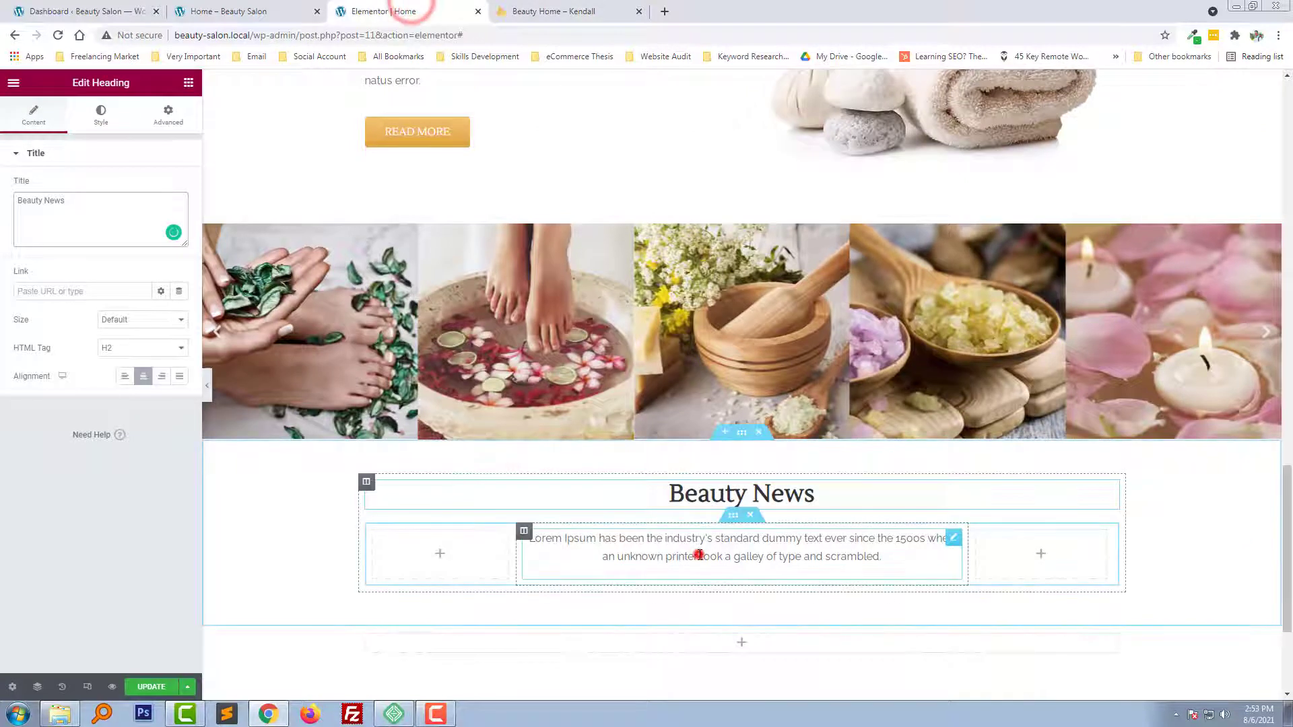
pyautogui.click(697, 547)
pyautogui.scroll(-2, 696, 534)
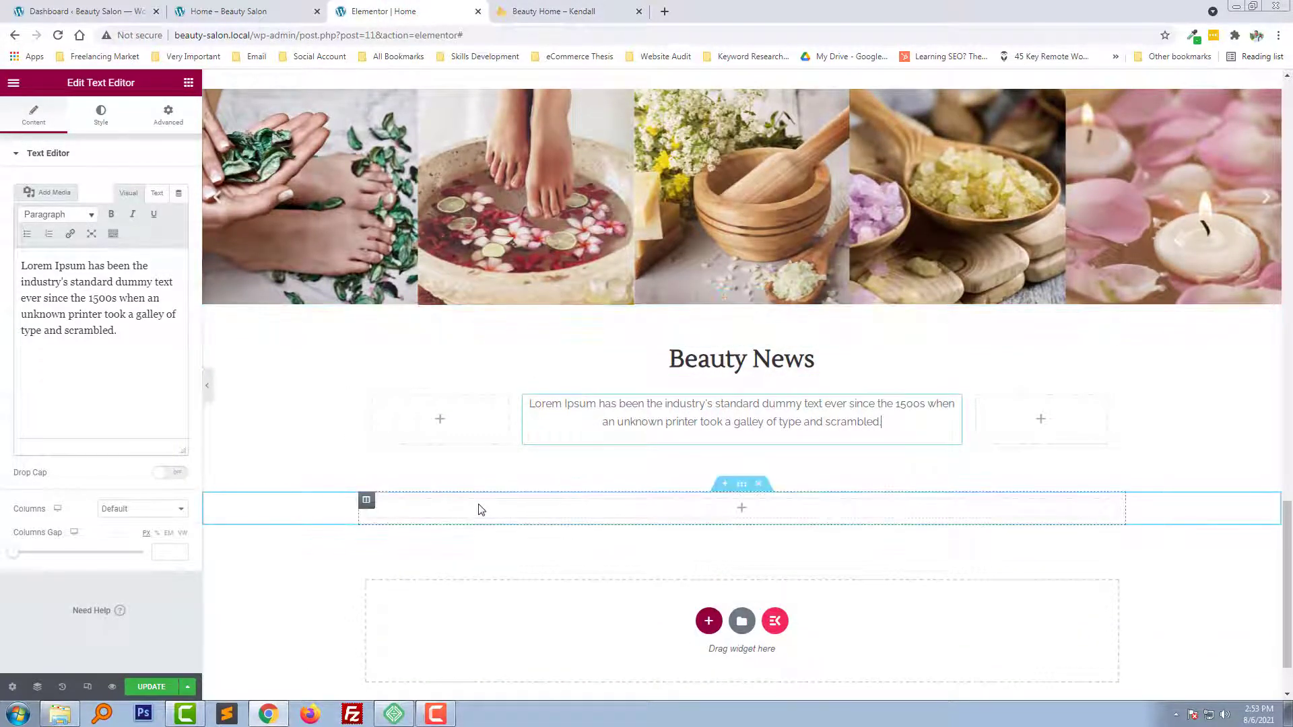
# - Check the demo's Beauty News posts and open the list of all posts in the site's WordPress dashboard
pyautogui.click(554, 11)
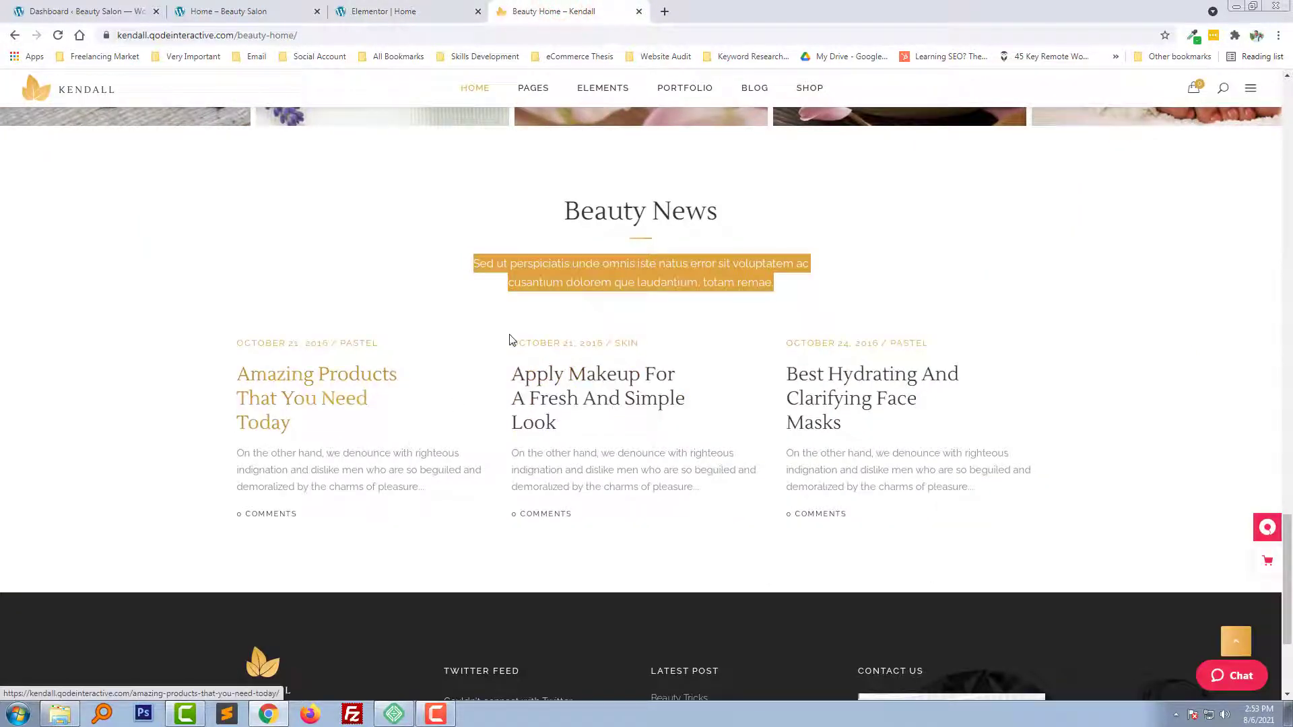
pyautogui.click(413, 7)
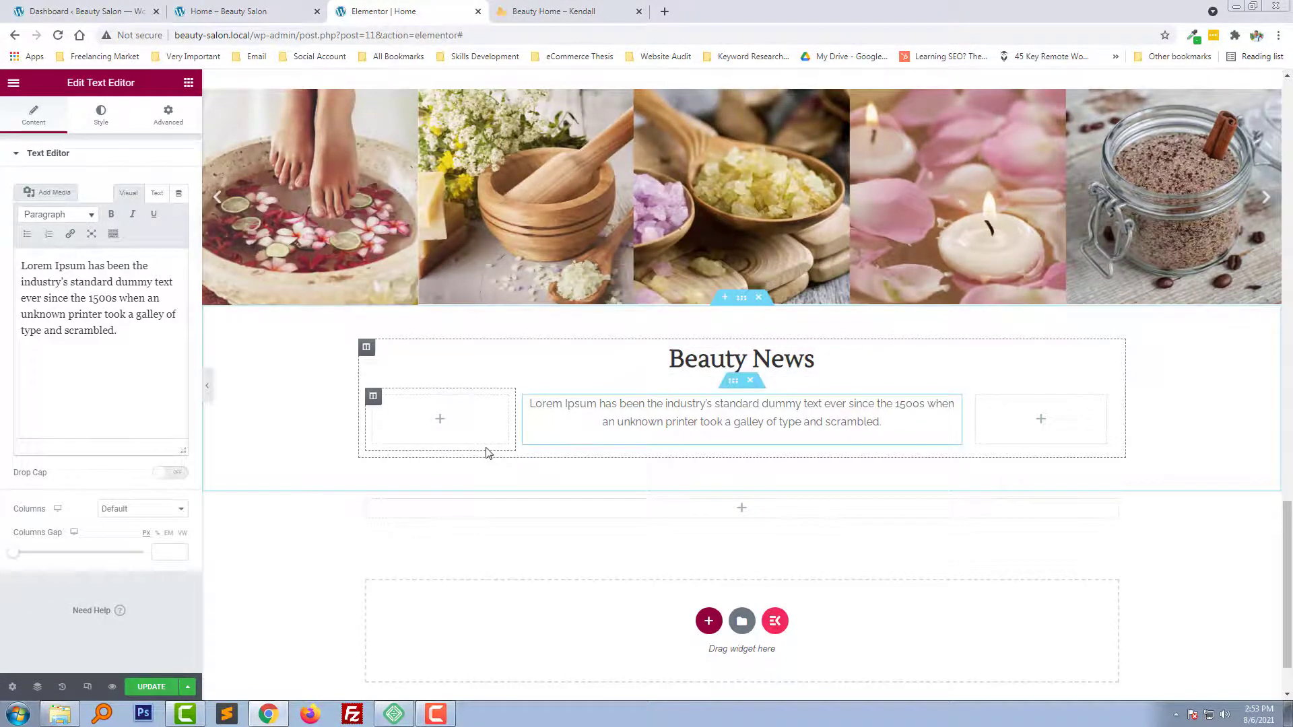
pyautogui.click(69, 6)
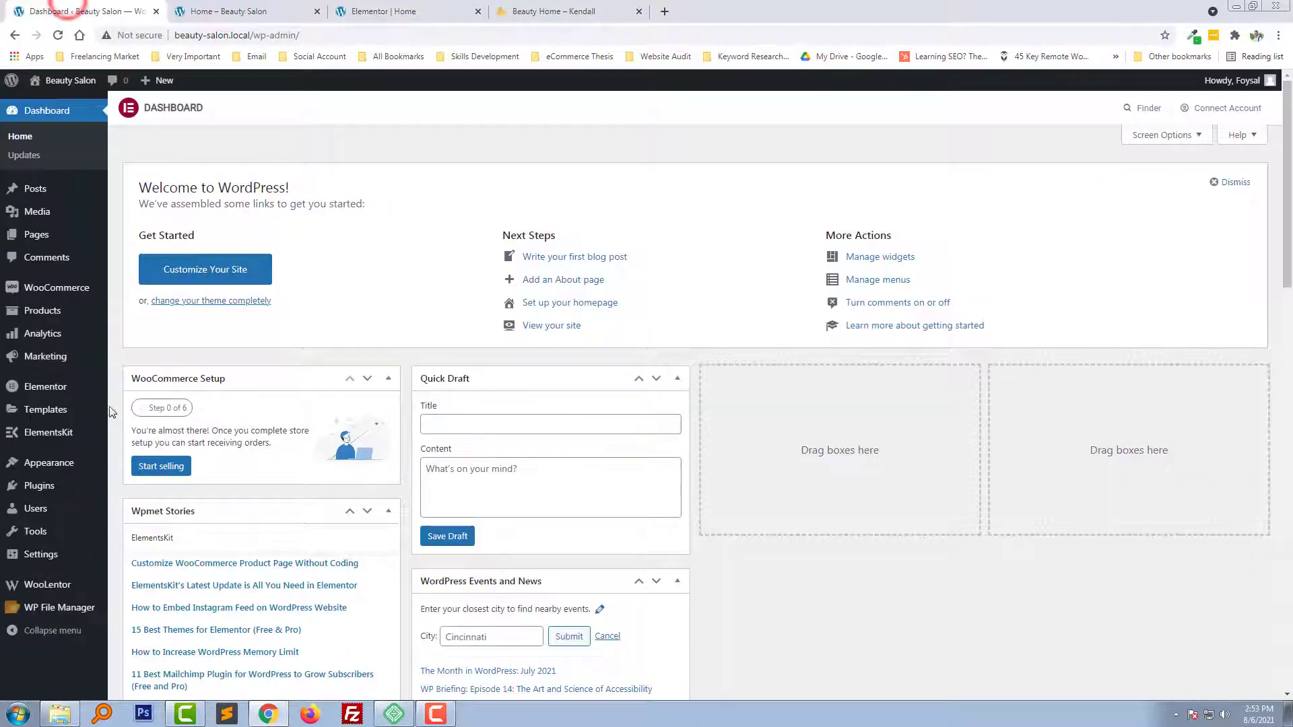
pyautogui.moveTo(55, 200)
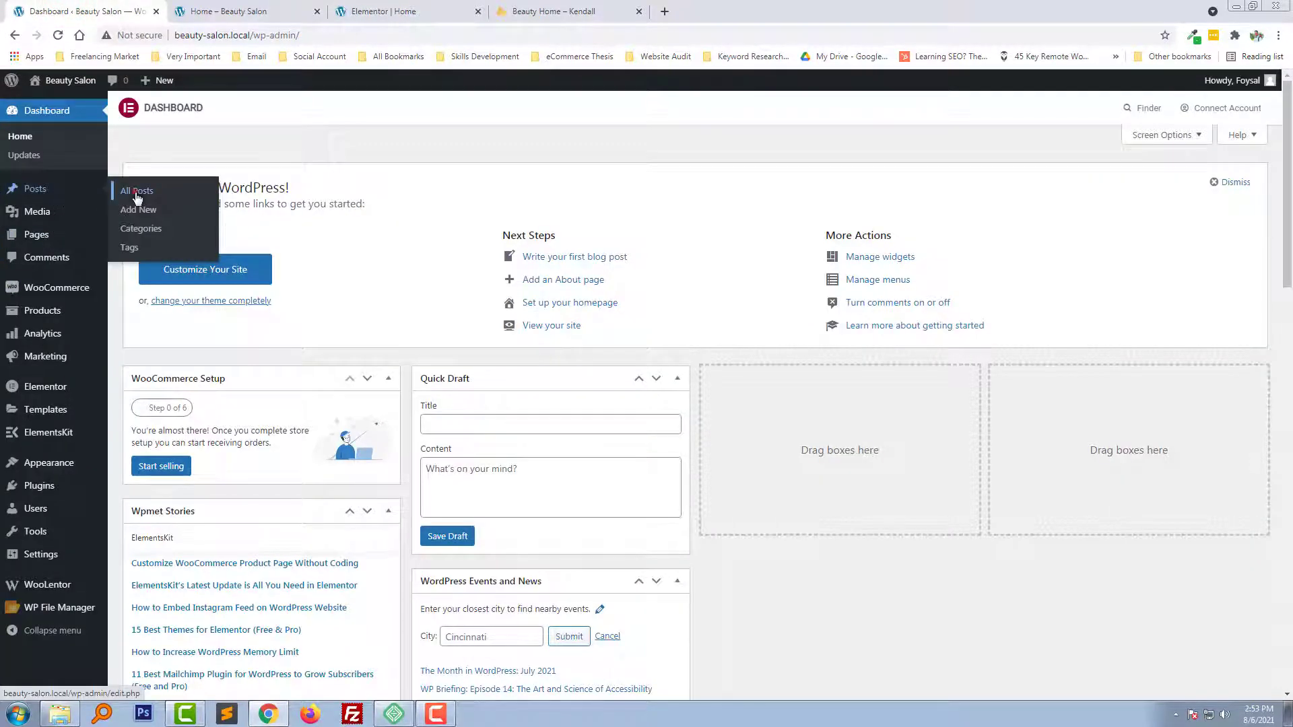
pyautogui.click(137, 195)
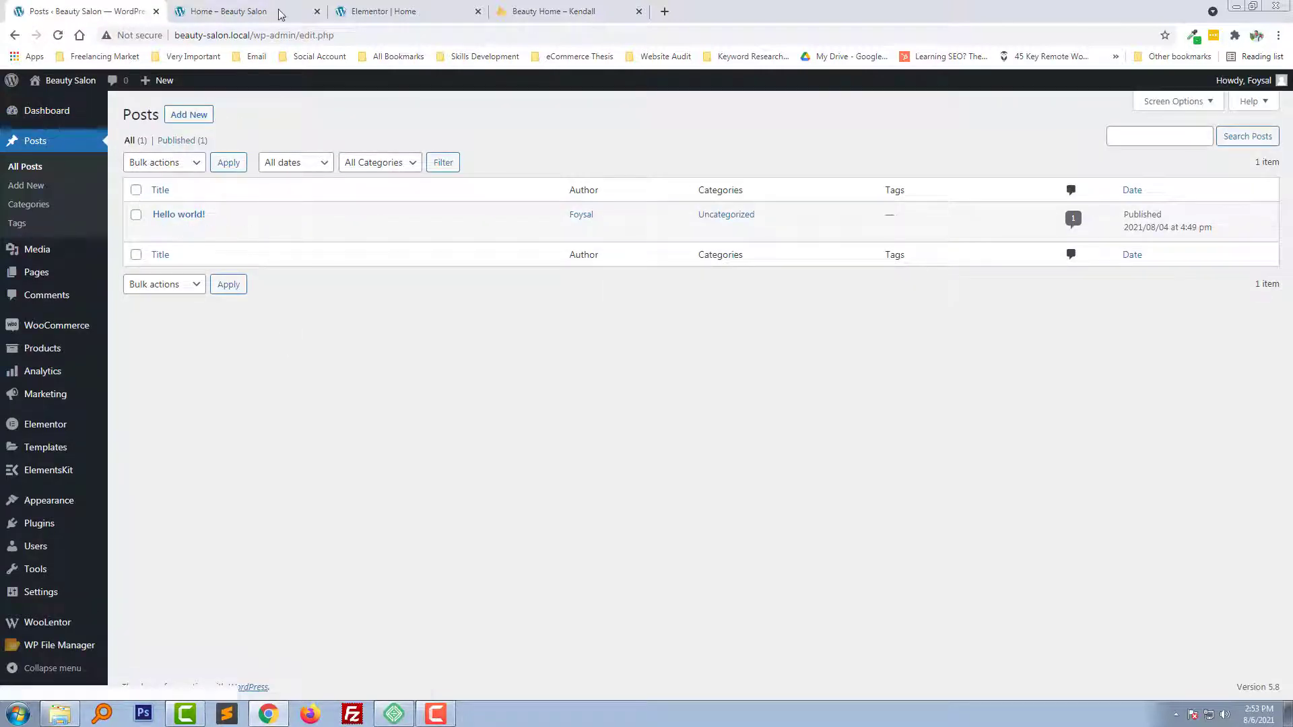
# - Open the Hello world! post for editing and replace its title with "Amazing Products That You Need Today", copied from the demo's post
pyautogui.middleClick(157, 231)
pyautogui.click(687, 10)
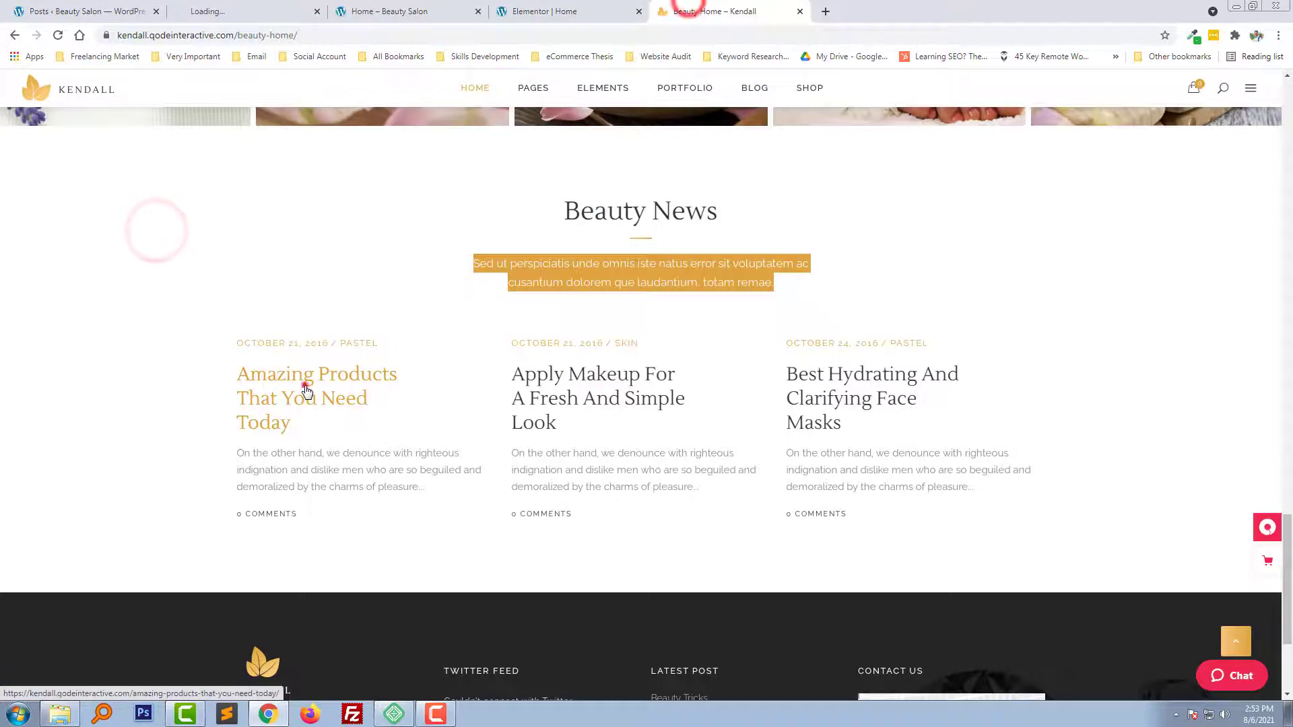
pyautogui.click(304, 386)
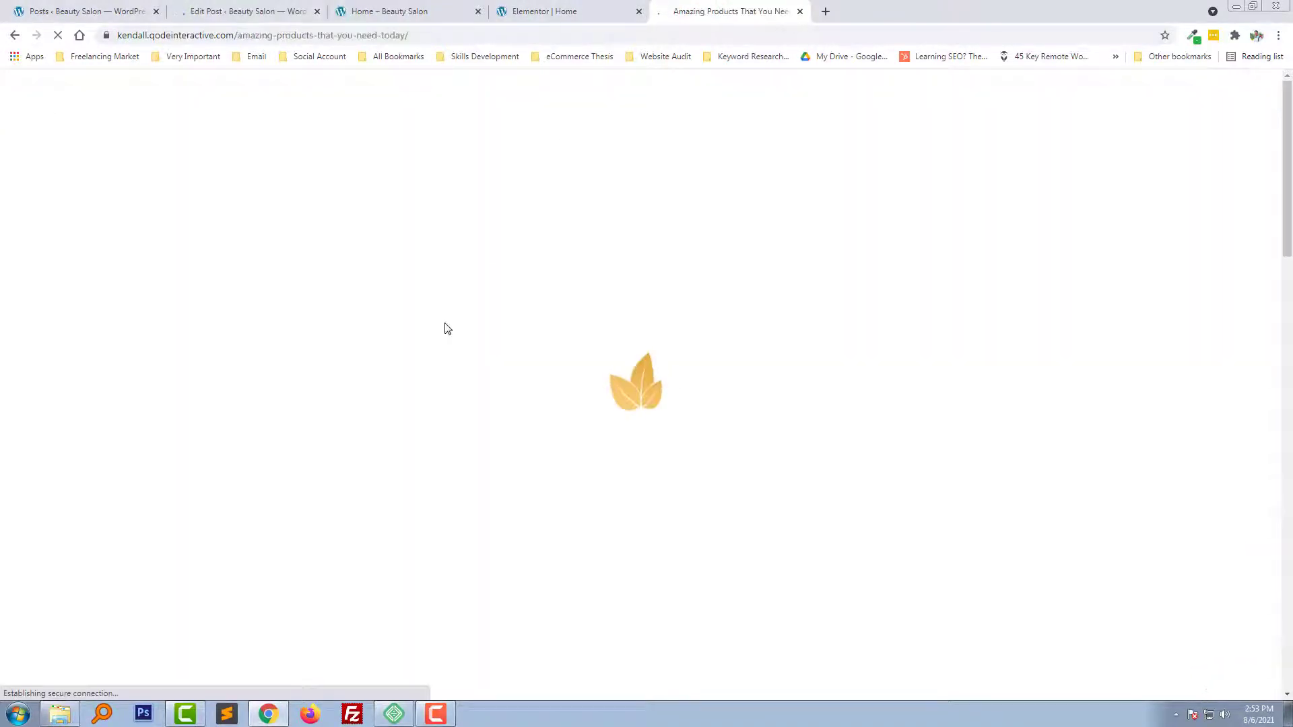
pyautogui.scroll(-7, 609, 349)
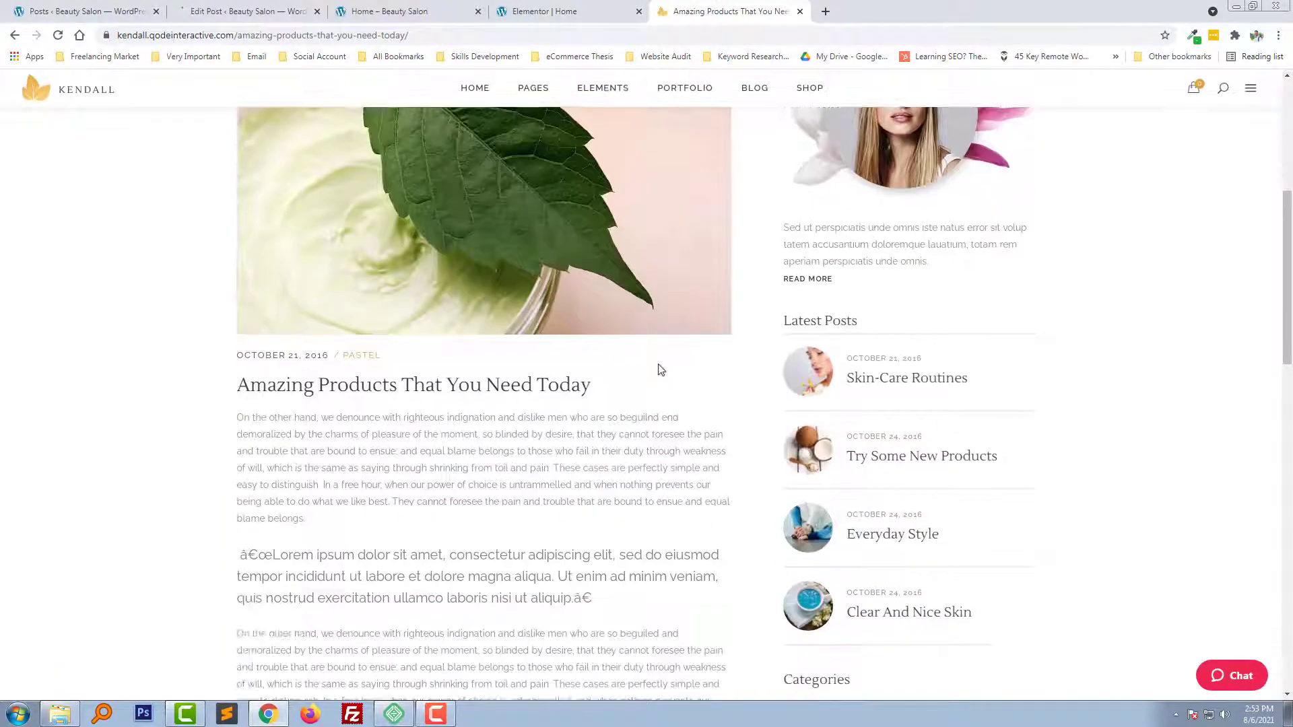
pyautogui.moveTo(240, 269); pyautogui.dragTo(587, 269)
pyautogui.hotkey('ctrl', 'c')
pyautogui.click(242, 11)
pyautogui.click(274, 179)
pyautogui.hotkey('ctrl', 'a')
pyautogui.hotkey('ctrl', 'v')
# - Replace the post's body text with the first paragraph of the demo's Amazing Products post
pyautogui.click(727, 11)
pyautogui.moveTo(305, 400); pyautogui.dragTo(236, 298)
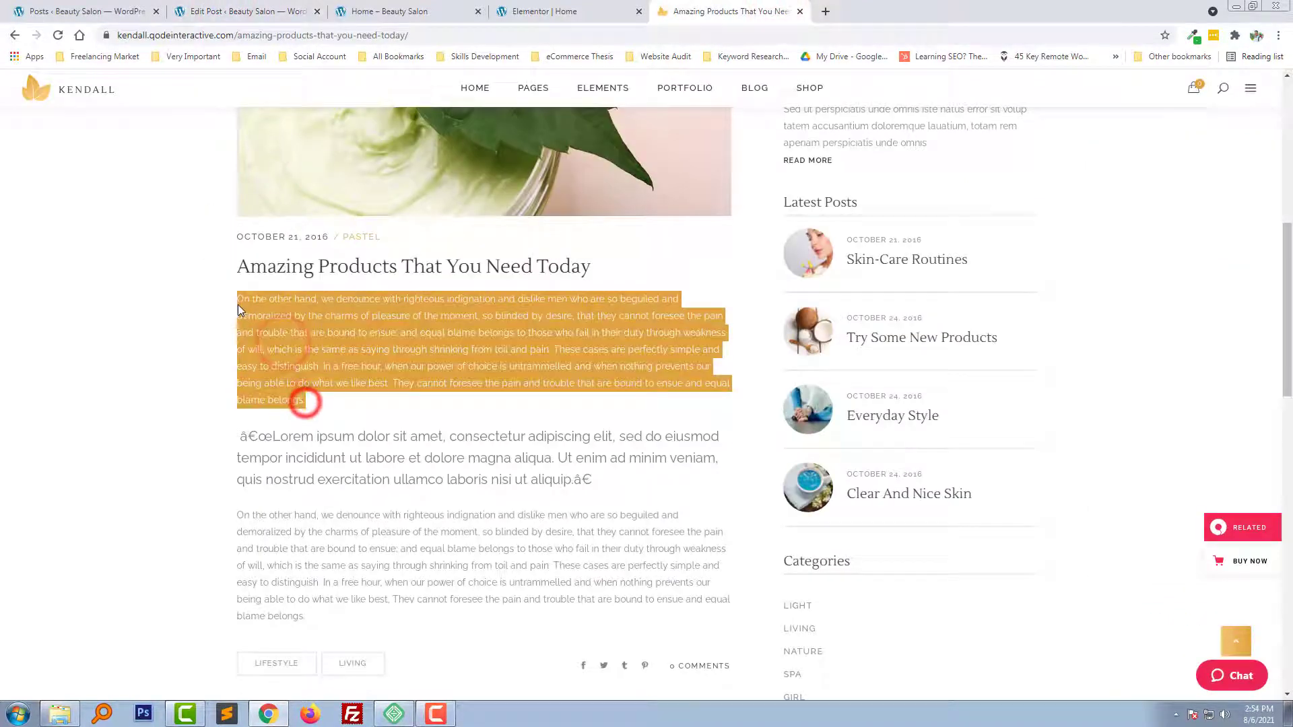
pyautogui.hotkey('ctrl', 'c')
pyautogui.click(249, 11)
pyautogui.click(413, 208)
pyautogui.hotkey('ctrl', 'a')
pyautogui.hotkey('ctrl', 'v')
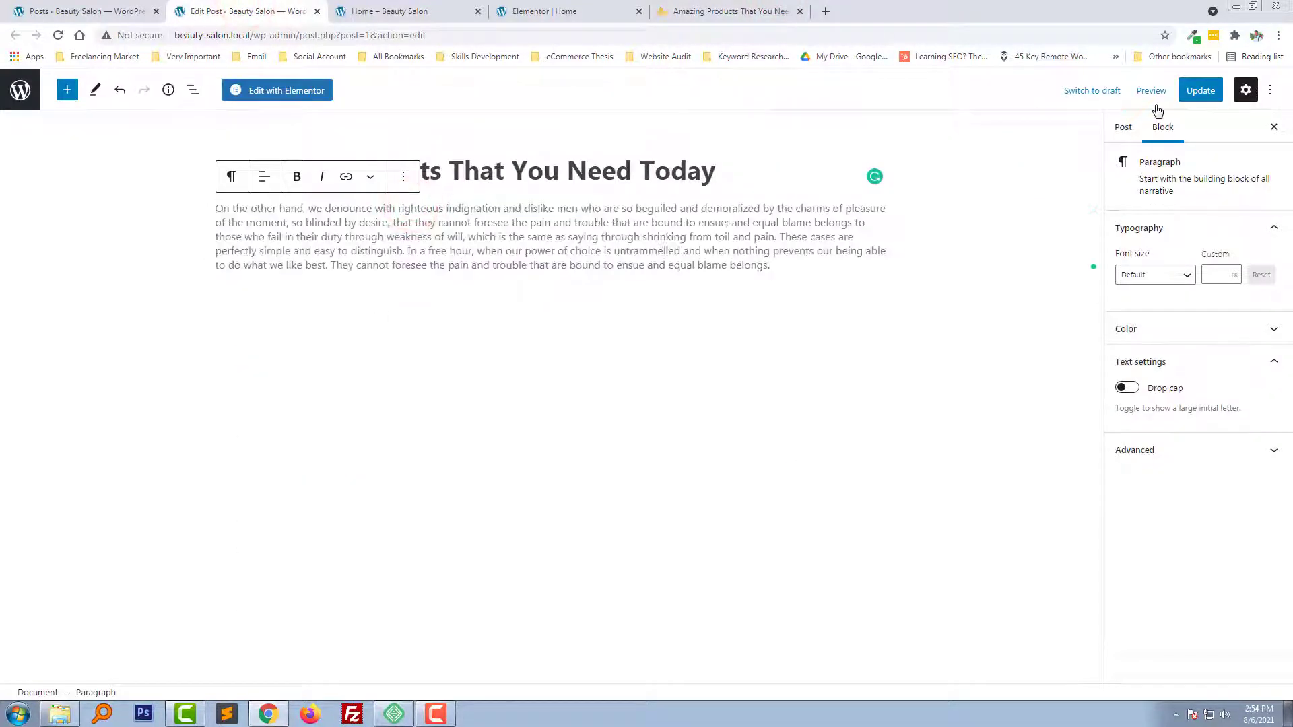
# - Update the edited post and return to the demo's Beauty Home page
pyautogui.click(1124, 126)
pyautogui.click(728, 11)
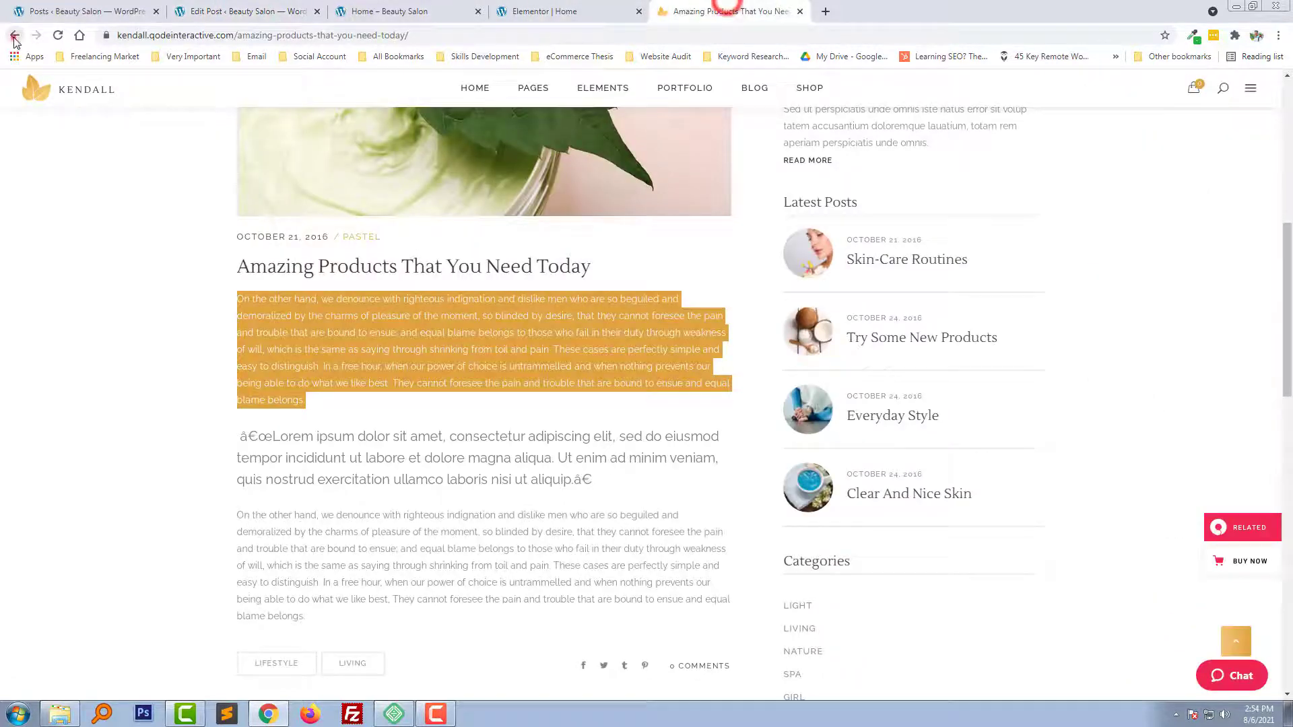
pyautogui.click(222, 11)
pyautogui.click(1201, 91)
pyautogui.click(727, 11)
pyautogui.press('F5')
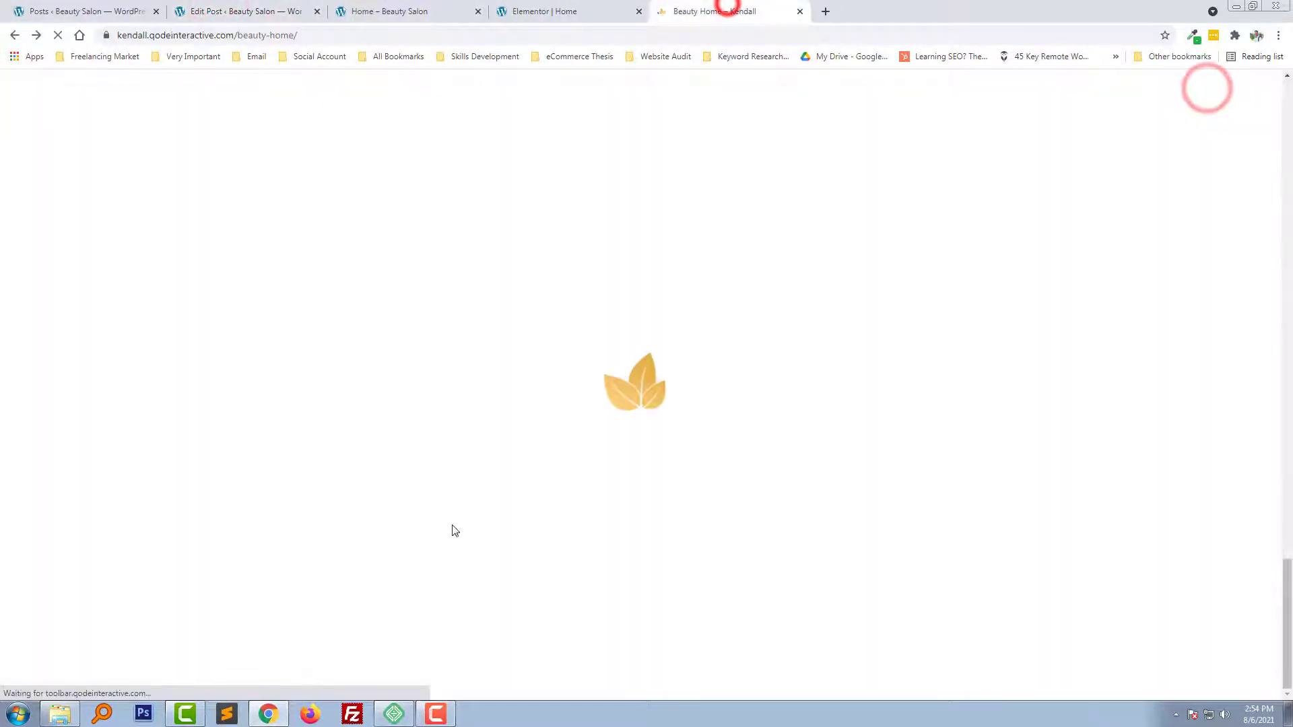
# - Add a new category PASTEL, copied from the demo, to the Amazing Products post and update it
pyautogui.doubleClick(388, 343)
pyautogui.click(222, 8)
pyautogui.click(1138, 390)
pyautogui.click(1143, 444)
pyautogui.click(1156, 483)
pyautogui.hotkey('ctrl', 'v')
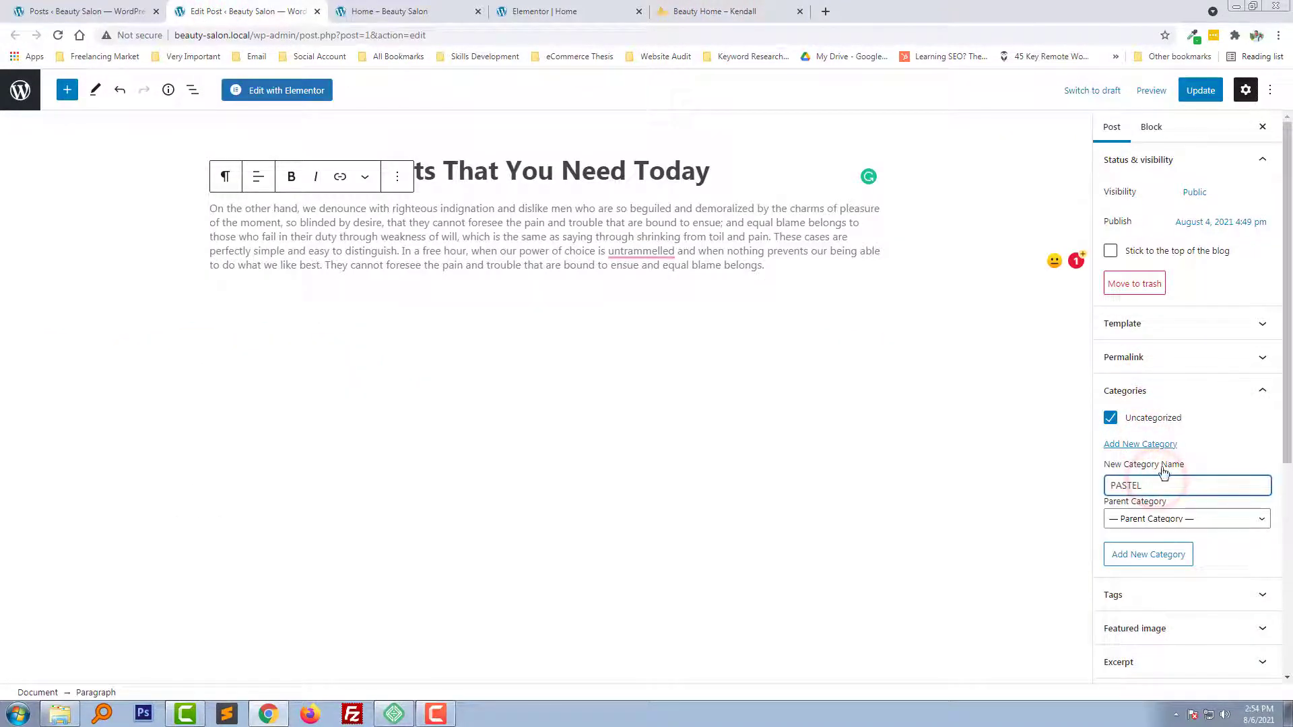
pyautogui.press('Return')
pyautogui.click(1192, 95)
# - Create a new post titled "Apply Makeup For A Fresh And Simple Look", with the title copied from the demo's second news post
pyautogui.click(671, 12)
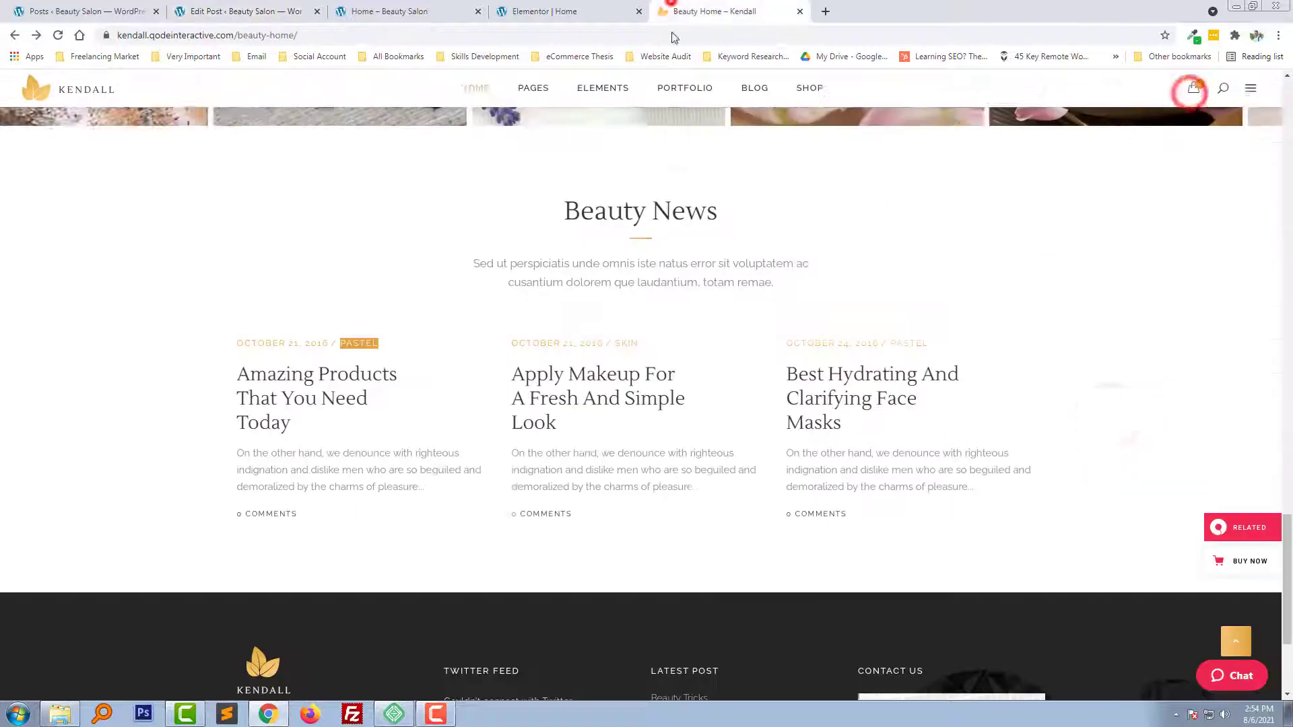
pyautogui.moveTo(572, 426); pyautogui.dragTo(516, 384)
pyautogui.click(223, 11)
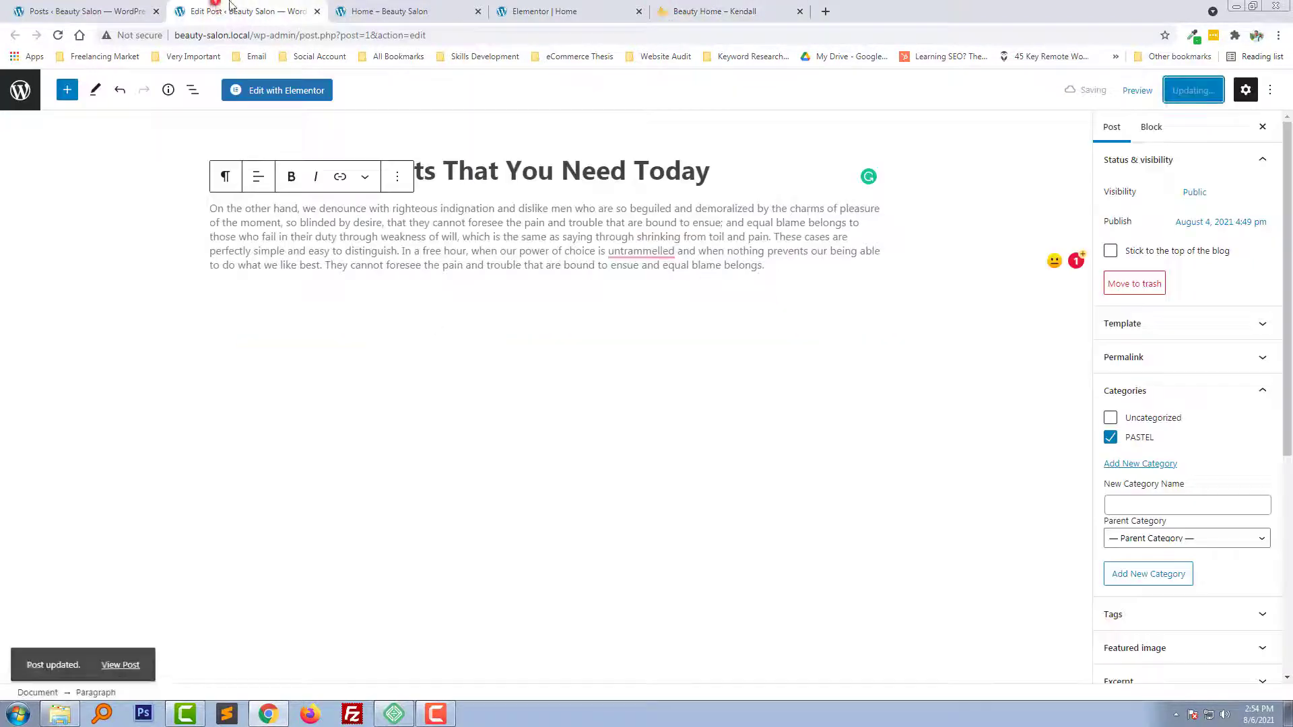
pyautogui.click(74, 11)
pyautogui.middleClick(176, 113)
pyautogui.click(244, 10)
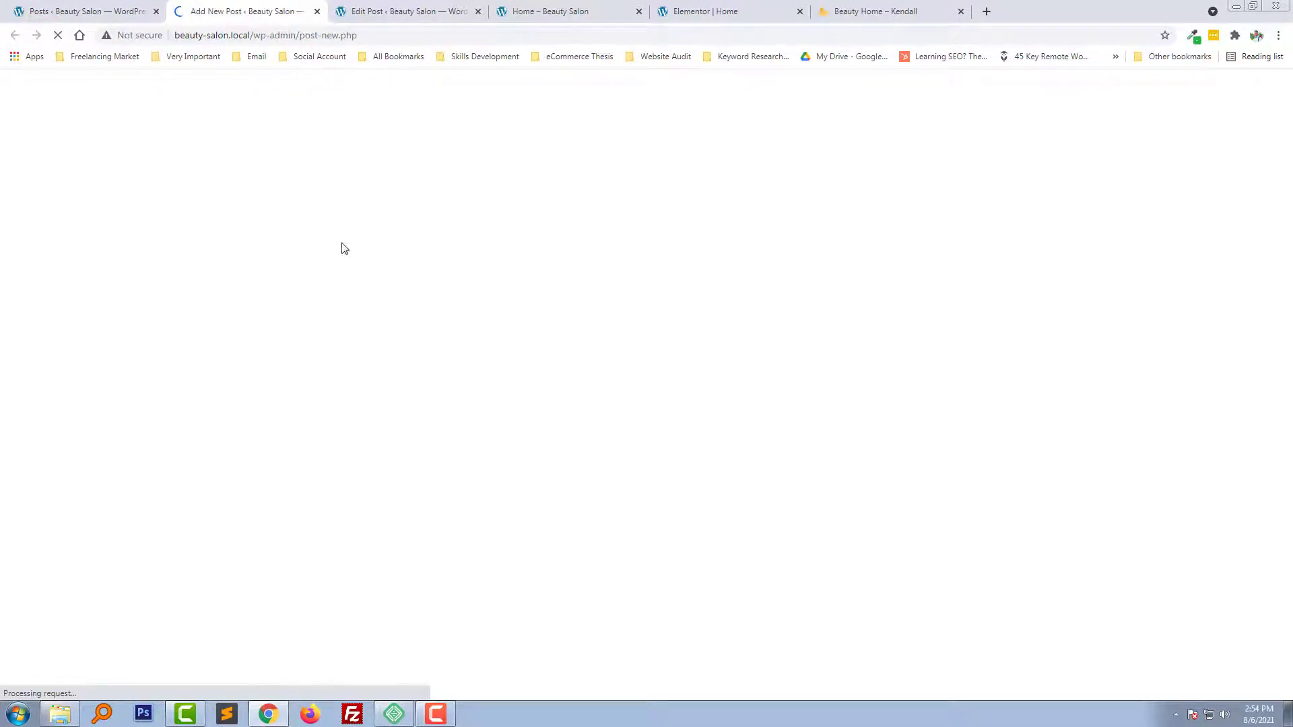
pyautogui.click(292, 171)
# - Copy the body paragraph of the Amazing Products post into the new Apply Makeup post
pyautogui.click(363, 10)
pyautogui.click(407, 268)
pyautogui.hotkey('ctrl', 'a')
pyautogui.hotkey('ctrl', 'c')
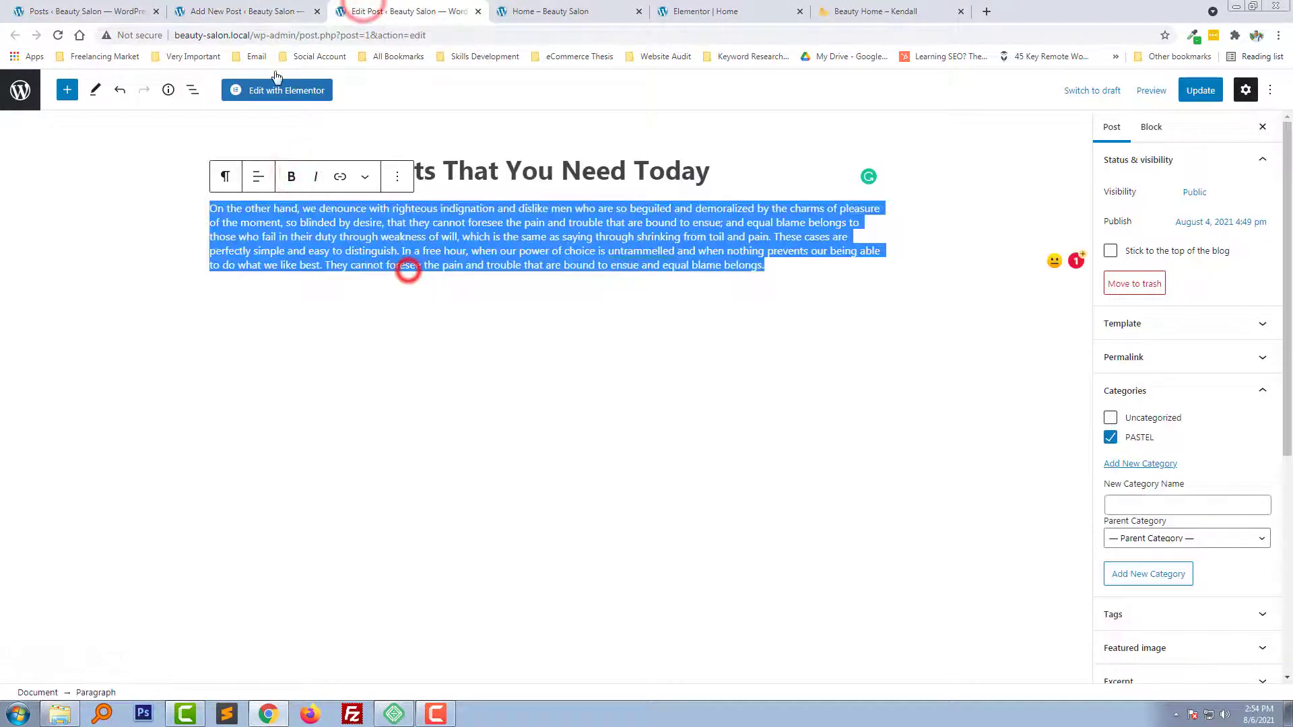
pyautogui.click(222, 10)
pyautogui.click(321, 219)
pyautogui.hotkey('ctrl', 'v')
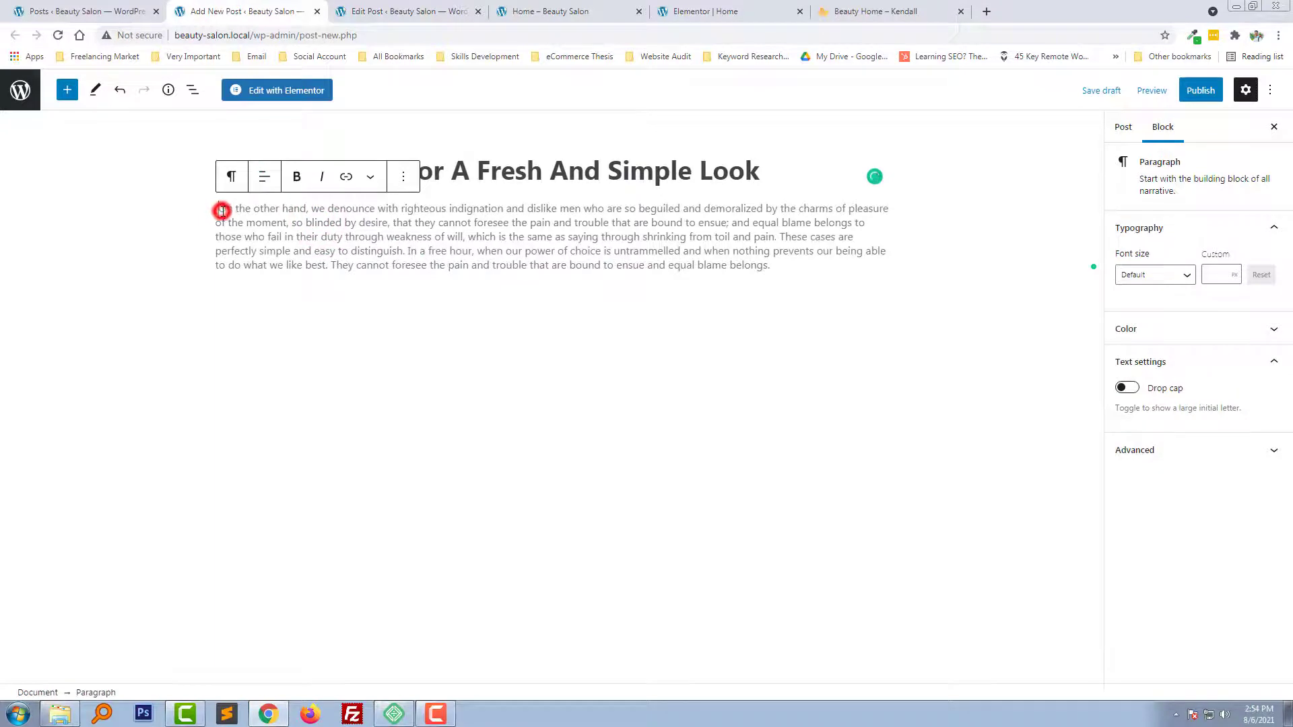
# - Copy the second news post's category from the demo and add it as a new category SKIN to the Apply Makeup post
pyautogui.click(364, 9)
pyautogui.click(848, 10)
pyautogui.click(653, 349)
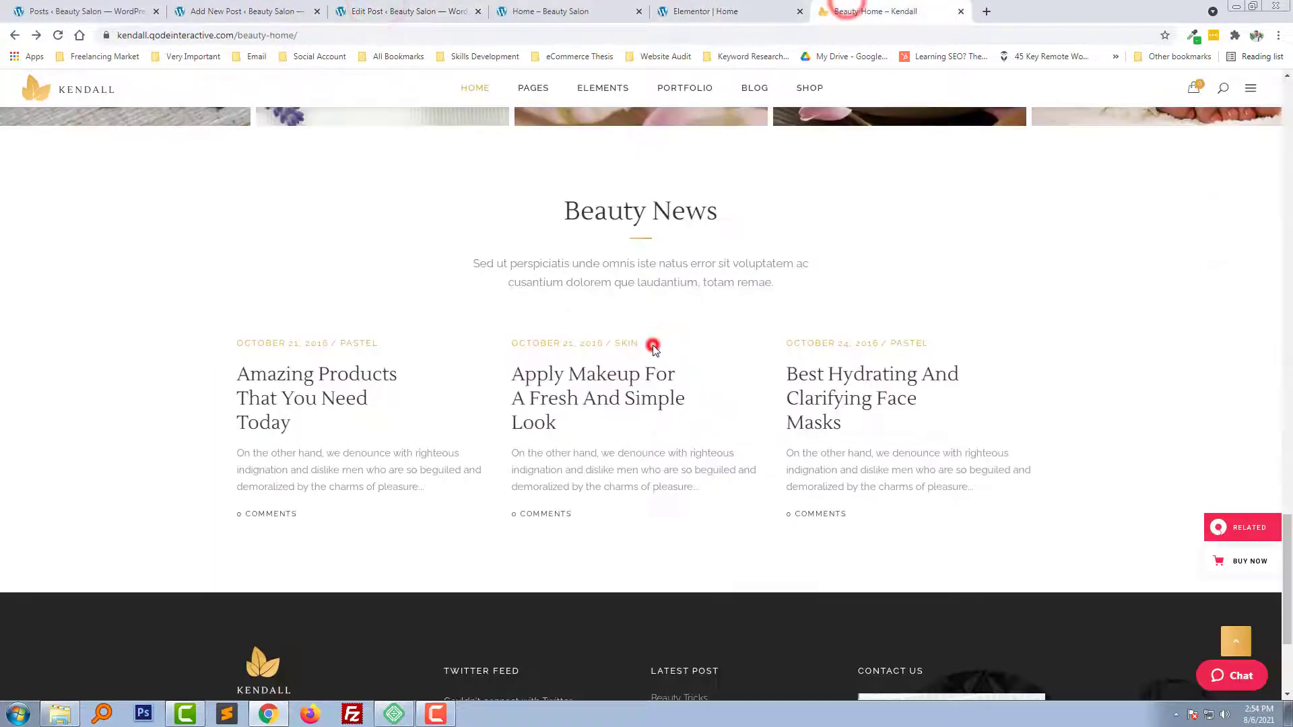
pyautogui.click(248, 11)
pyautogui.click(1130, 128)
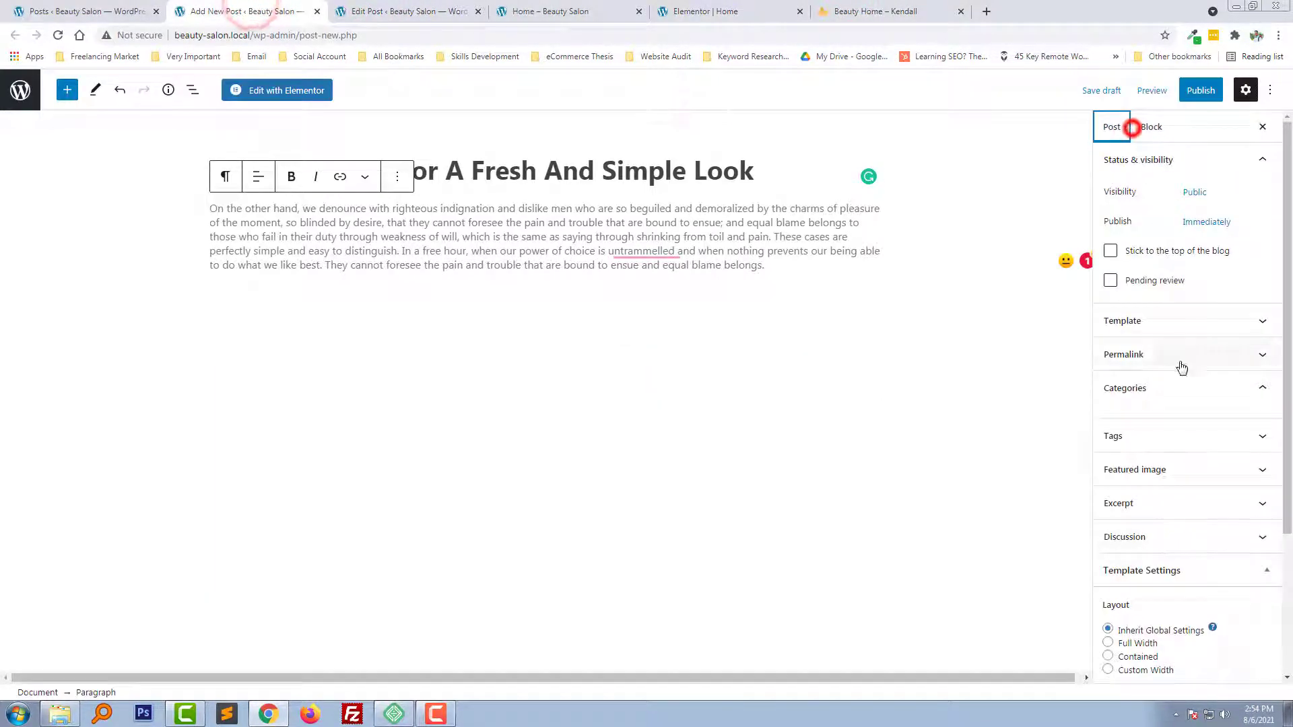
pyautogui.click(1175, 387)
pyautogui.click(1154, 460)
pyautogui.click(1169, 501)
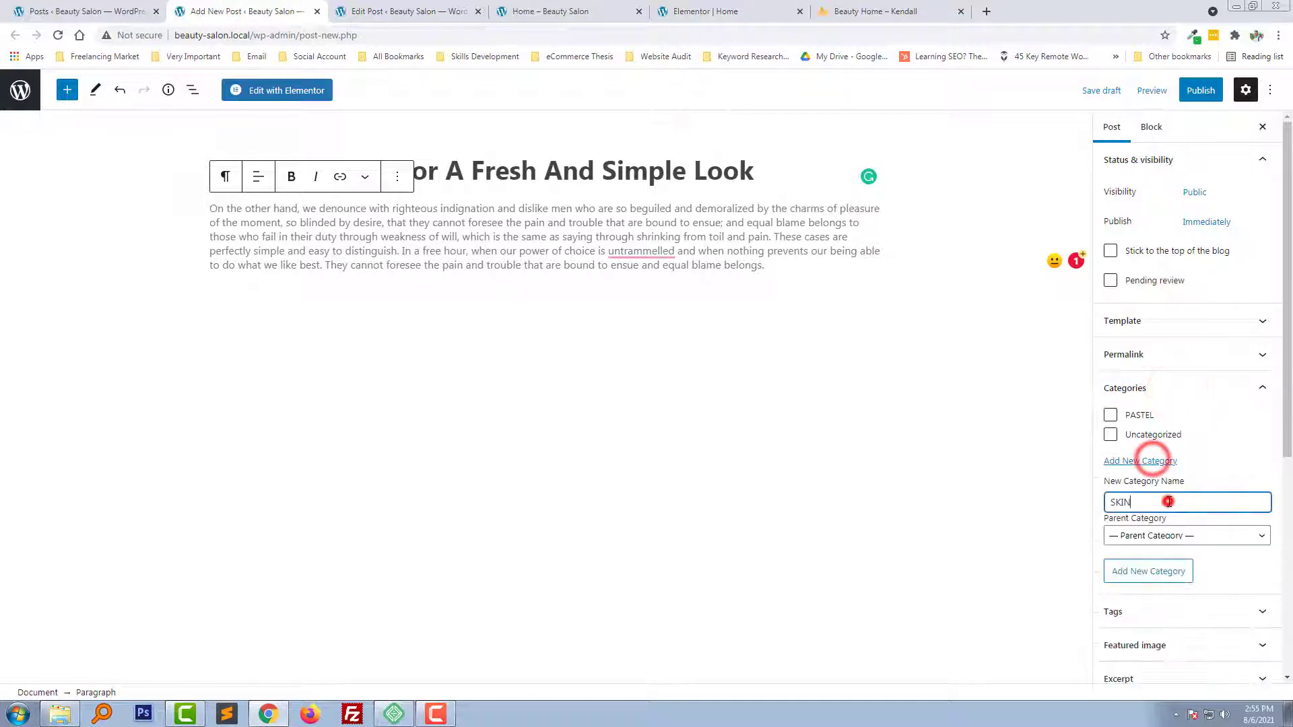
pyautogui.press('Return')
# - Copy the title of the demo's third news post and publish the Apply Makeup post
pyautogui.click(876, 11)
pyautogui.tripleClick(848, 425)
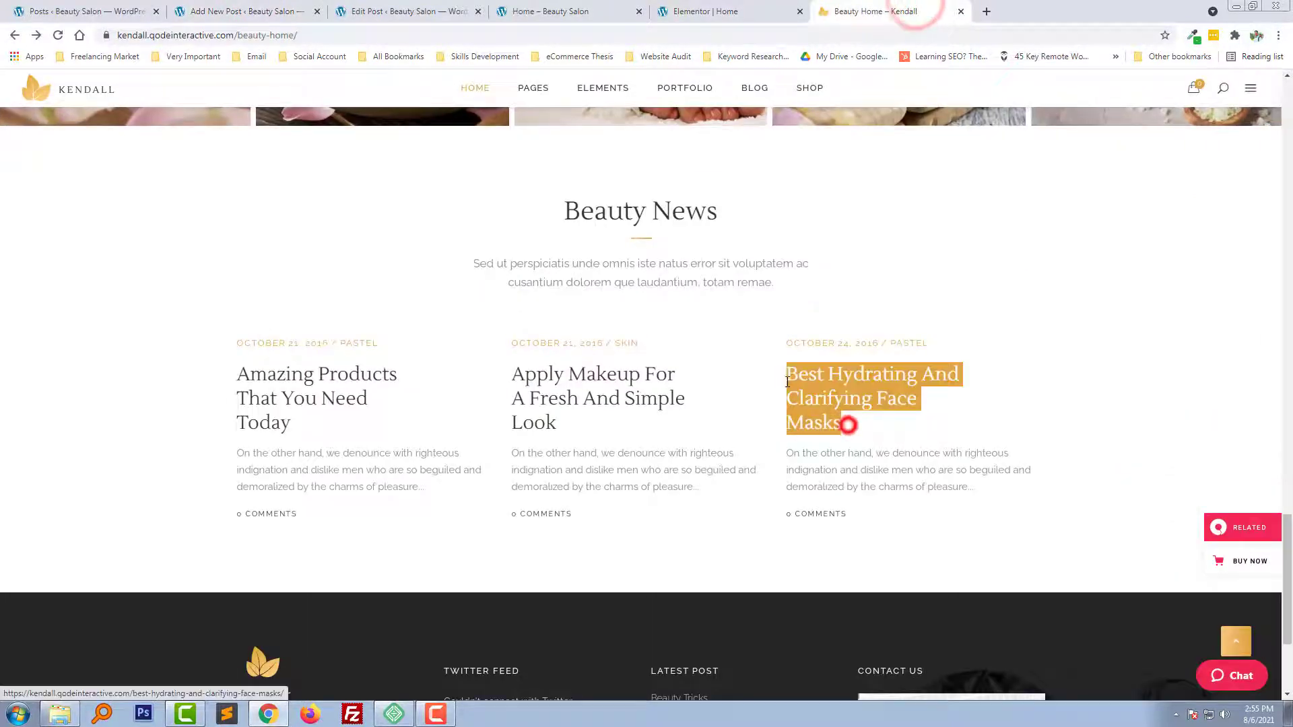
pyautogui.click(222, 11)
pyautogui.click(1202, 90)
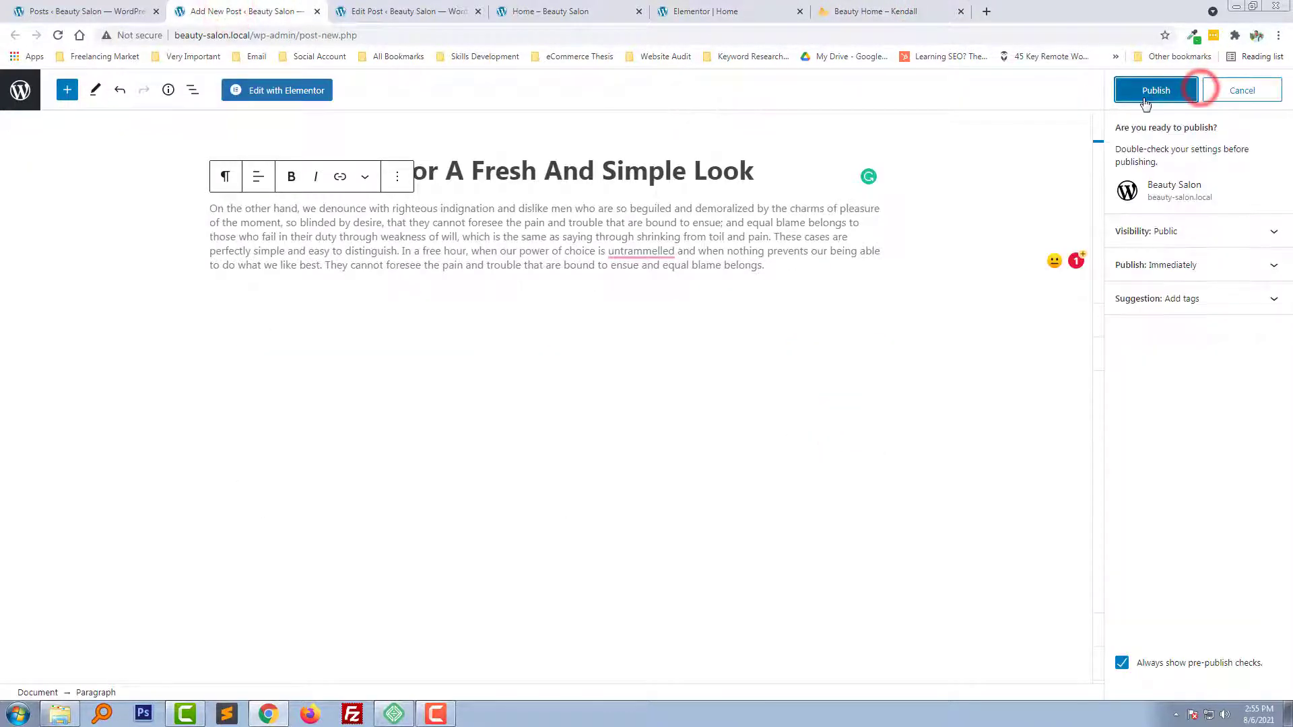
pyautogui.click(1149, 89)
# - Create another new post with the copied title "Best Hydrating And Clarifying Face Masks"
pyautogui.click(96, 8)
pyautogui.click(188, 114)
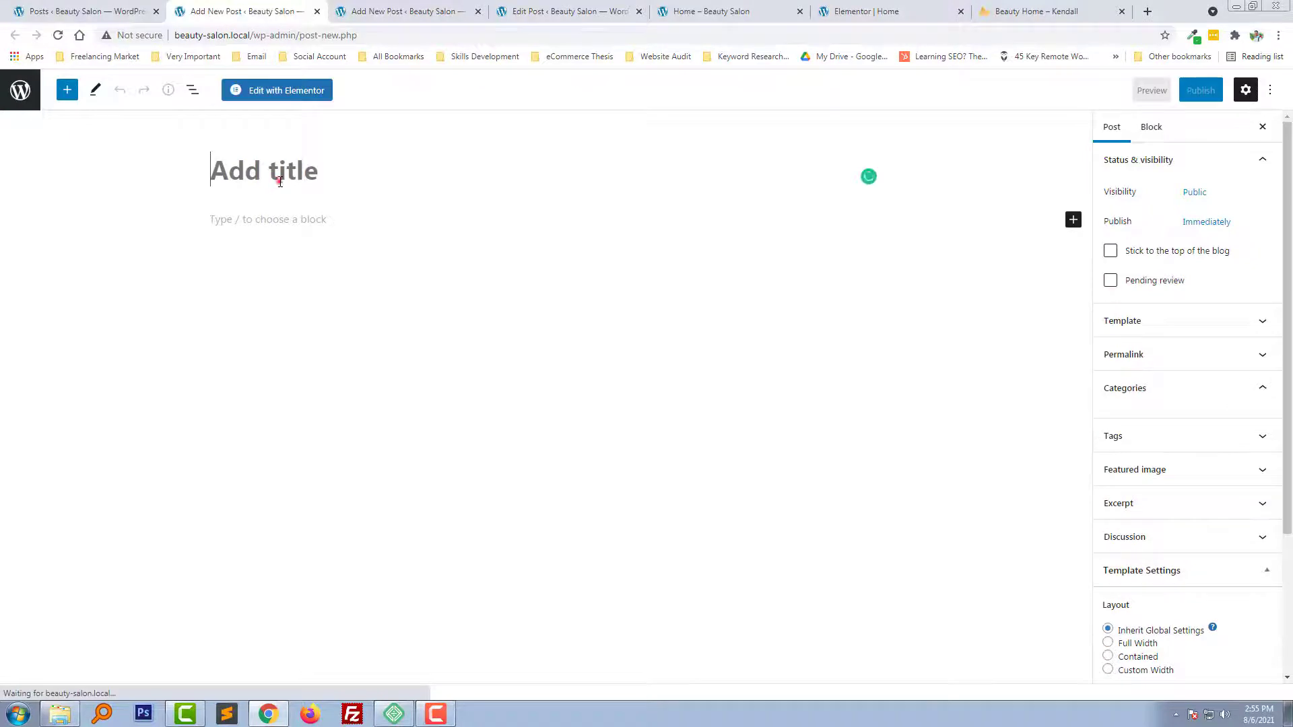
pyautogui.click(278, 180)
pyautogui.hotkey('ctrl', 'v')
# - Fill the Face Masks post's body with the same paragraph, copied from the Apply Makeup post
pyautogui.click(377, 11)
pyautogui.hotkey('ctrl', 'a')
pyautogui.click(195, 11)
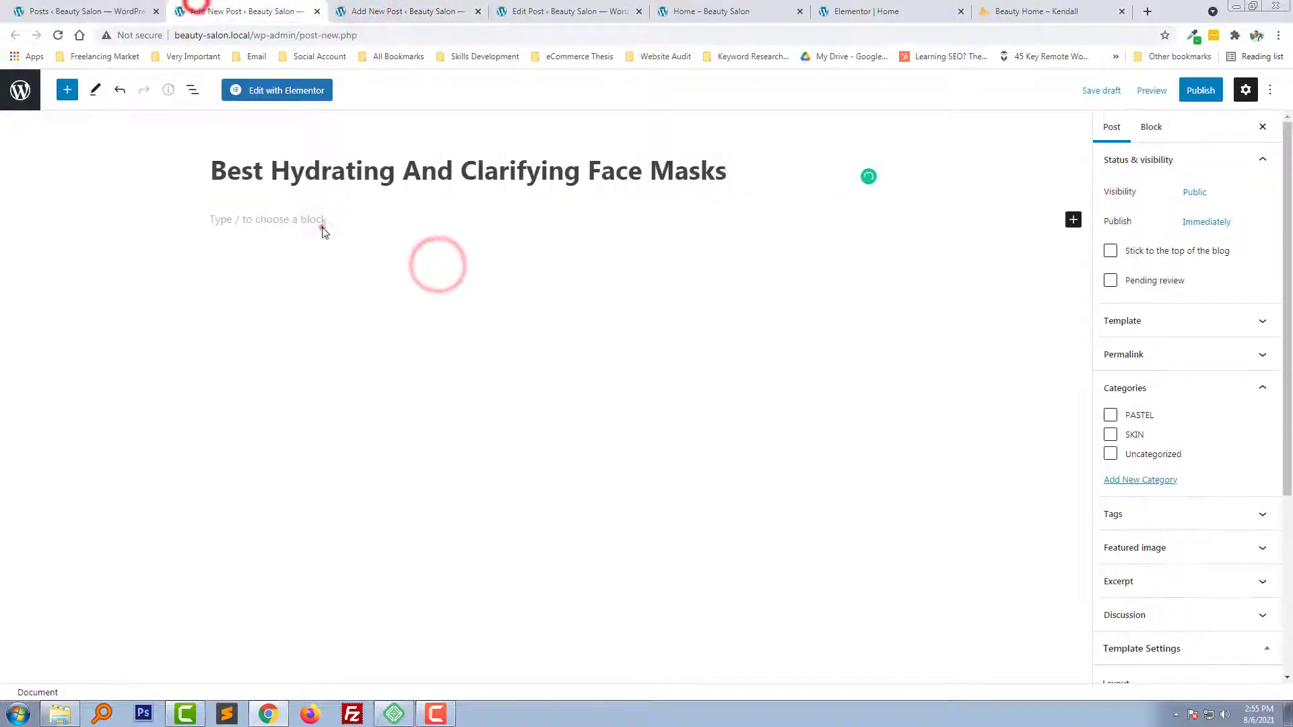
pyautogui.click(322, 229)
pyautogui.hotkey('ctrl', 'v')
pyautogui.click(220, 211)
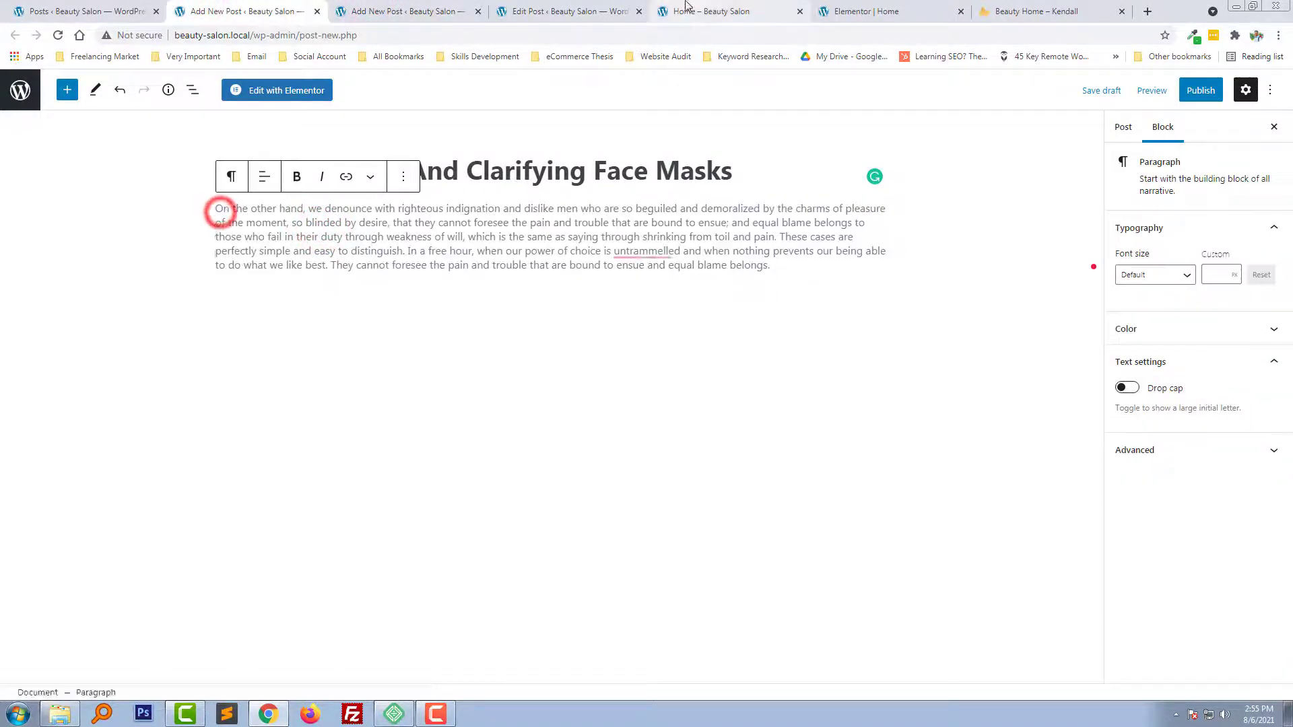
# - Check the third post's category on the demo, assign PASTEL to the Face Masks post and publish it
pyautogui.click(687, 10)
pyautogui.click(879, 9)
pyautogui.click(1010, 10)
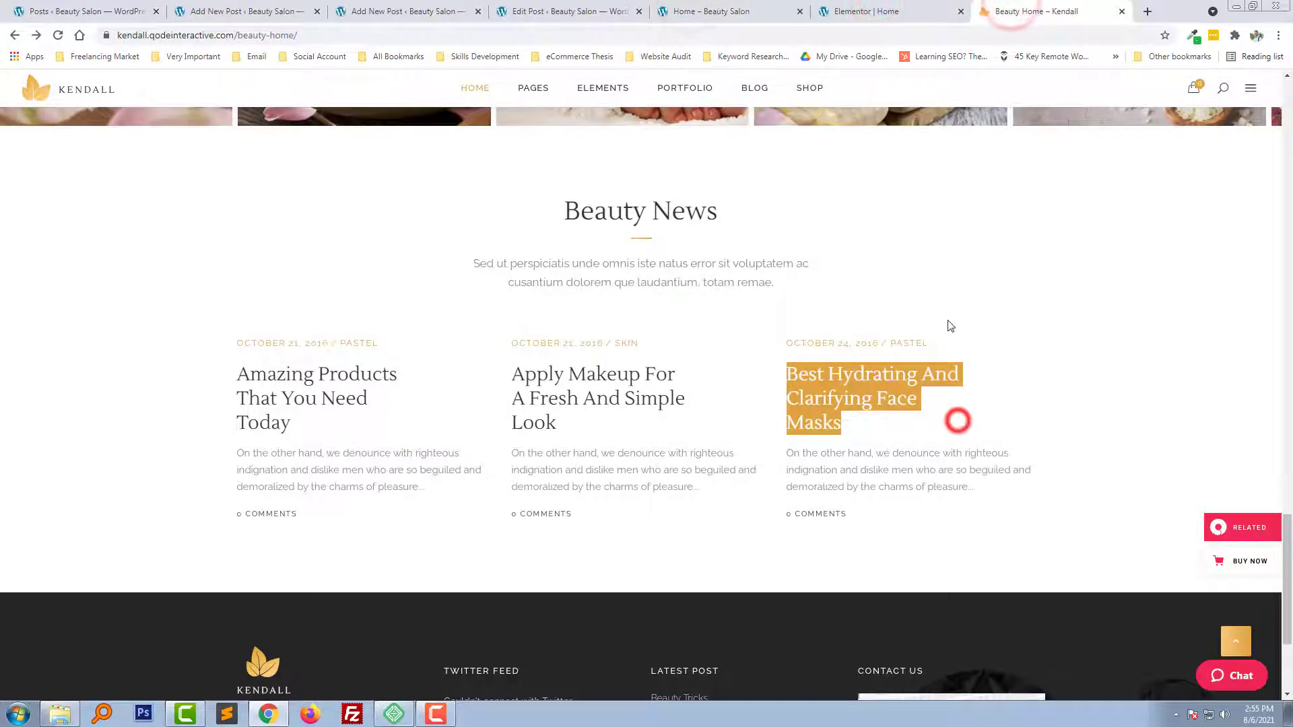
pyautogui.click(204, 8)
pyautogui.click(1124, 127)
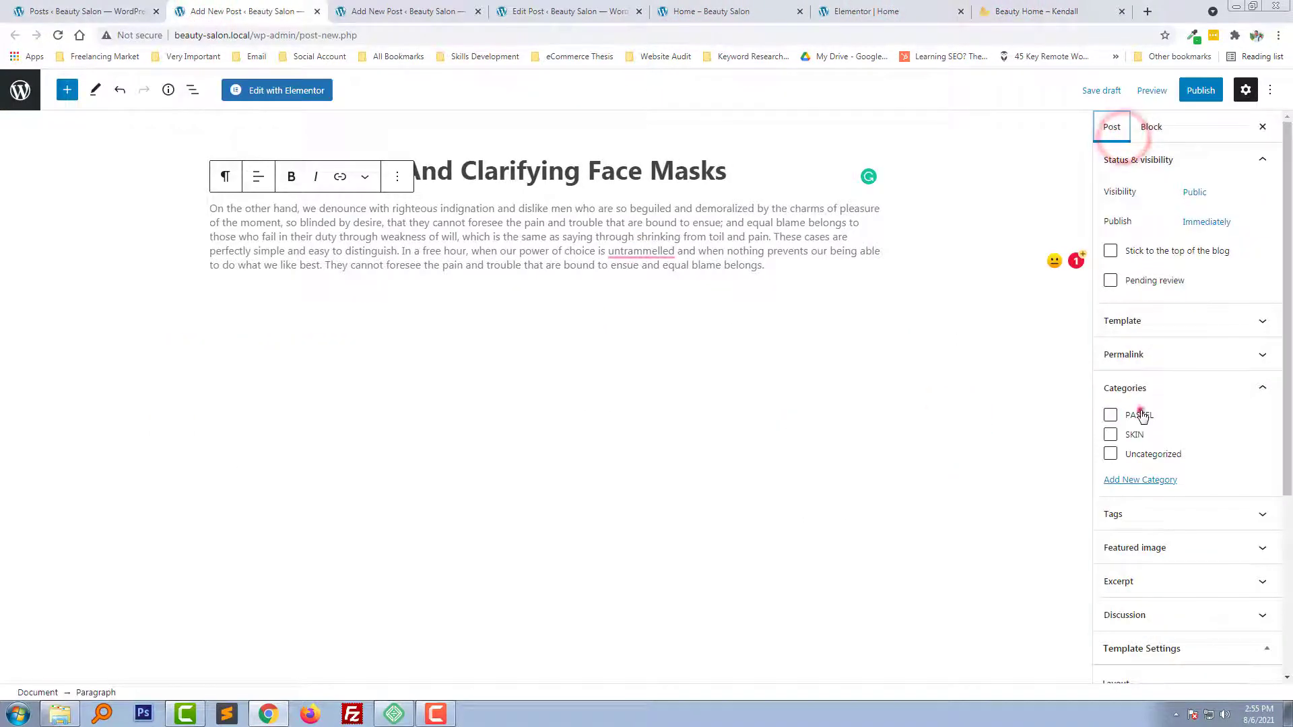
pyautogui.click(1201, 92)
pyautogui.click(1156, 89)
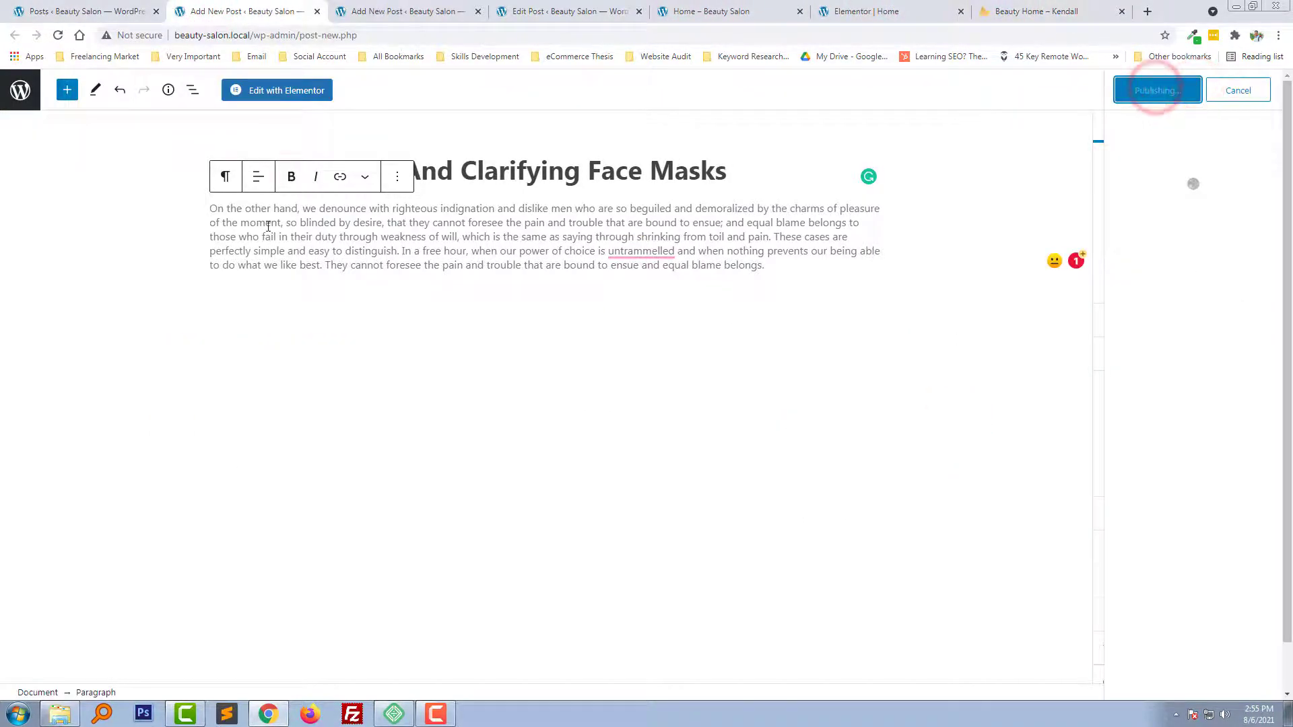
# - Return to the Home page's Elementor editor and reload it
pyautogui.click(690, 12)
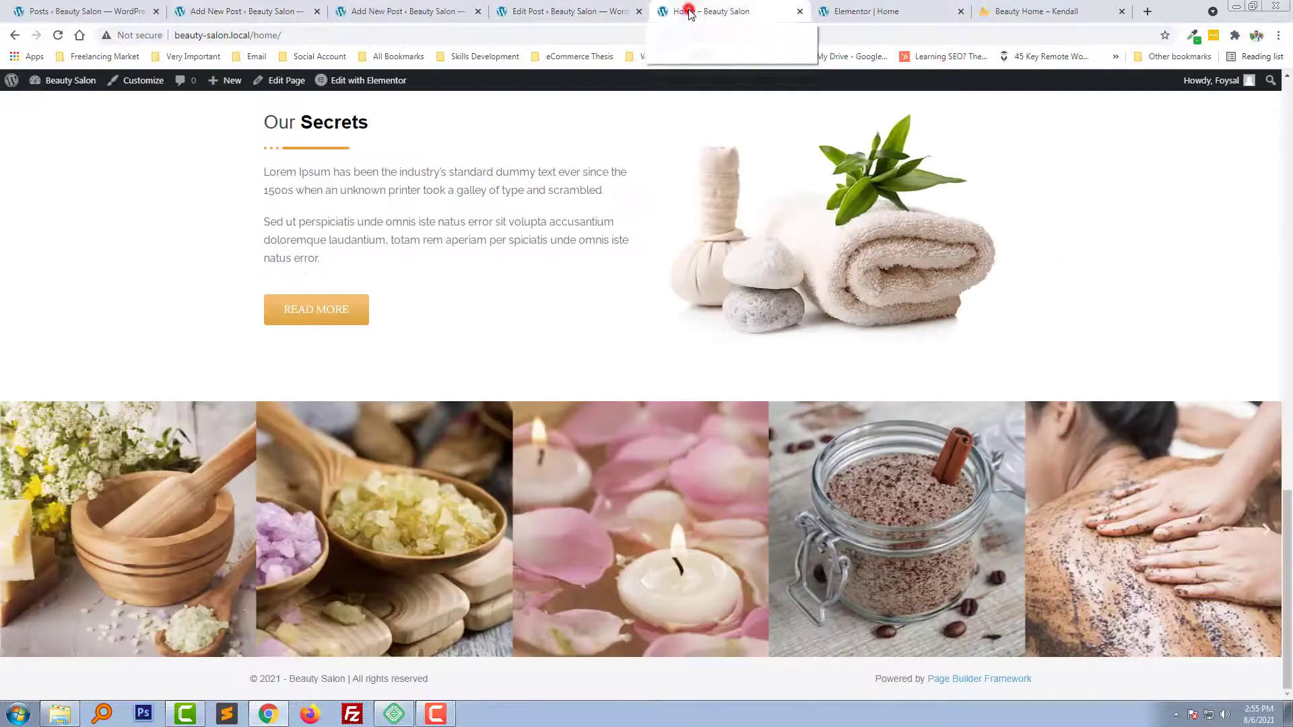
pyautogui.click(828, 11)
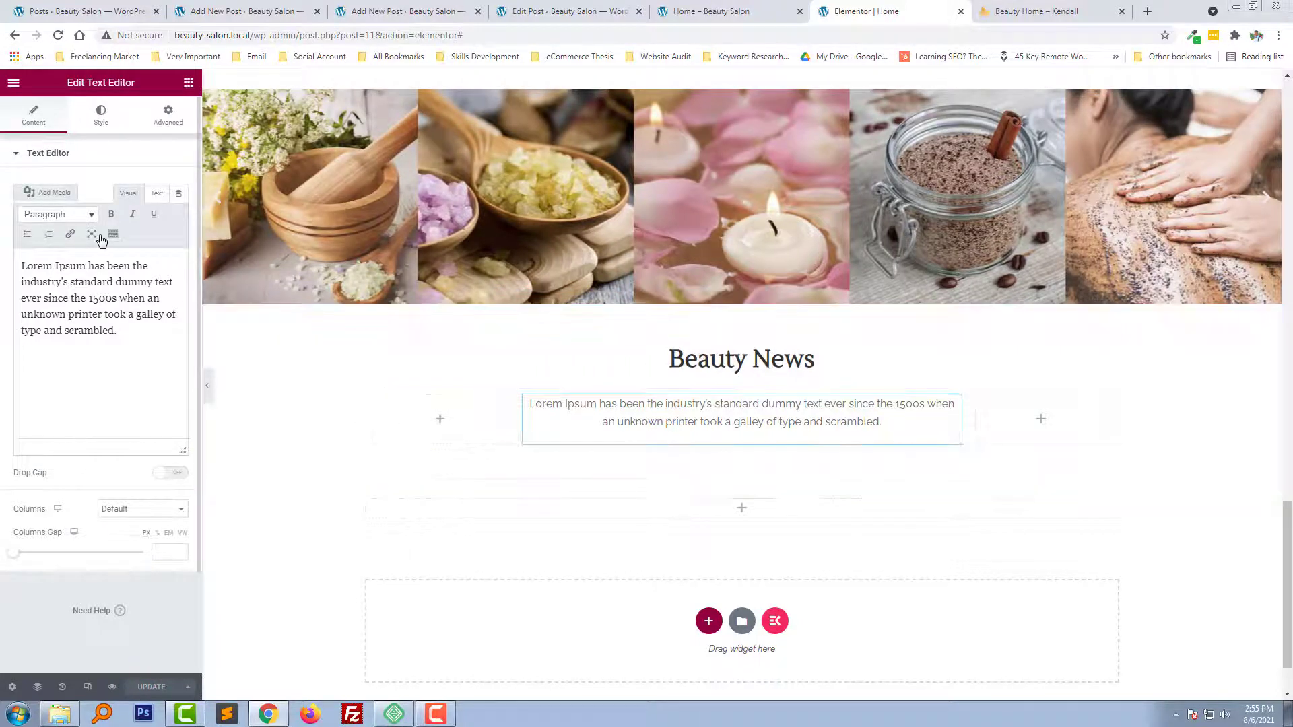
pyautogui.click(60, 35)
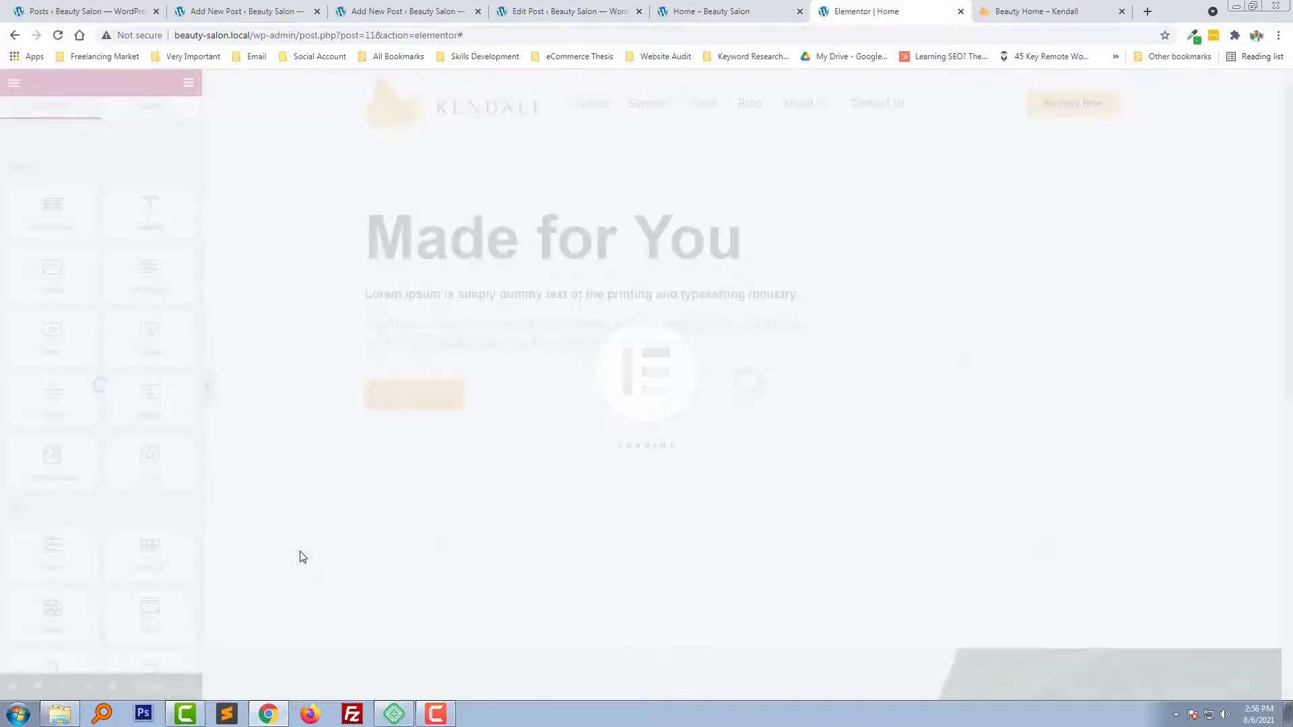
# - Search the widgets for "blog" and place a Blog Posts widget in the empty row below the Beauty News intro text
pyautogui.scroll(-5, 547, 483)
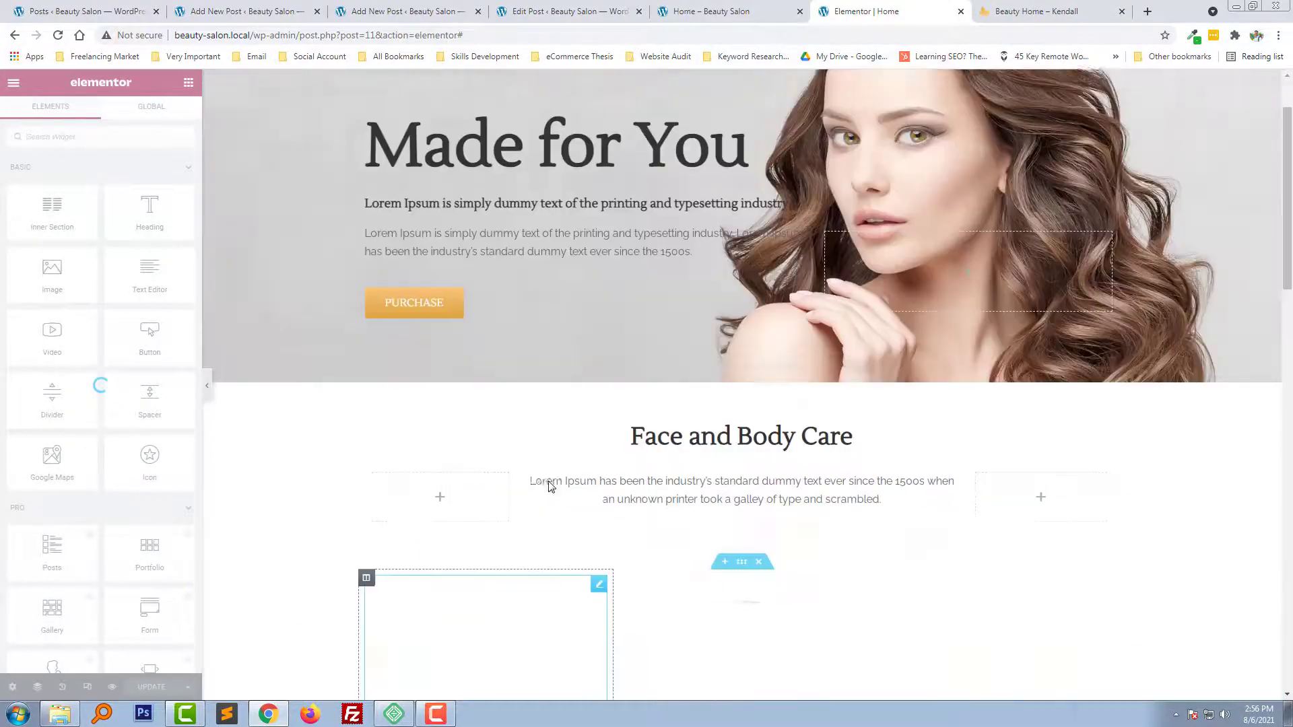
pyautogui.scroll(-7, 548, 485)
pyautogui.scroll(-10, 548, 487)
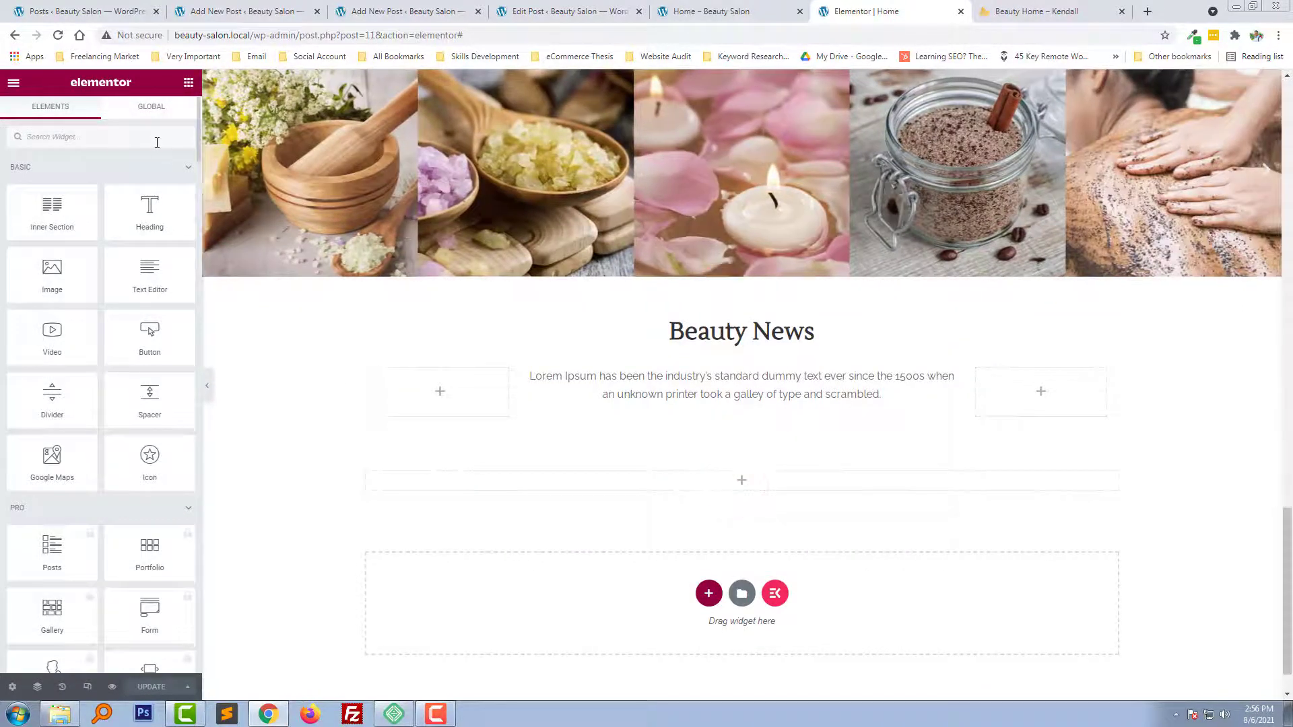
pyautogui.write('blog')
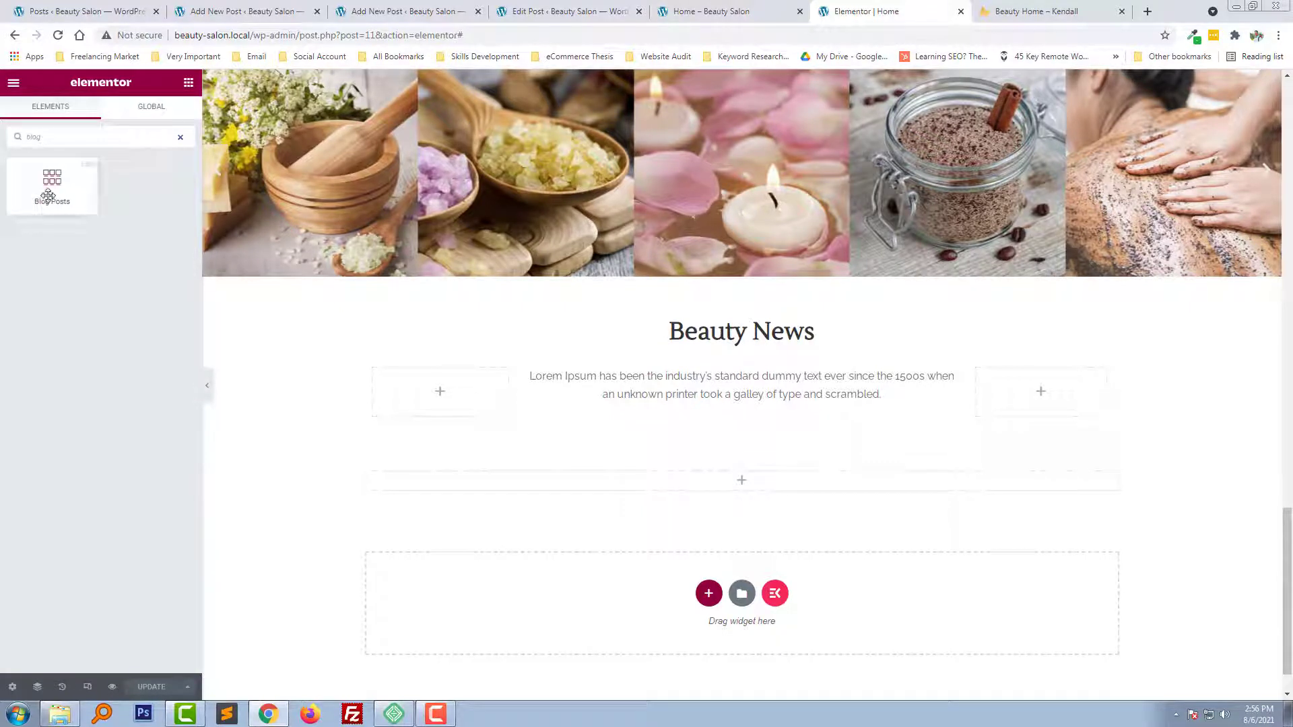
pyautogui.moveTo(62, 180); pyautogui.dragTo(755, 476)
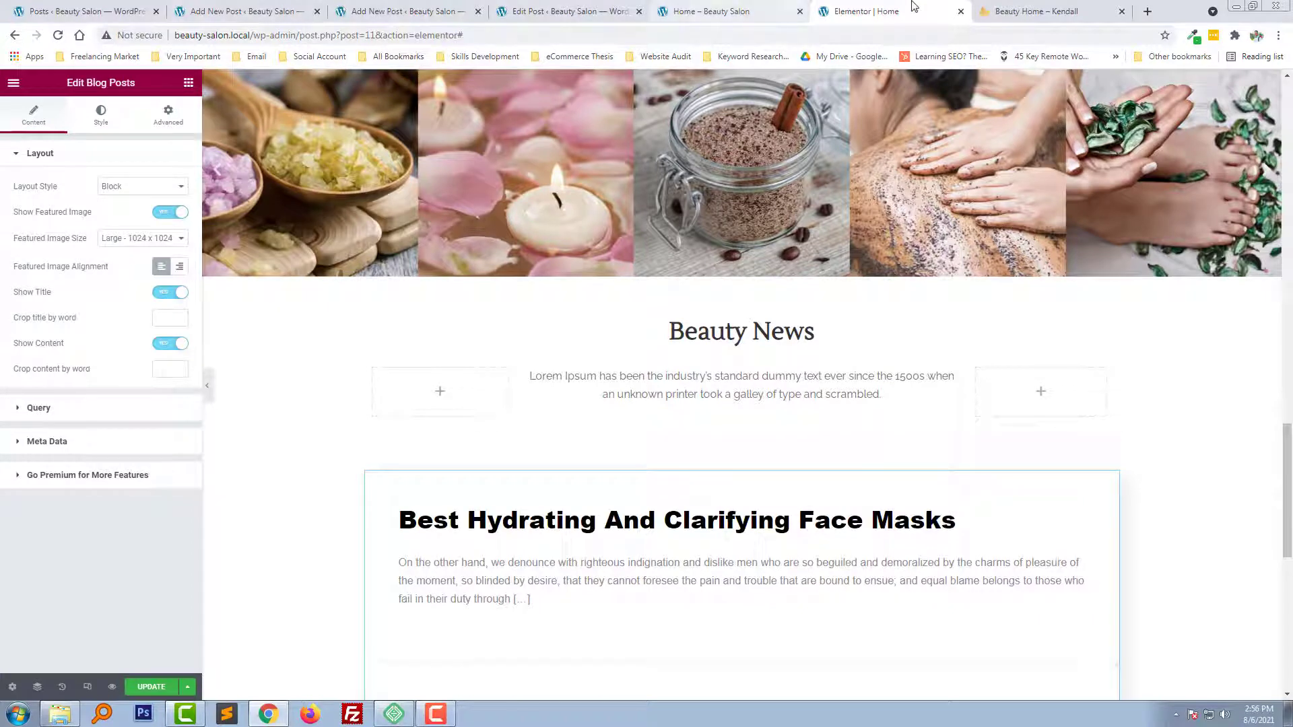
# - Check the demo's news layout and give the Blog Posts wrapper a classic background color of #FFFFFF
pyautogui.click(1005, 6)
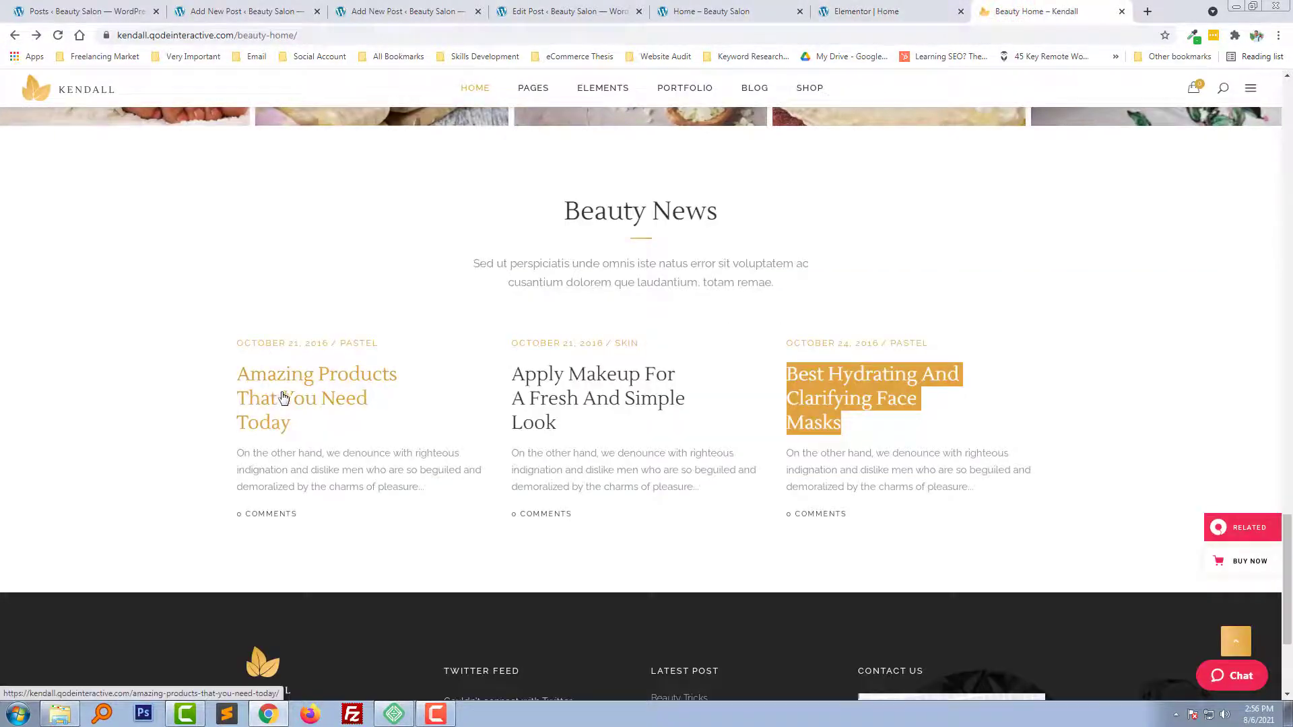
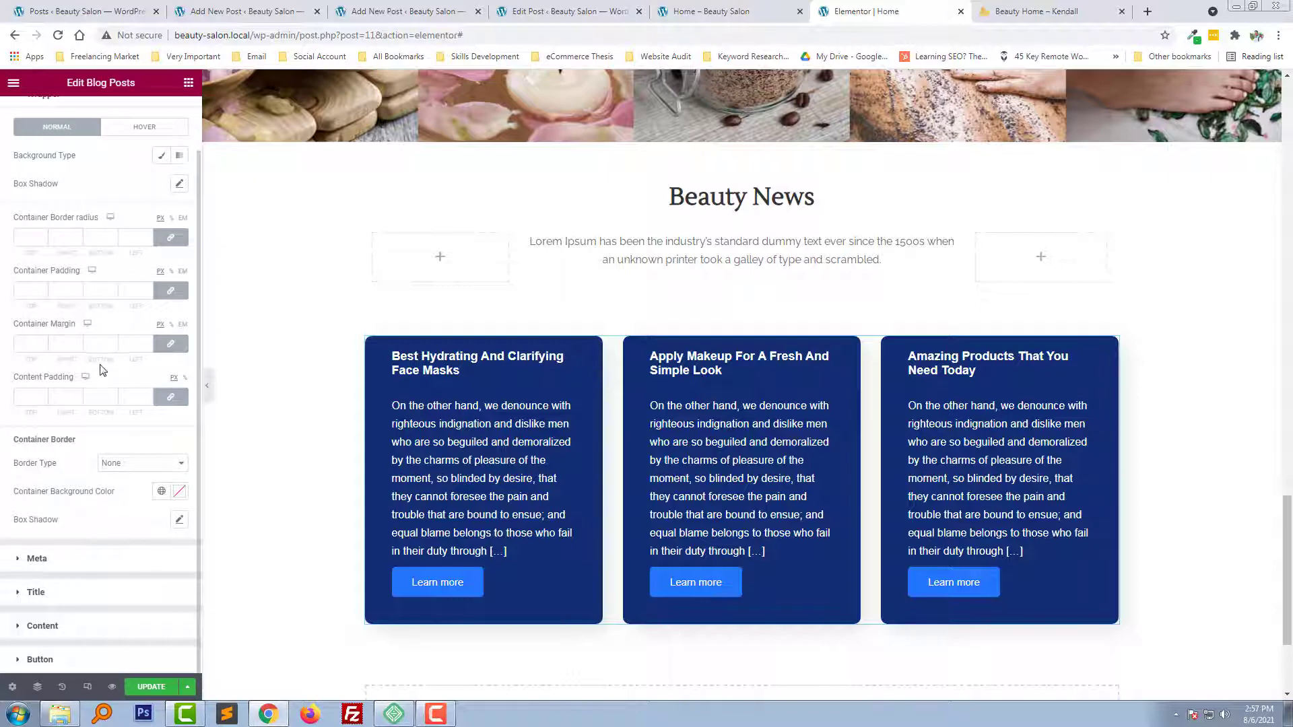
pyautogui.click(163, 155)
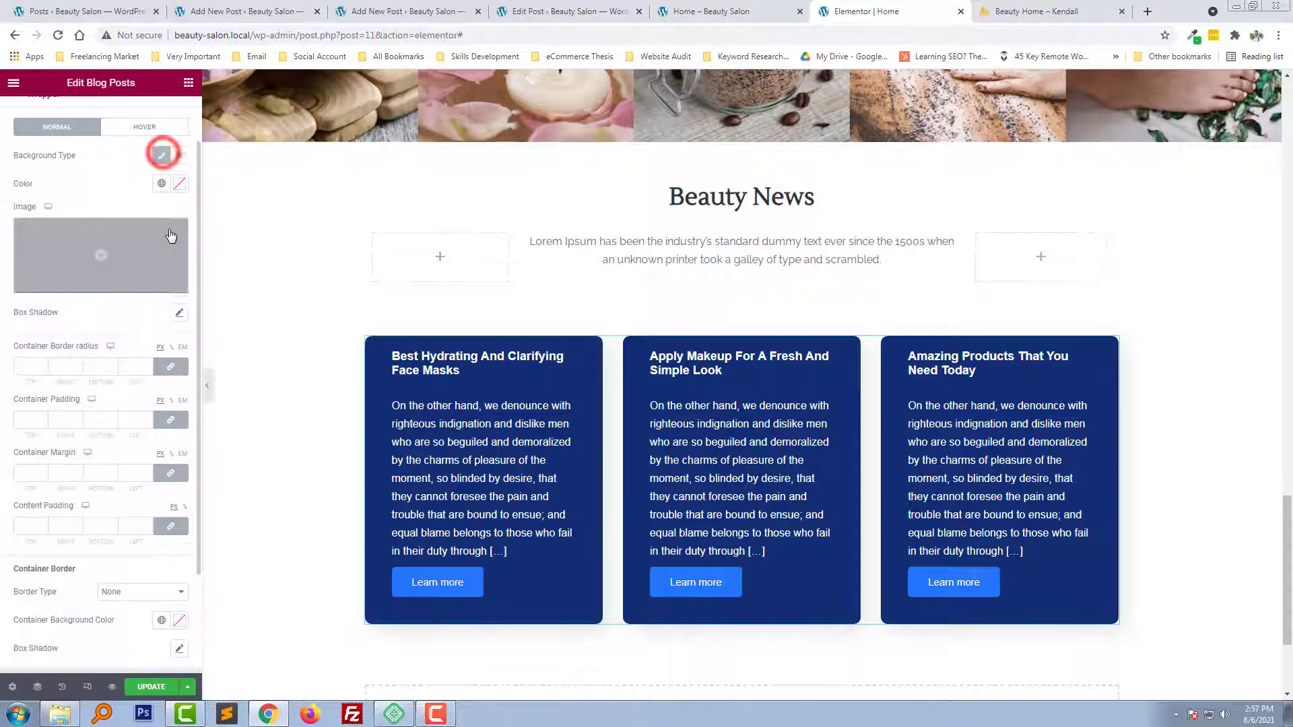
pyautogui.click(178, 184)
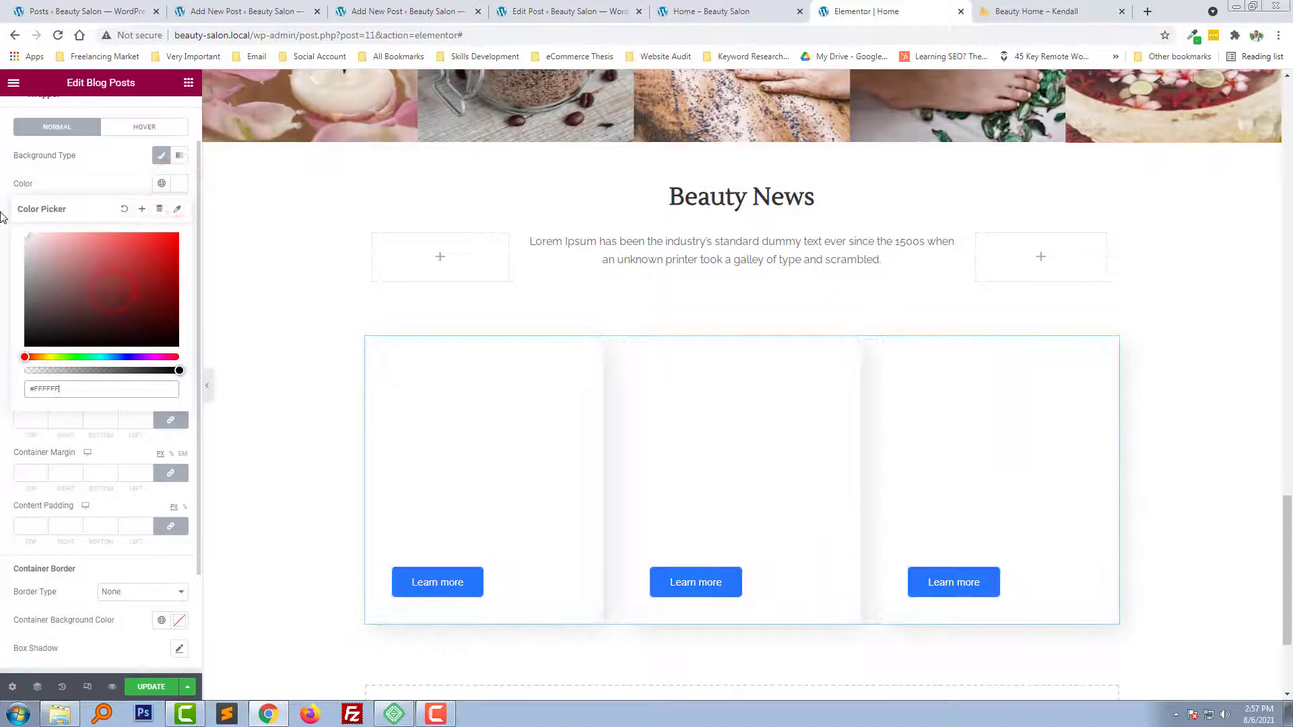
# - Copy the Beauty News heading's text color and apply it to the Blog Posts titles as their normal color
pyautogui.click(174, 184)
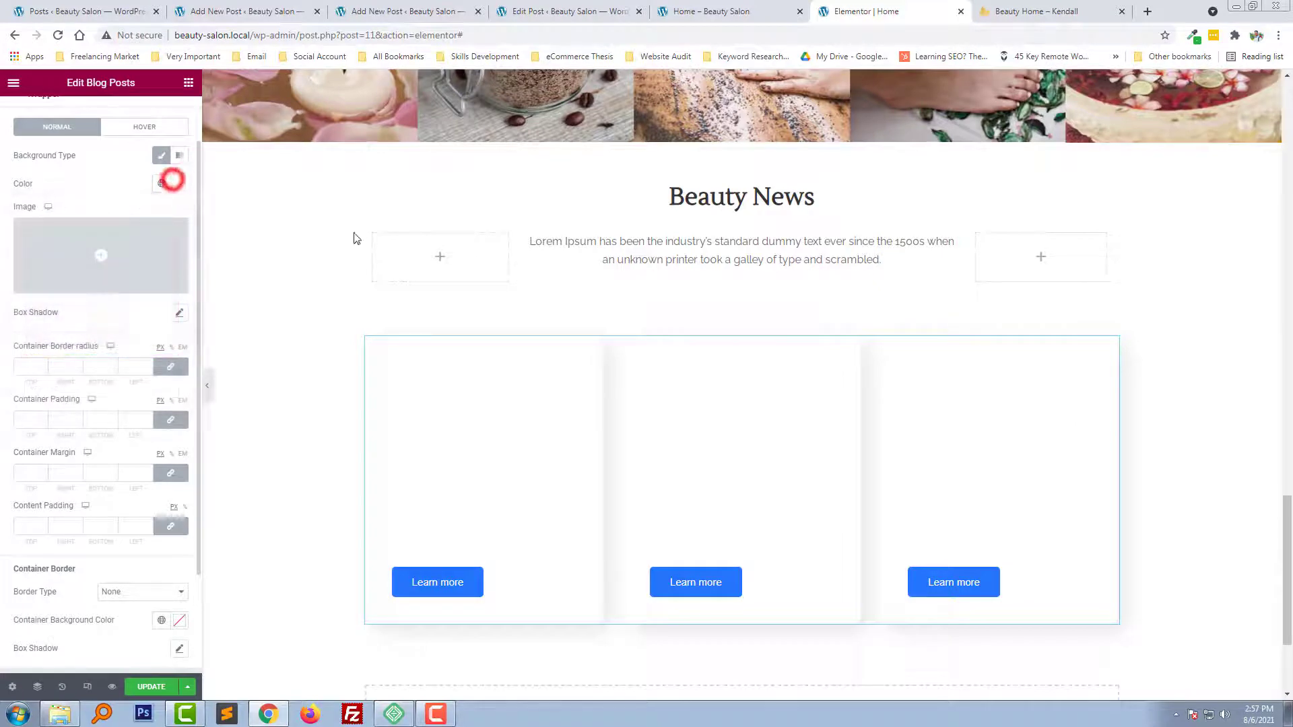
pyautogui.click(747, 196)
pyautogui.click(101, 113)
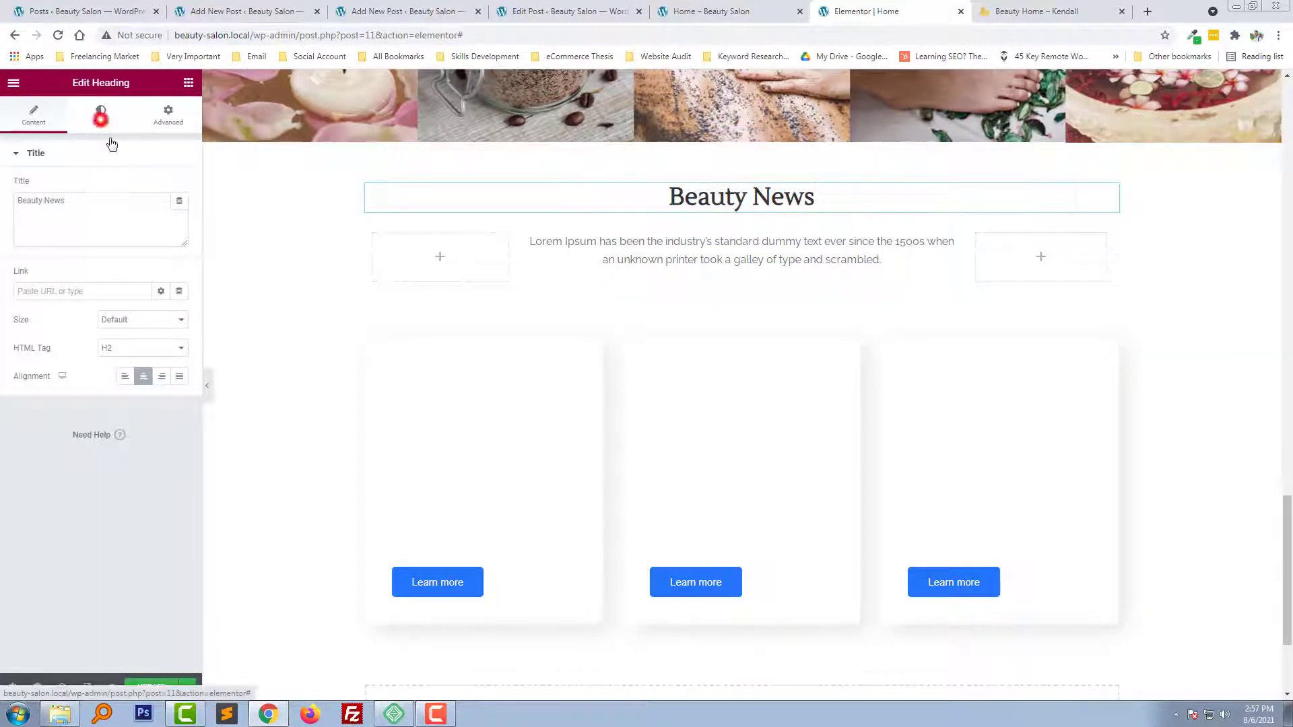
pyautogui.click(179, 186)
pyautogui.click(178, 185)
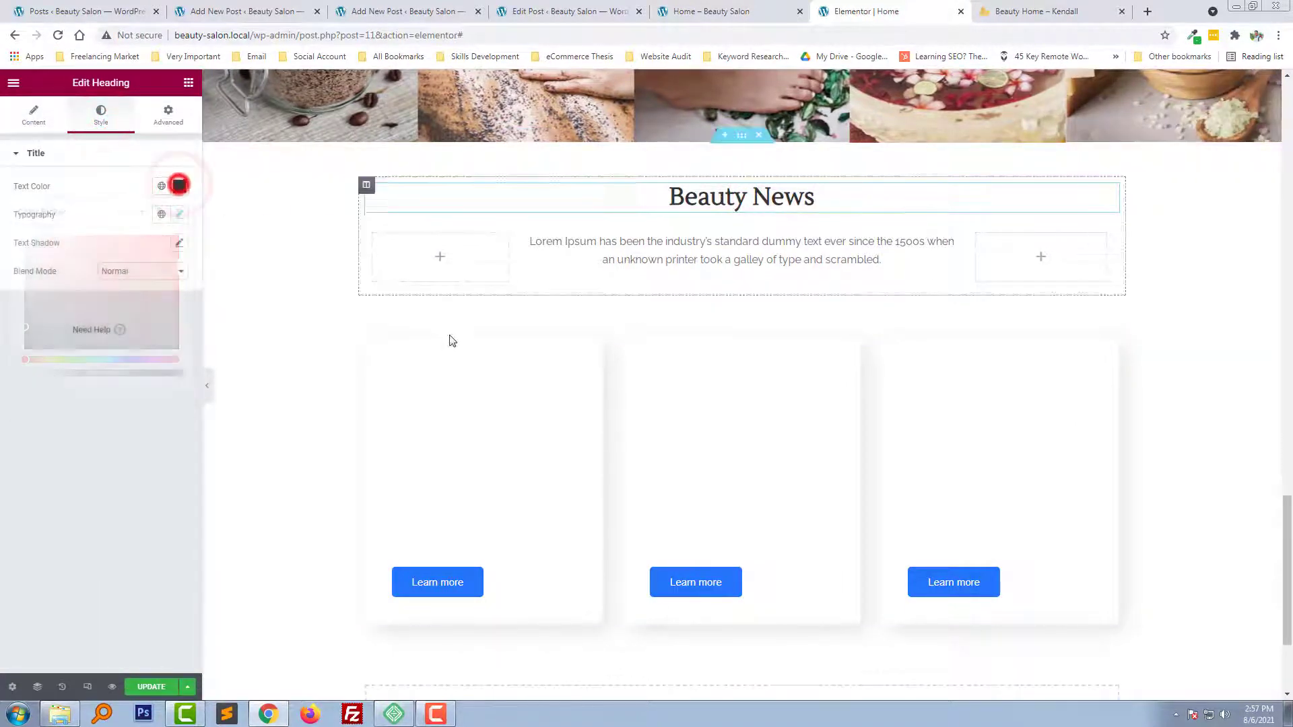
pyautogui.click(549, 357)
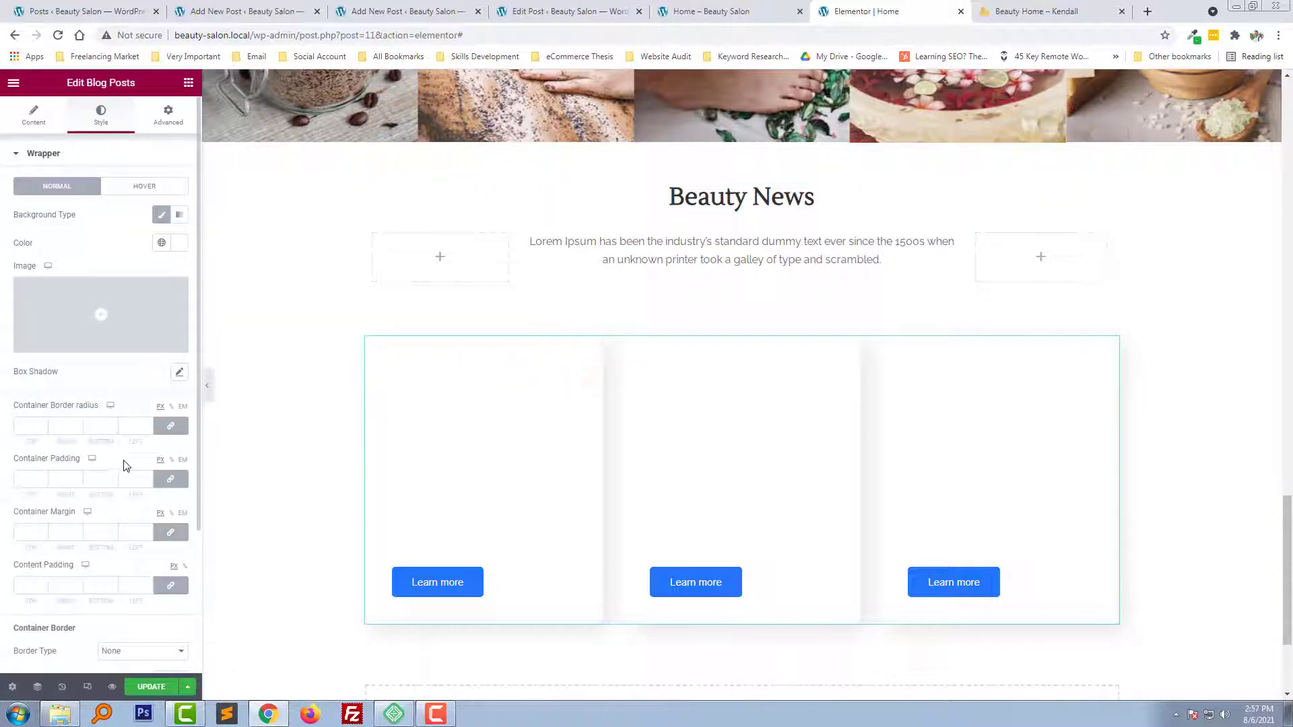
pyautogui.scroll(-3, 125, 468)
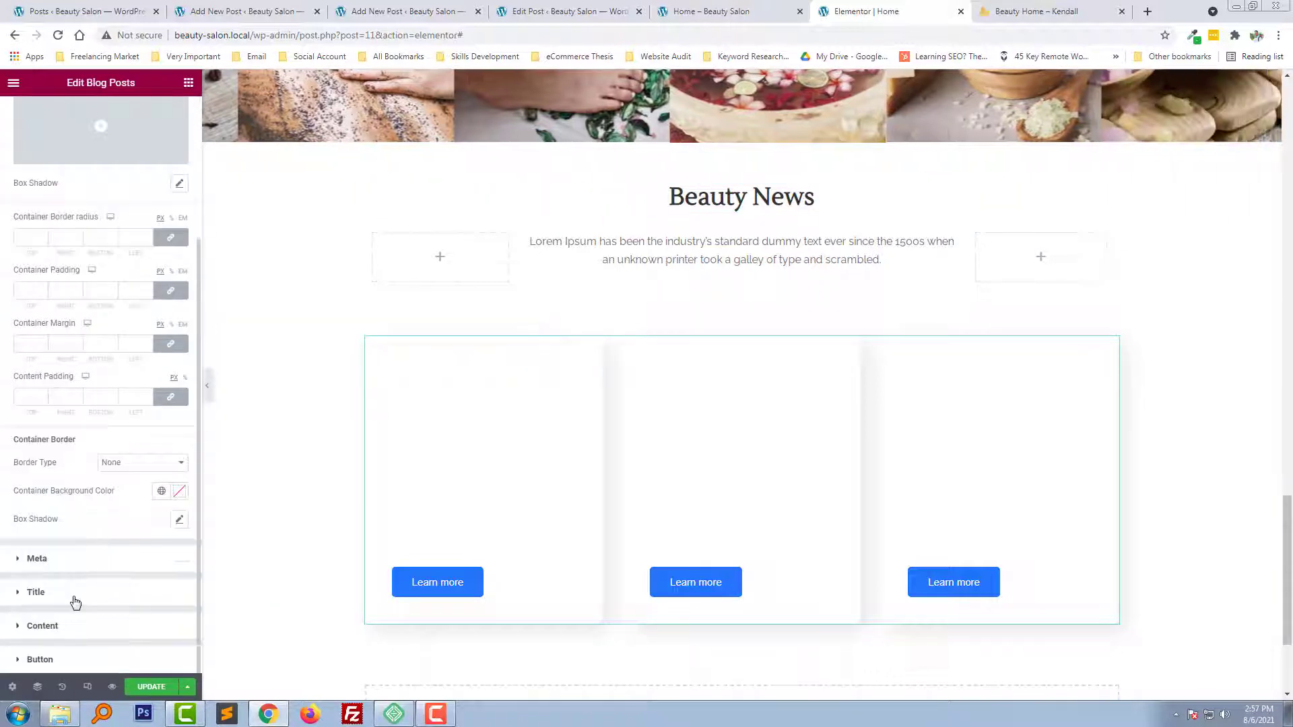
pyautogui.click(73, 596)
pyautogui.click(179, 312)
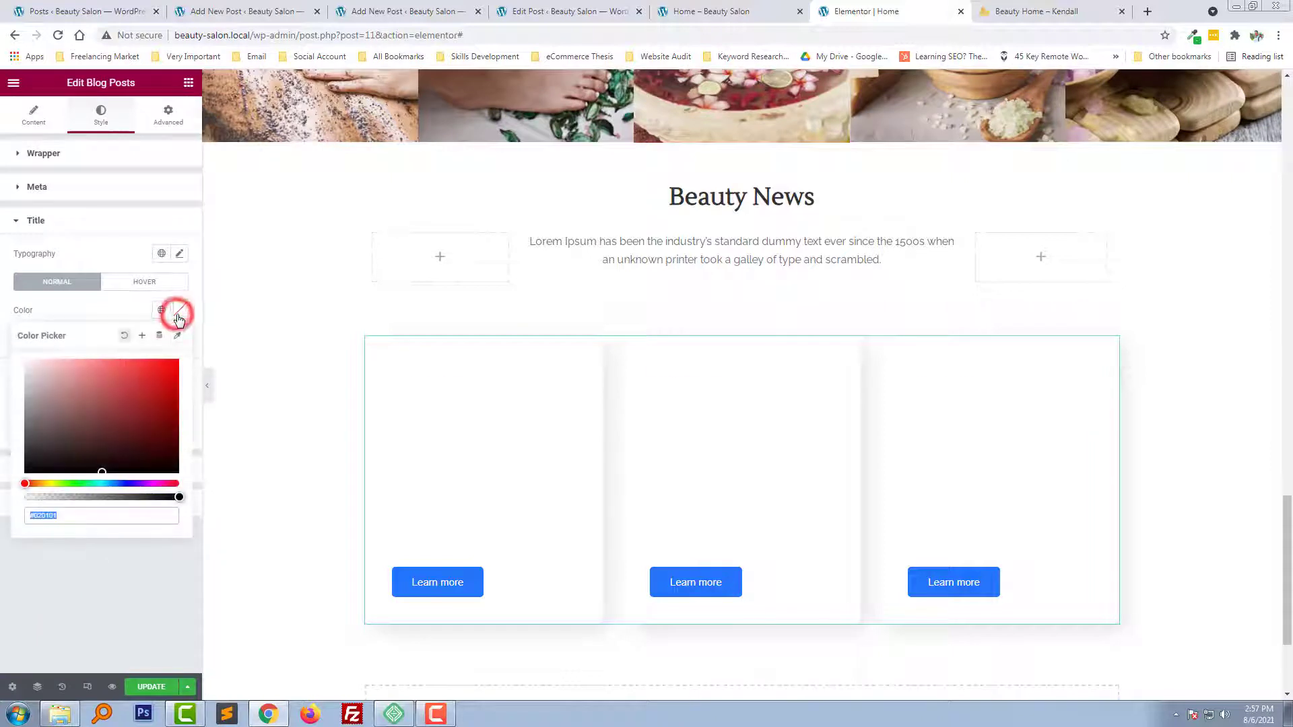
pyautogui.click(178, 314)
# - Copy the Beauty News intro text's color and set the Blog Posts content color to #626262
pyautogui.click(627, 230)
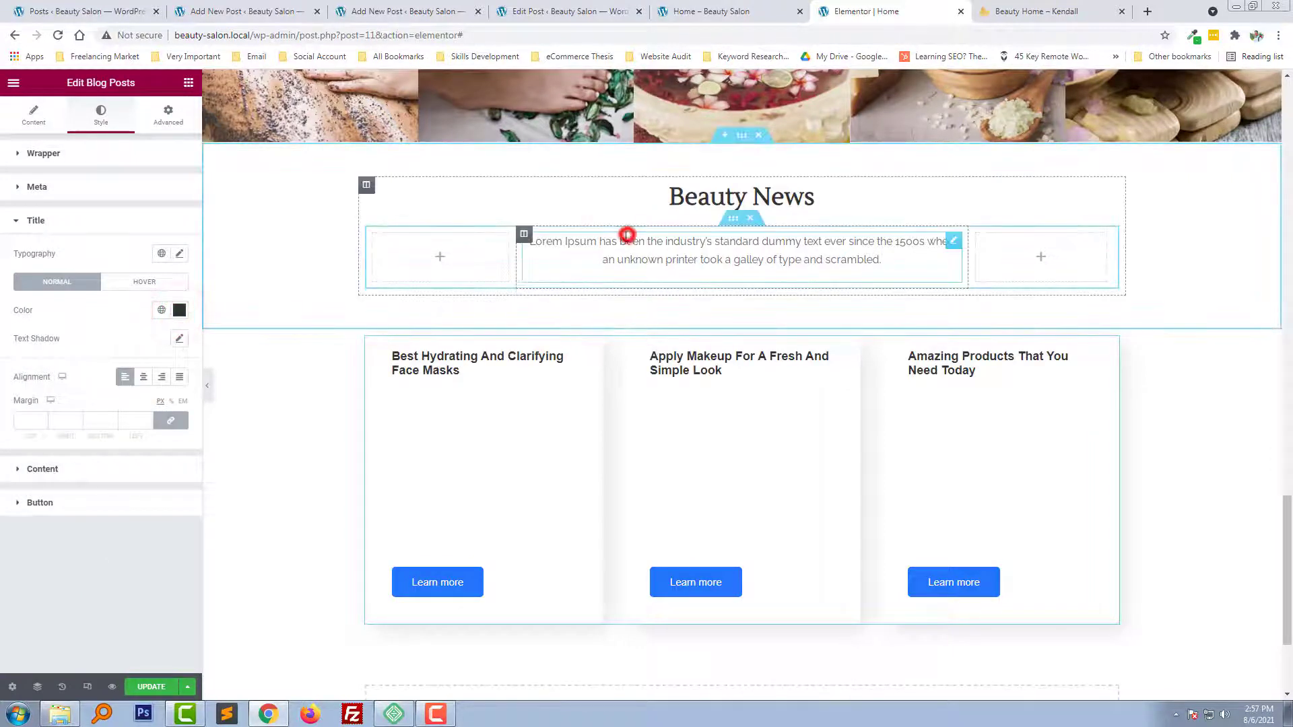
pyautogui.click(101, 115)
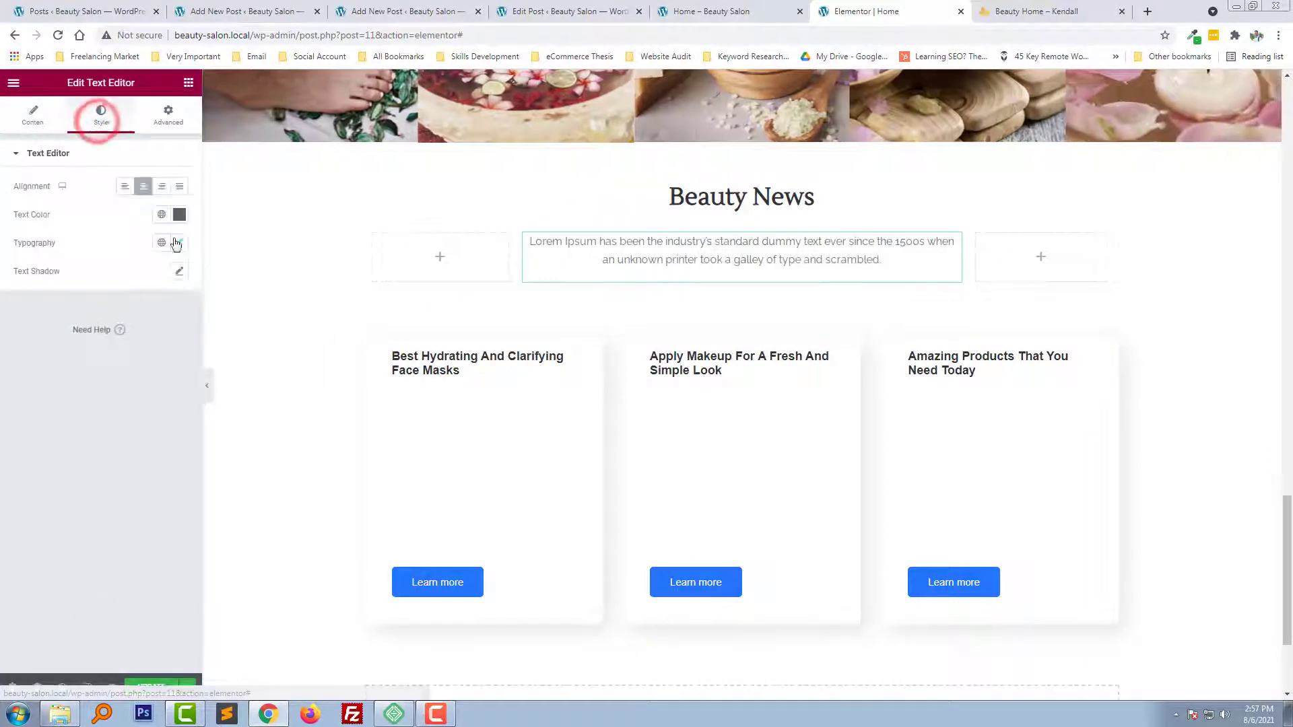
pyautogui.click(177, 215)
pyautogui.click(178, 215)
pyautogui.click(474, 446)
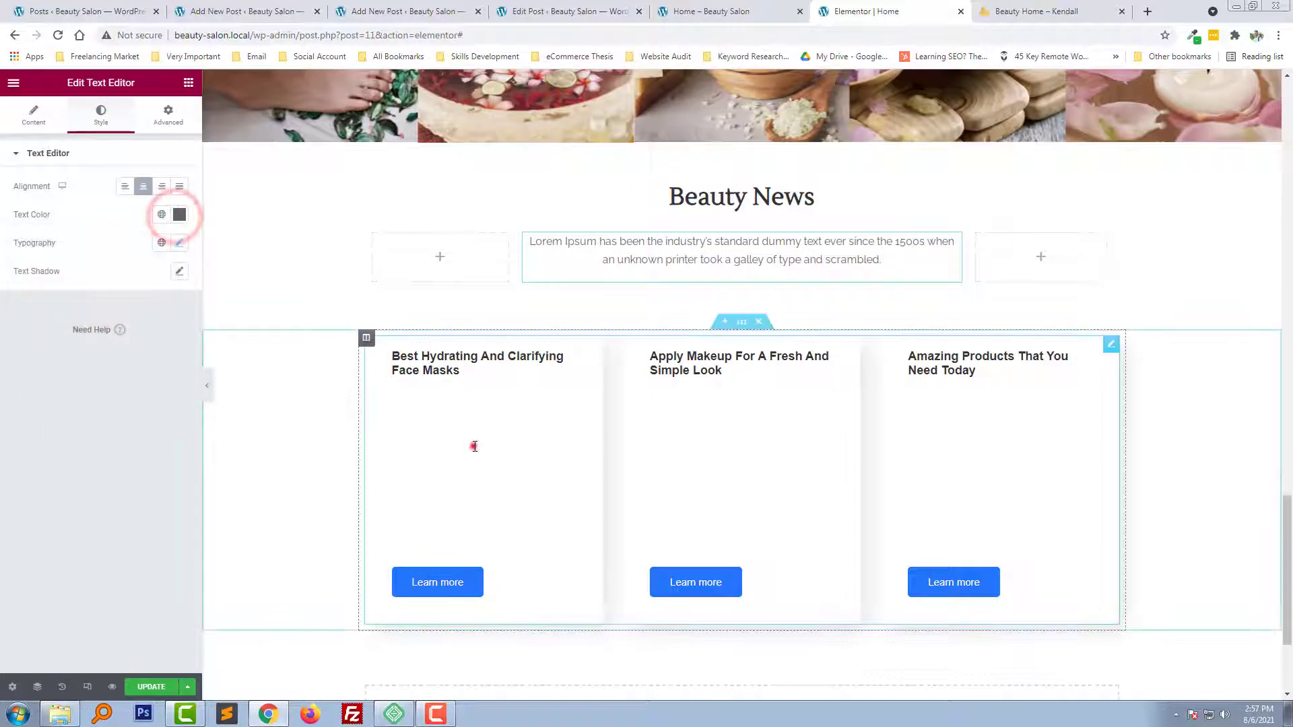
pyautogui.scroll(-3, 95, 519)
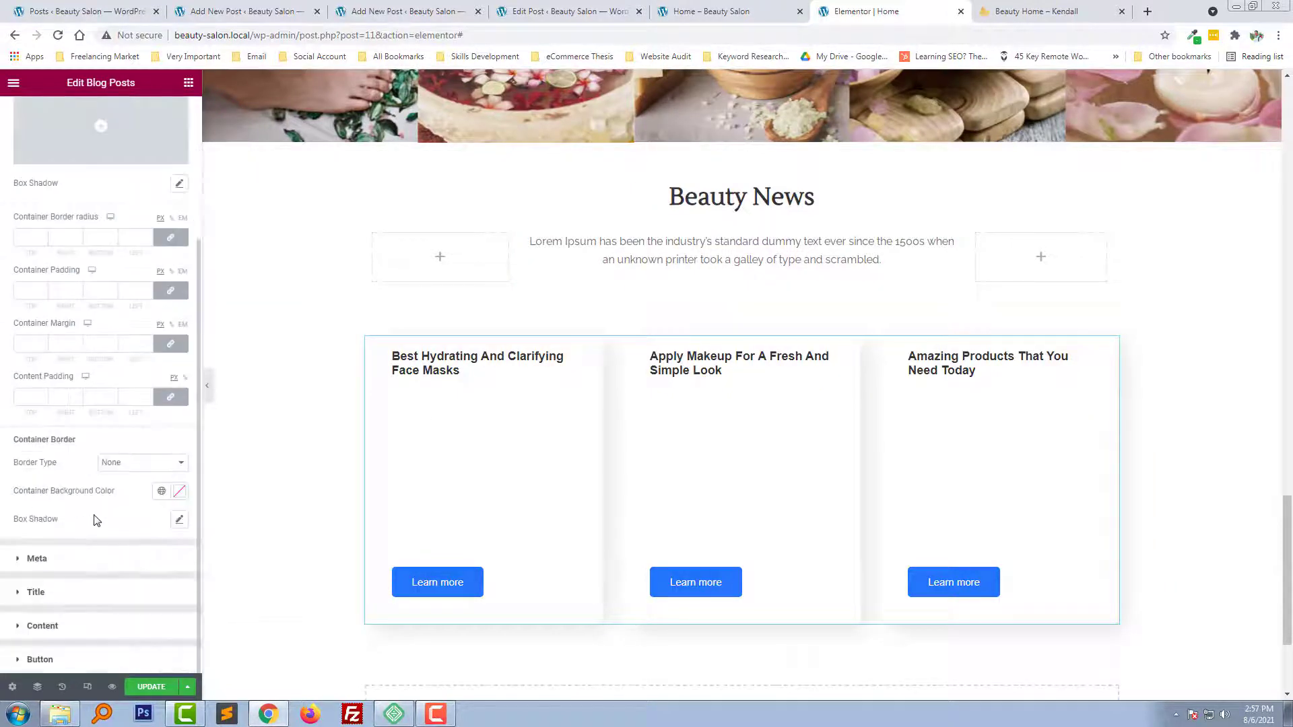
pyautogui.click(81, 614)
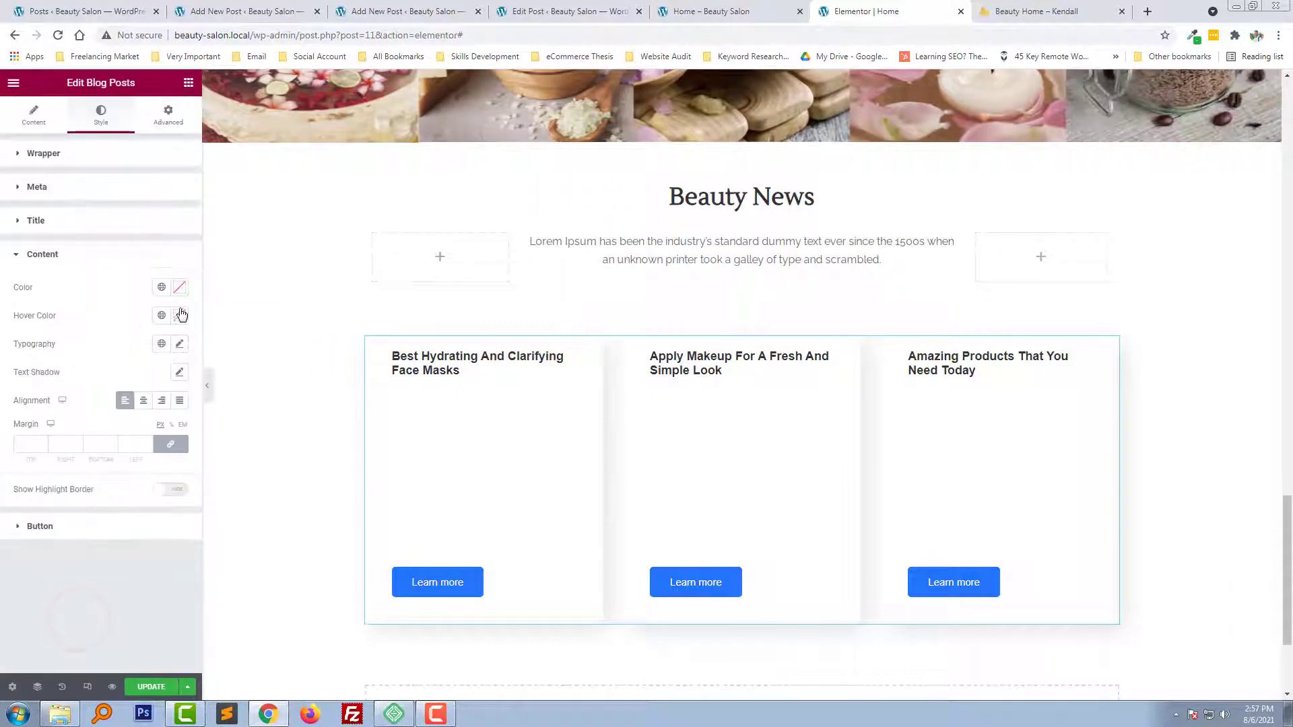
pyautogui.click(179, 288)
pyautogui.click(27, 418)
pyautogui.click(179, 287)
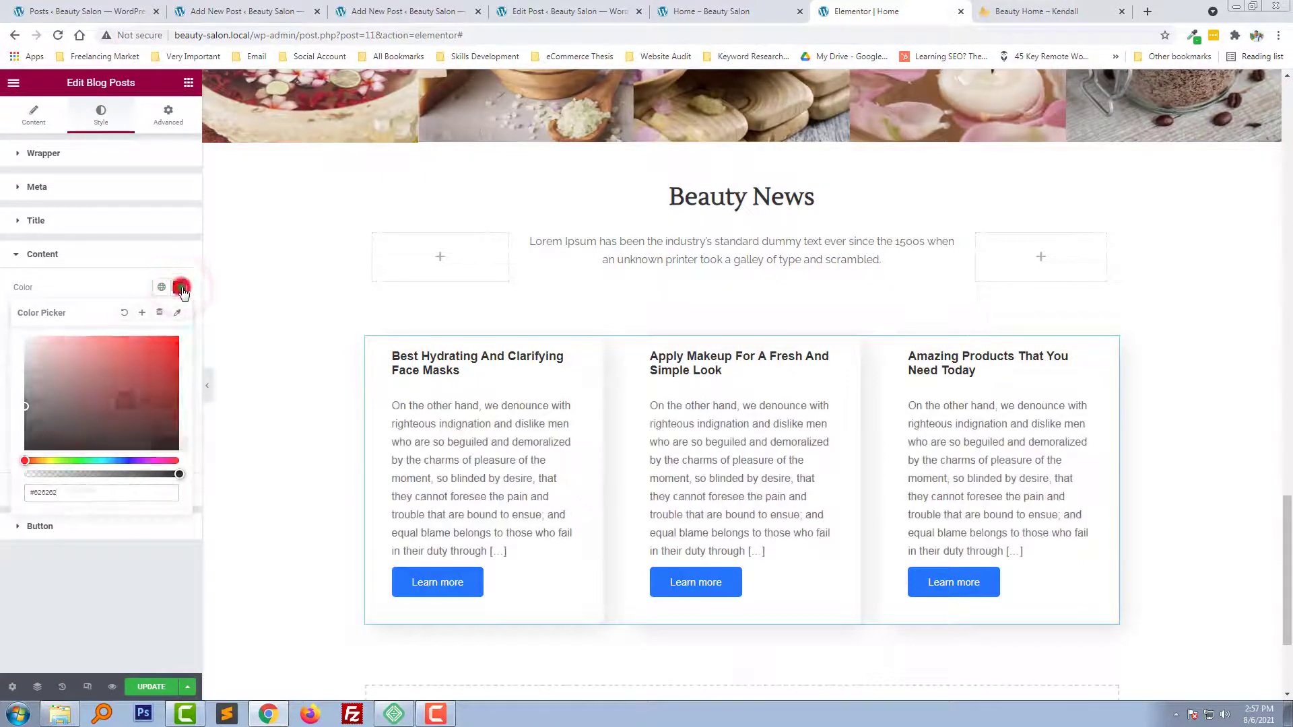
# - Check the demo's news layout and copy the second gradient color, #DEA43E, from the Home page's READ MORE button
pyautogui.click(1033, 8)
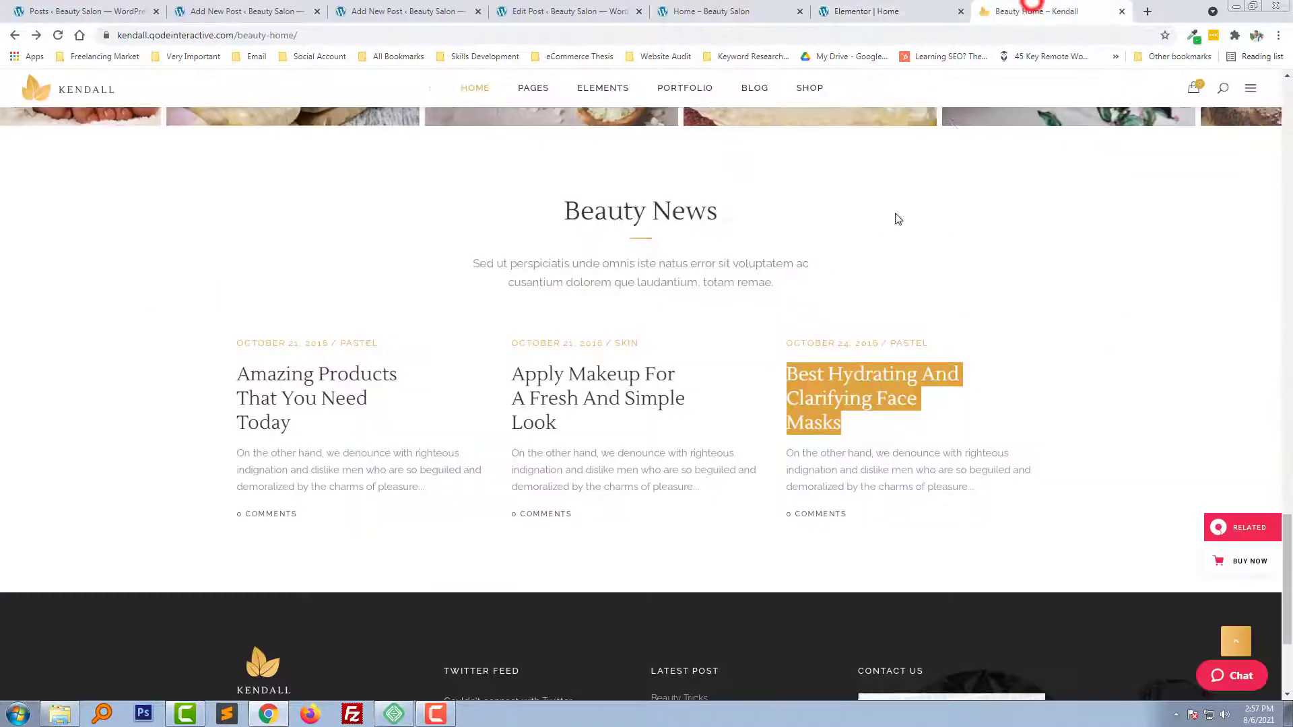
pyautogui.click(91, 480)
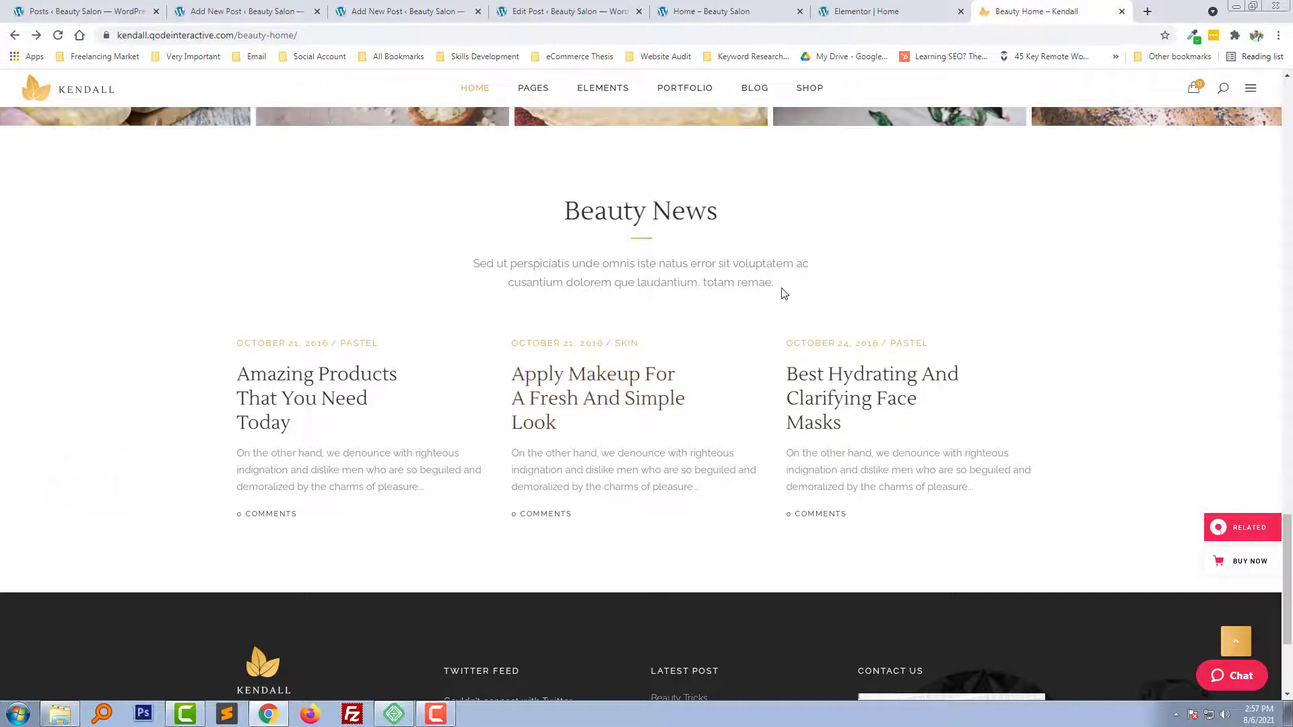
pyautogui.click(896, 8)
pyautogui.scroll(6, 460, 242)
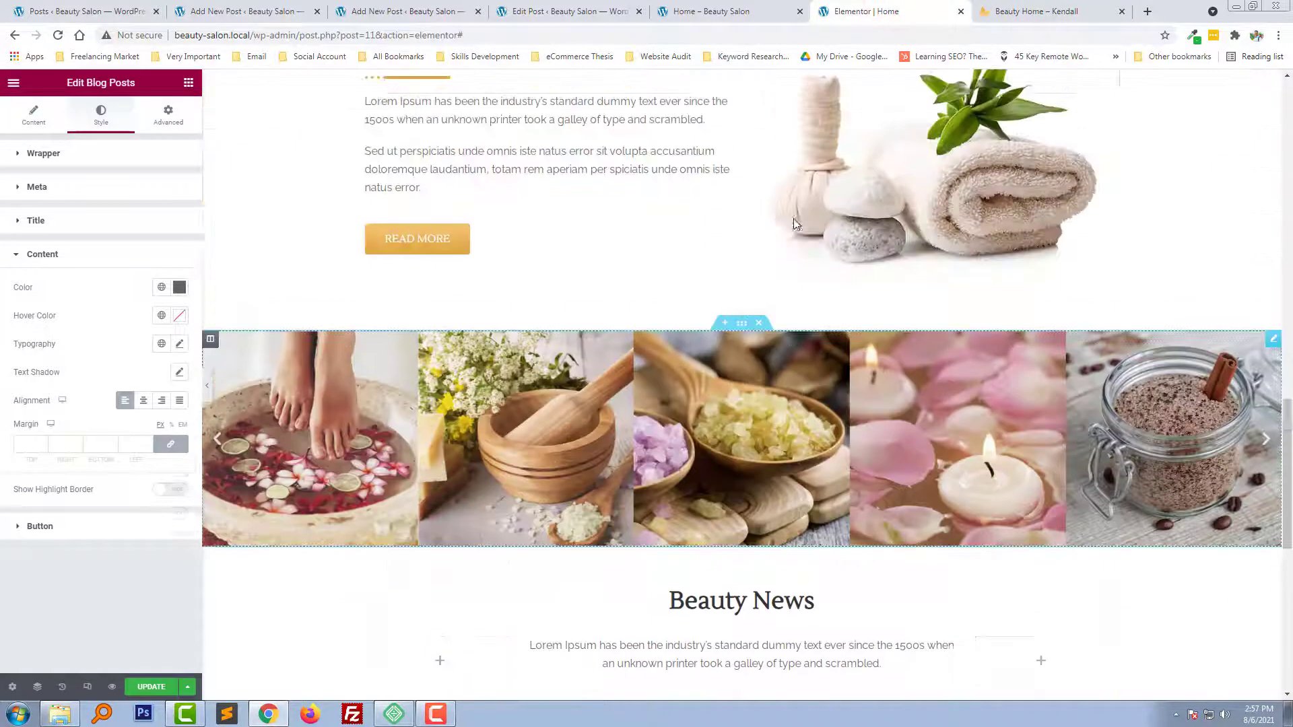
pyautogui.click(458, 240)
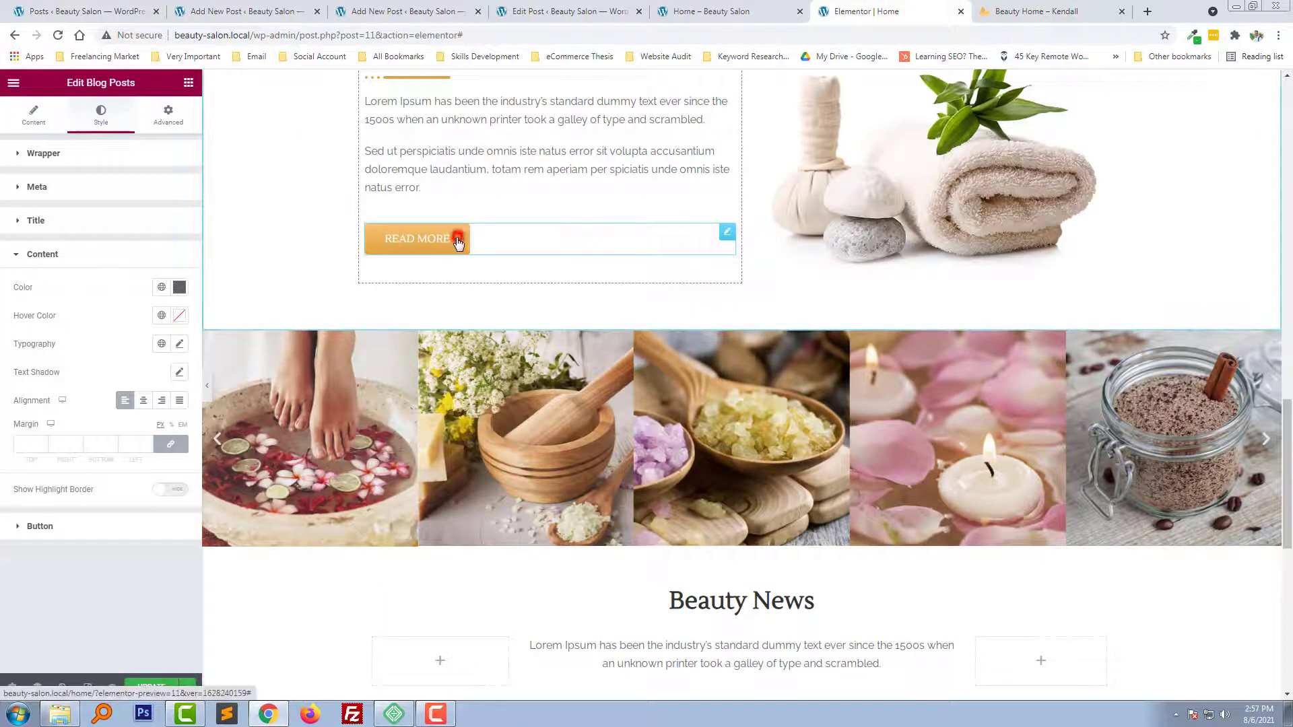
pyautogui.click(95, 117)
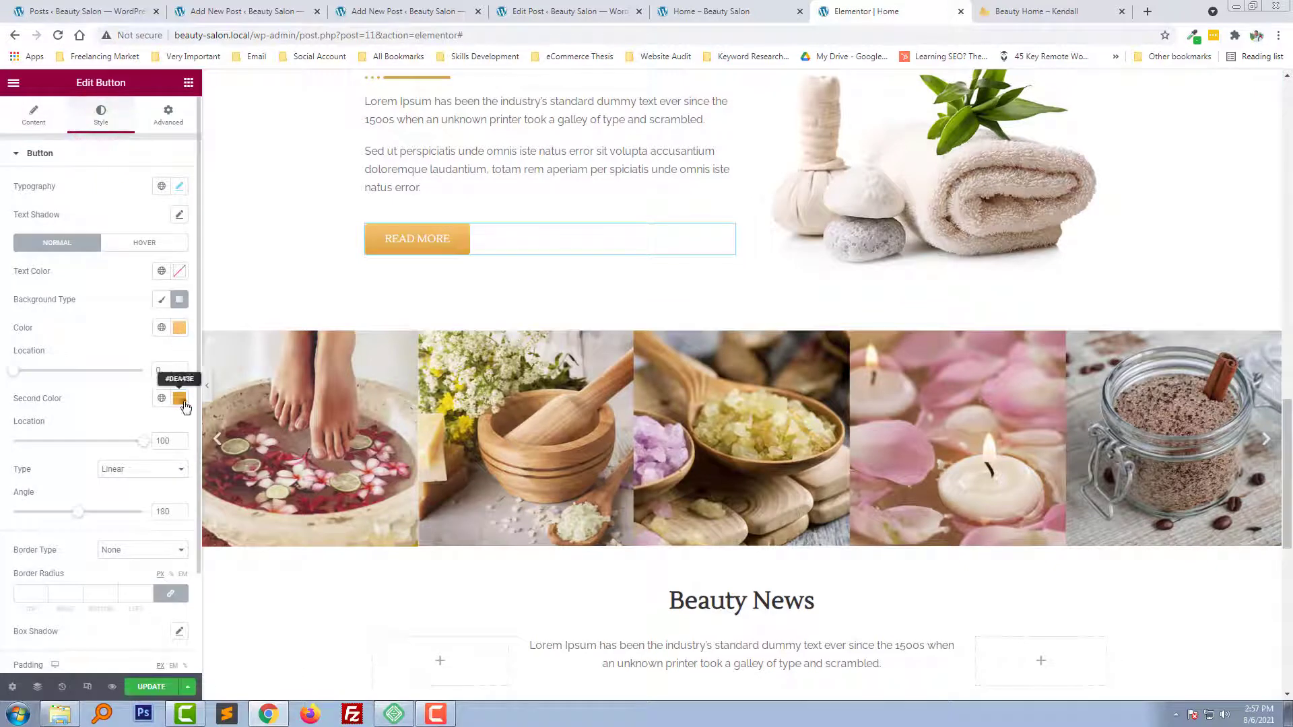
pyautogui.click(181, 398)
pyautogui.click(180, 399)
# - Give the Blog Posts widget's Learn more buttons a classic background color of #DEA43E
pyautogui.scroll(-5, 512, 354)
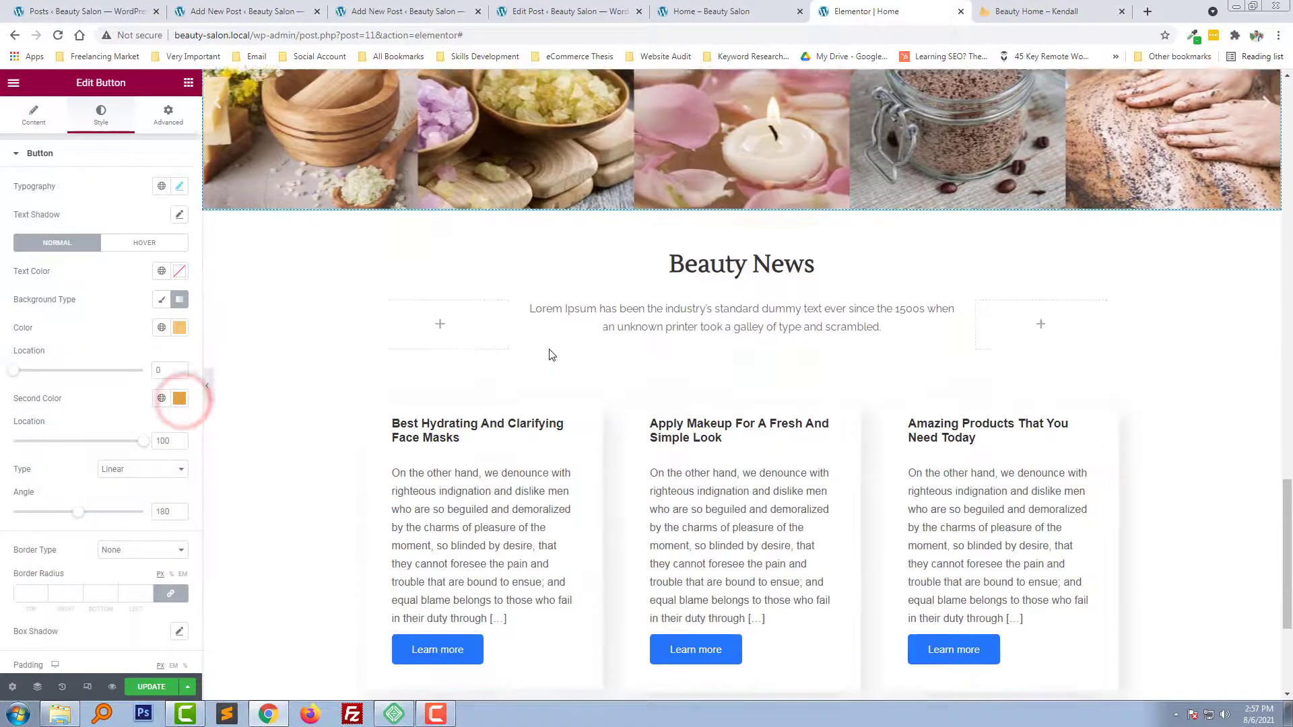
pyautogui.scroll(-4, 551, 355)
pyautogui.click(519, 391)
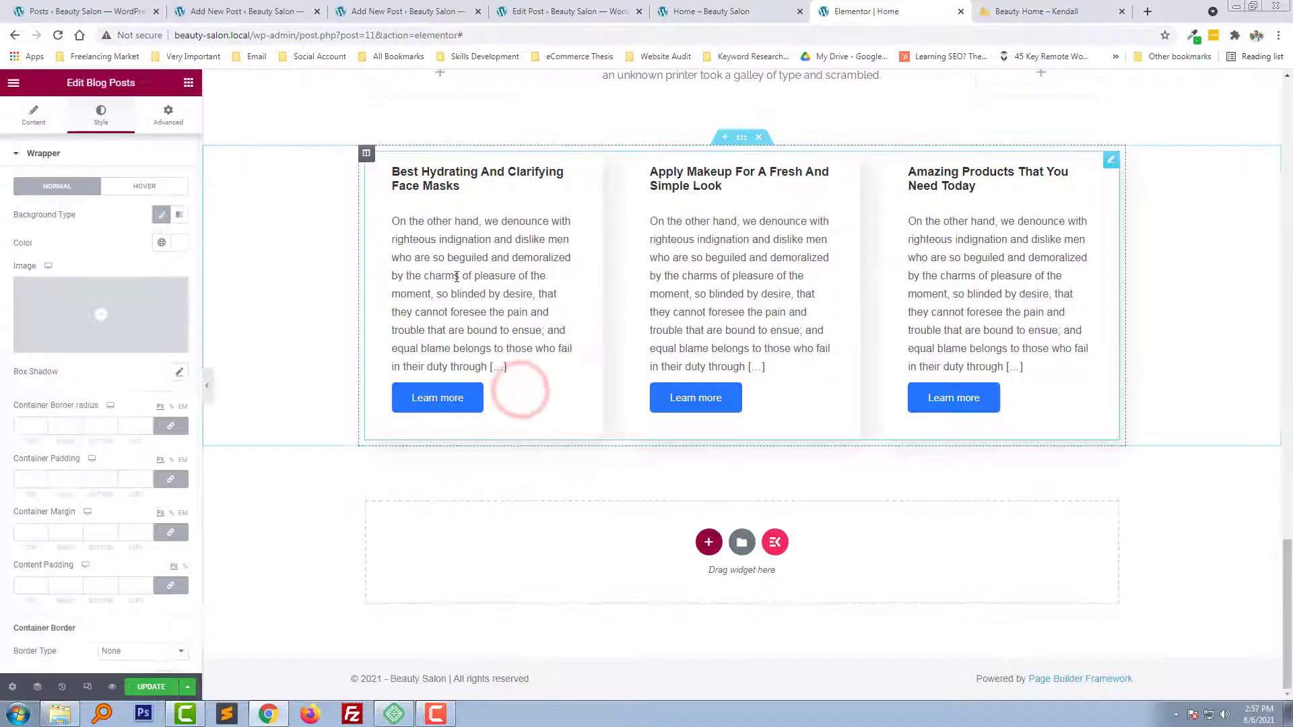
pyautogui.scroll(-3, 107, 459)
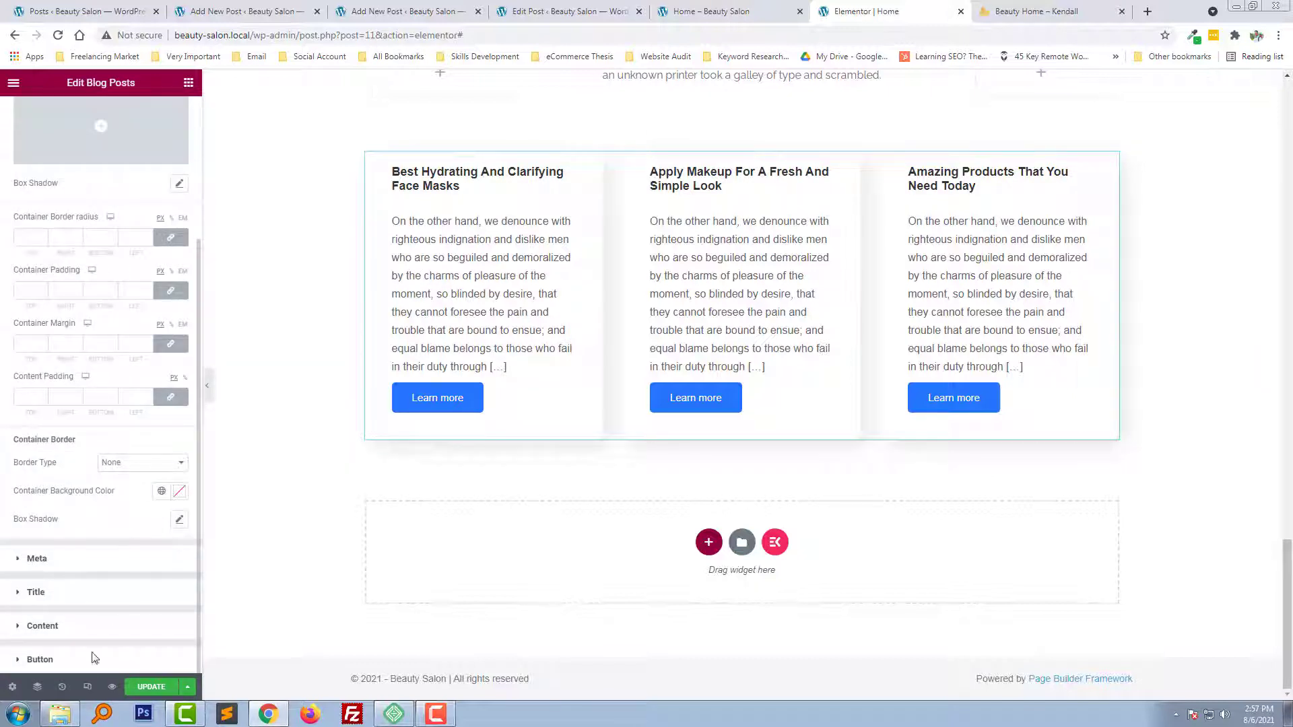
pyautogui.click(84, 667)
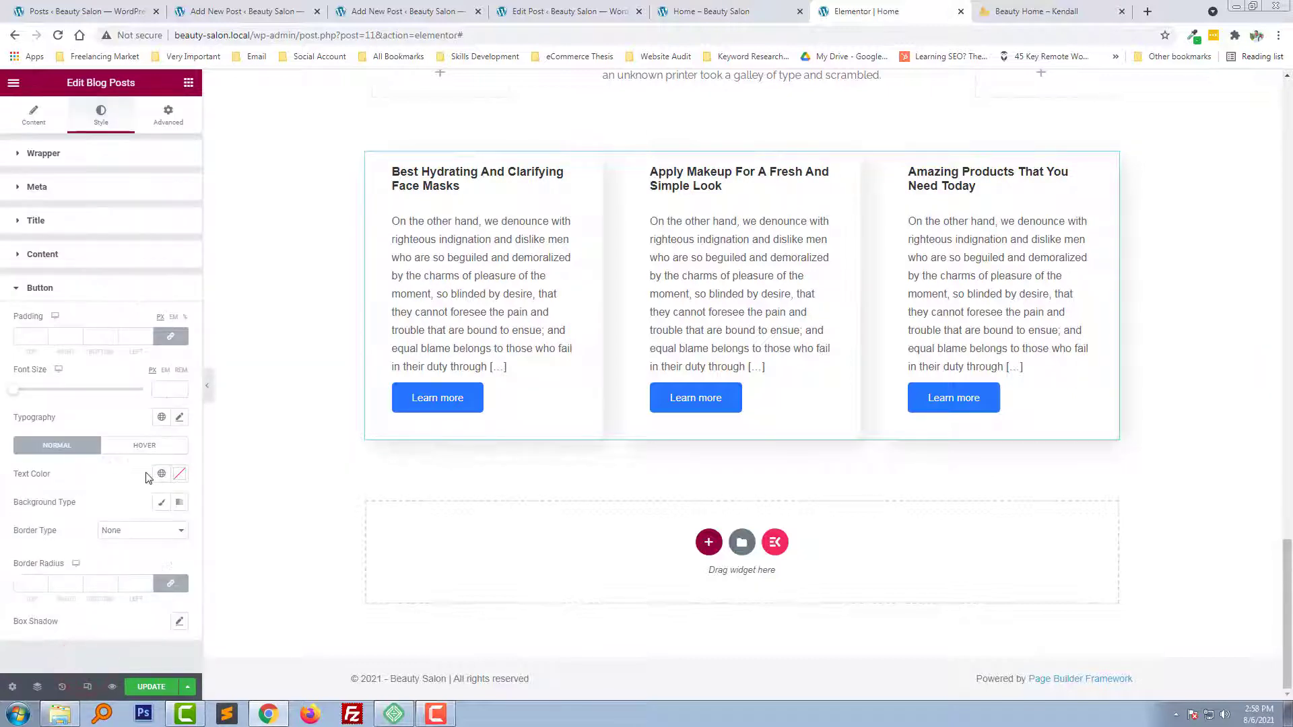
pyautogui.click(179, 476)
pyautogui.click(179, 476)
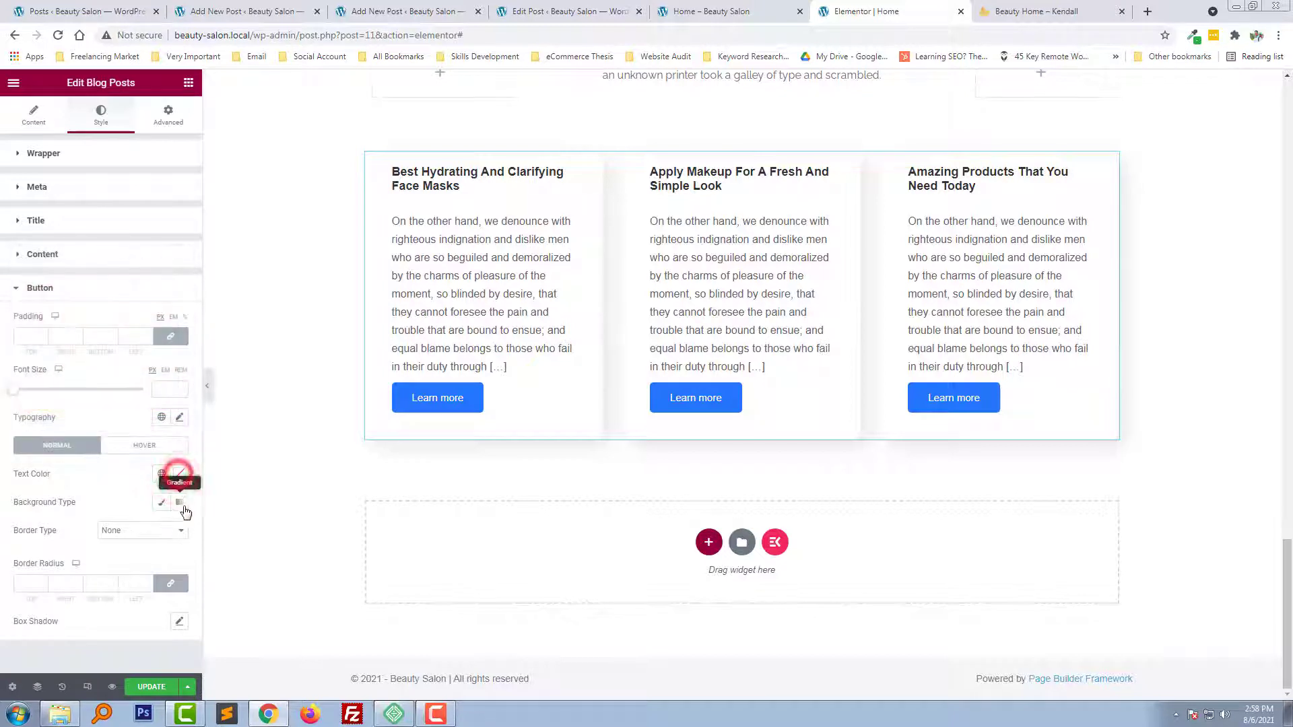
pyautogui.click(167, 508)
pyautogui.click(176, 530)
pyautogui.hotkey('ctrl', 'v')
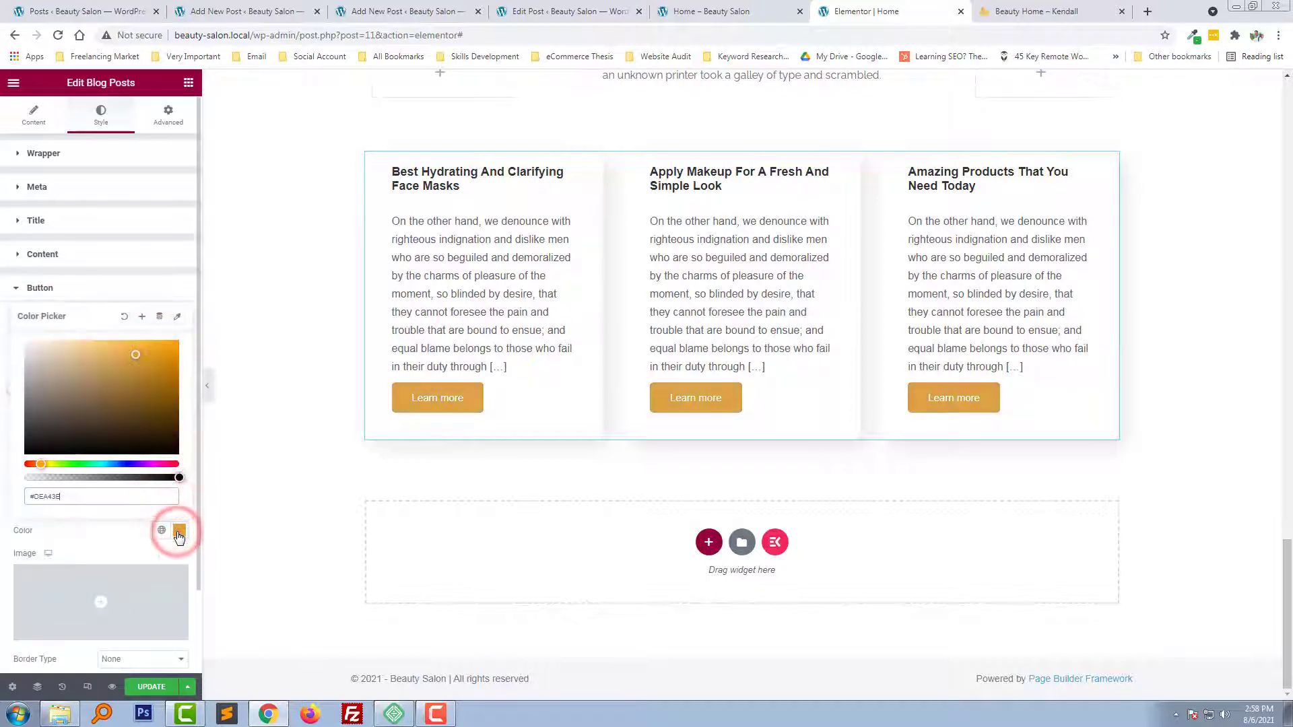
pyautogui.click(179, 536)
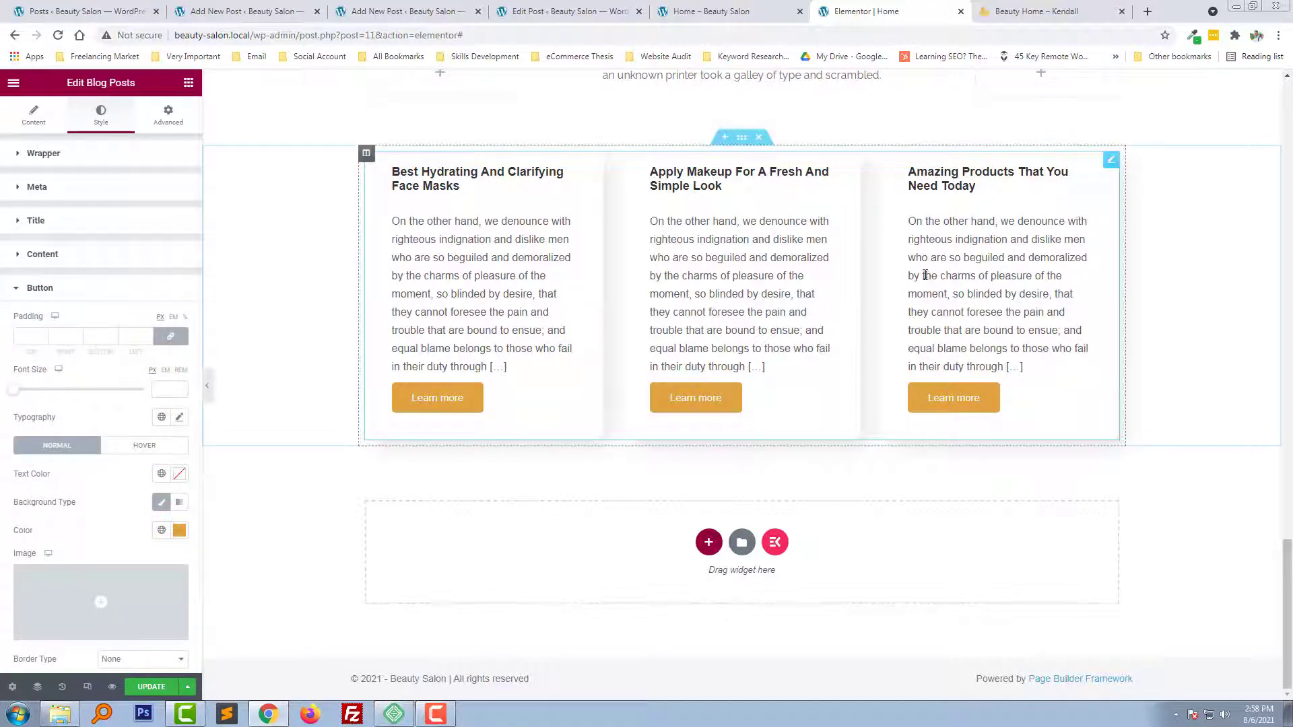
# - Compare the posts with the demo's Beauty News section and check the typography of the Home page's Beauty News heading
pyautogui.click(1029, 8)
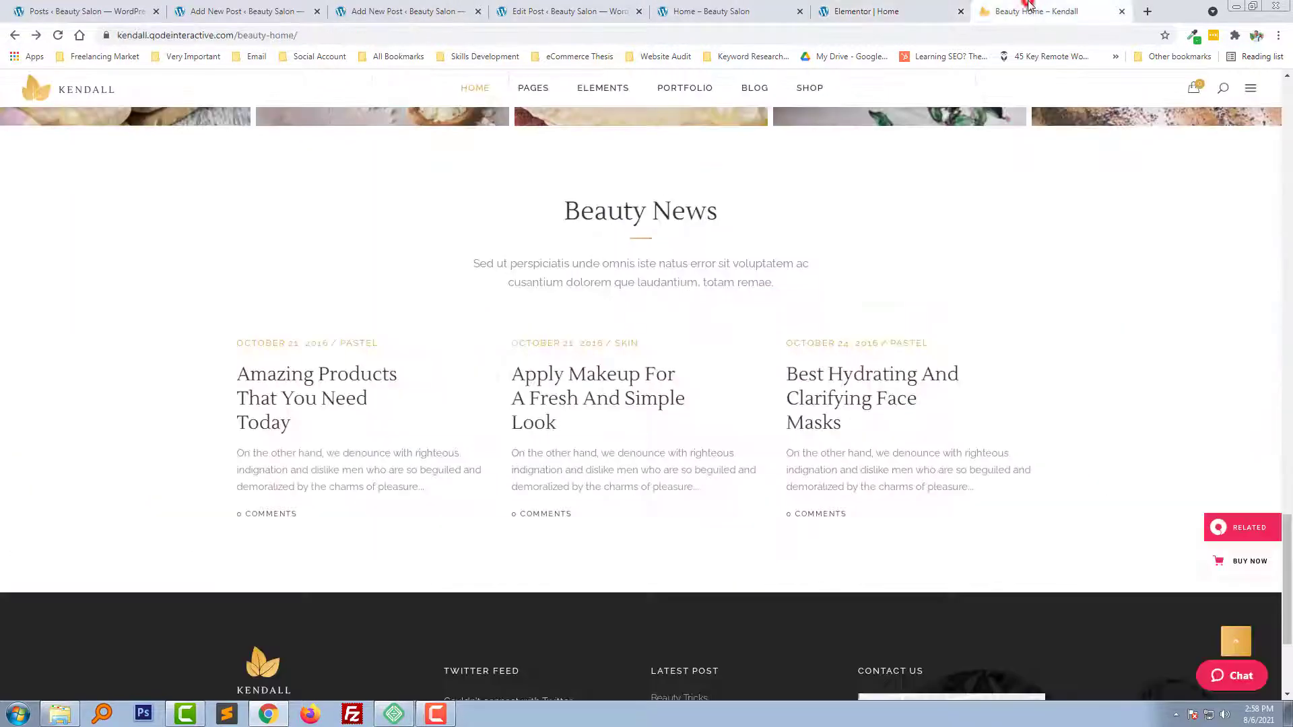
pyautogui.click(720, 4)
pyautogui.click(852, 6)
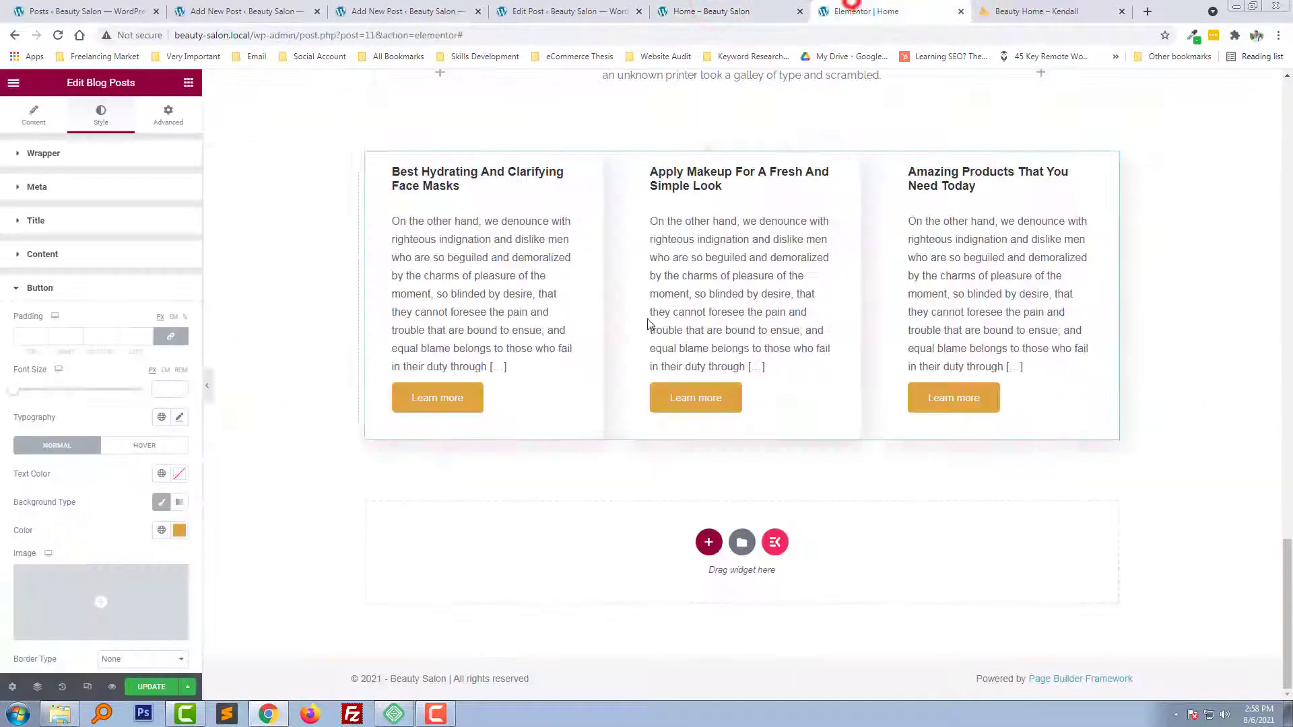
pyautogui.scroll(2, 650, 337)
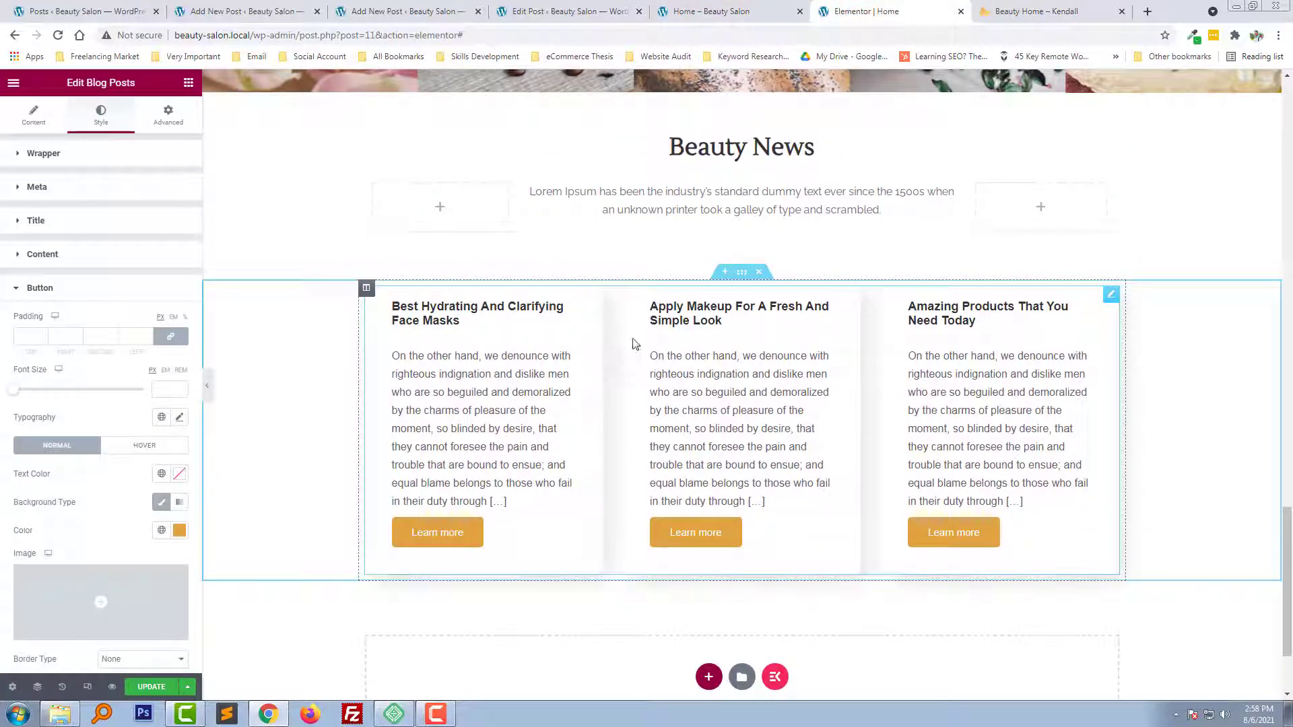
pyautogui.click(713, 142)
pyautogui.click(181, 214)
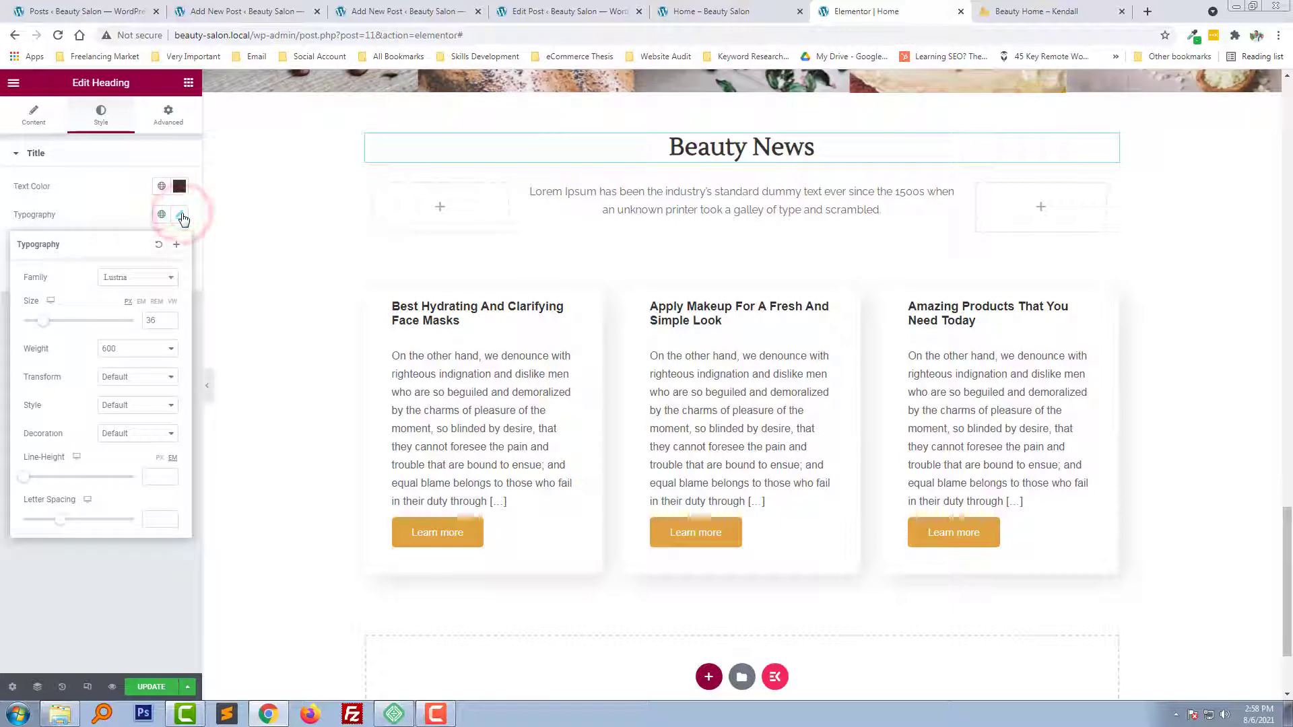
pyautogui.click(180, 214)
# - Set the font family of the Blog Posts titles to Lustria
pyautogui.click(429, 308)
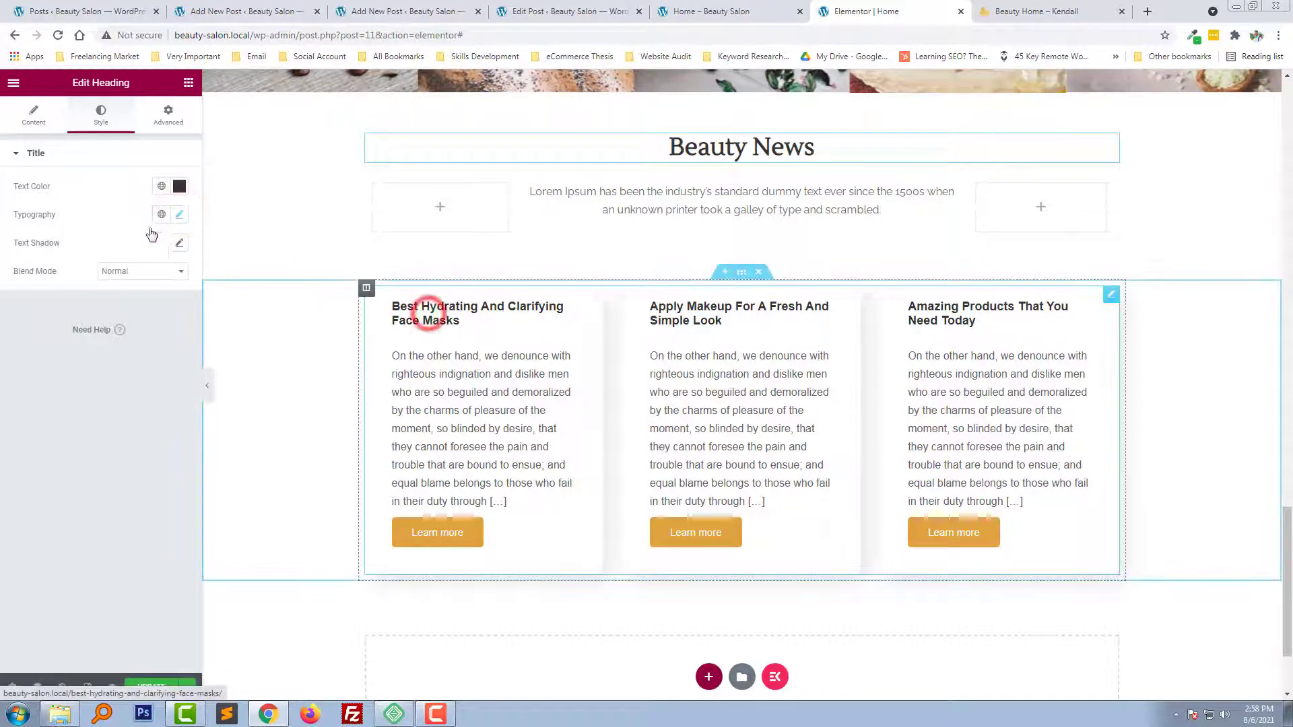
pyautogui.click(54, 153)
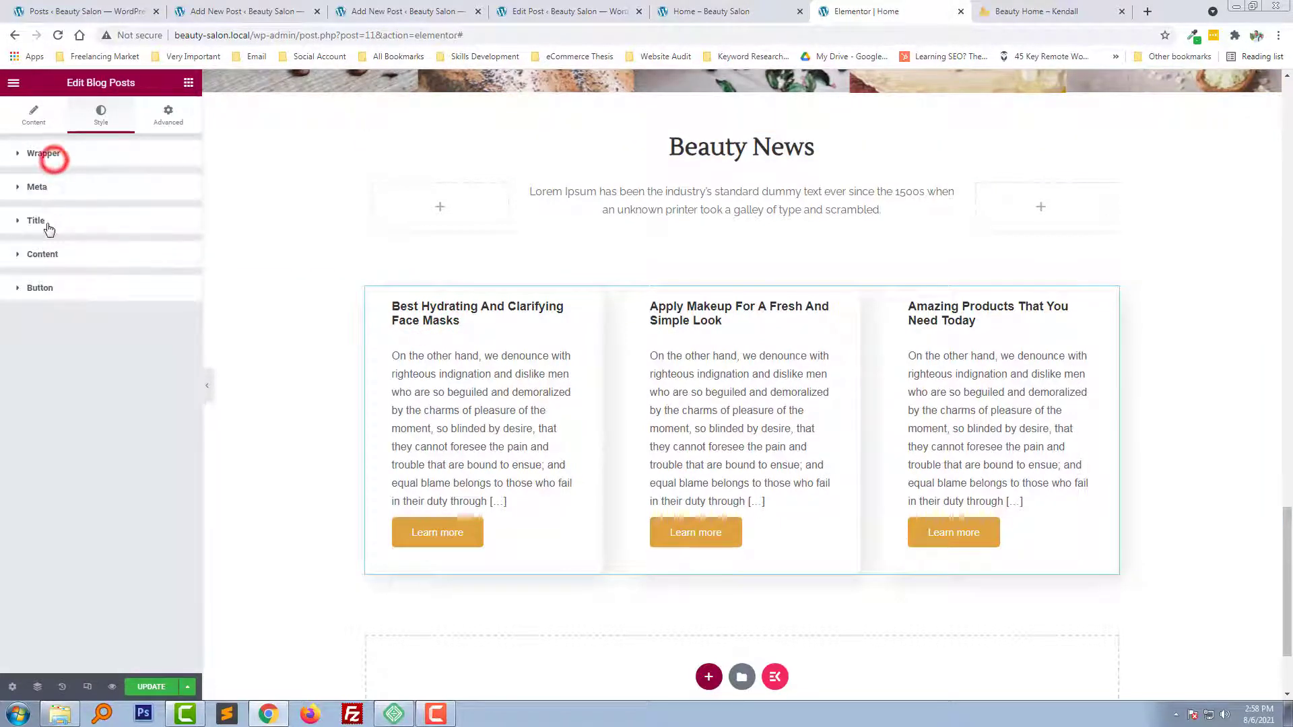
pyautogui.click(58, 221)
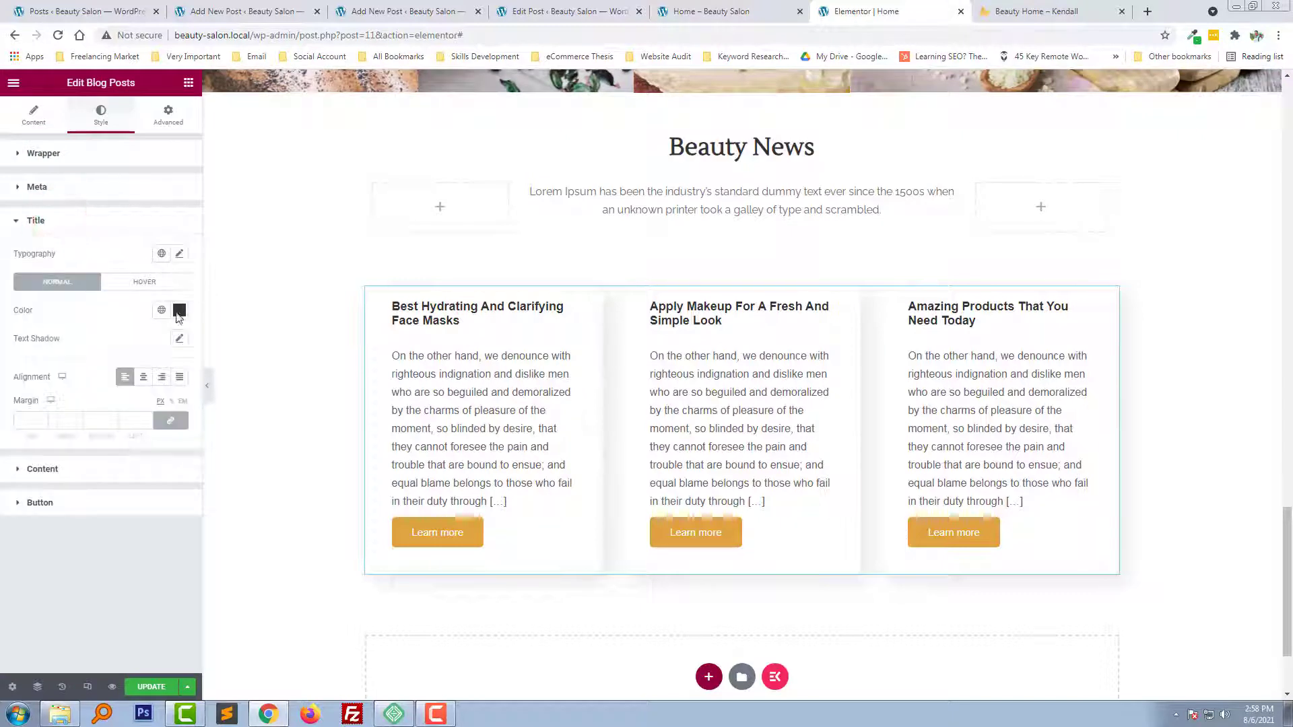
pyautogui.click(180, 253)
pyautogui.click(155, 320)
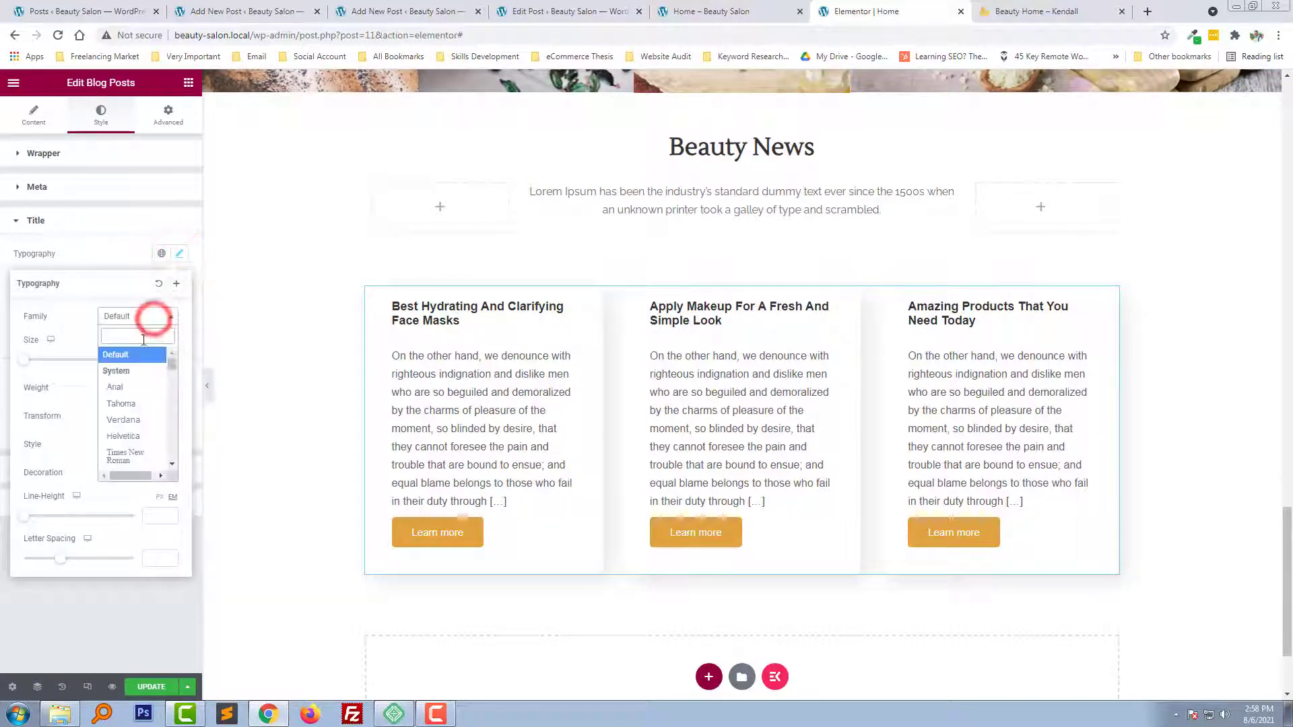
pyautogui.write('l')
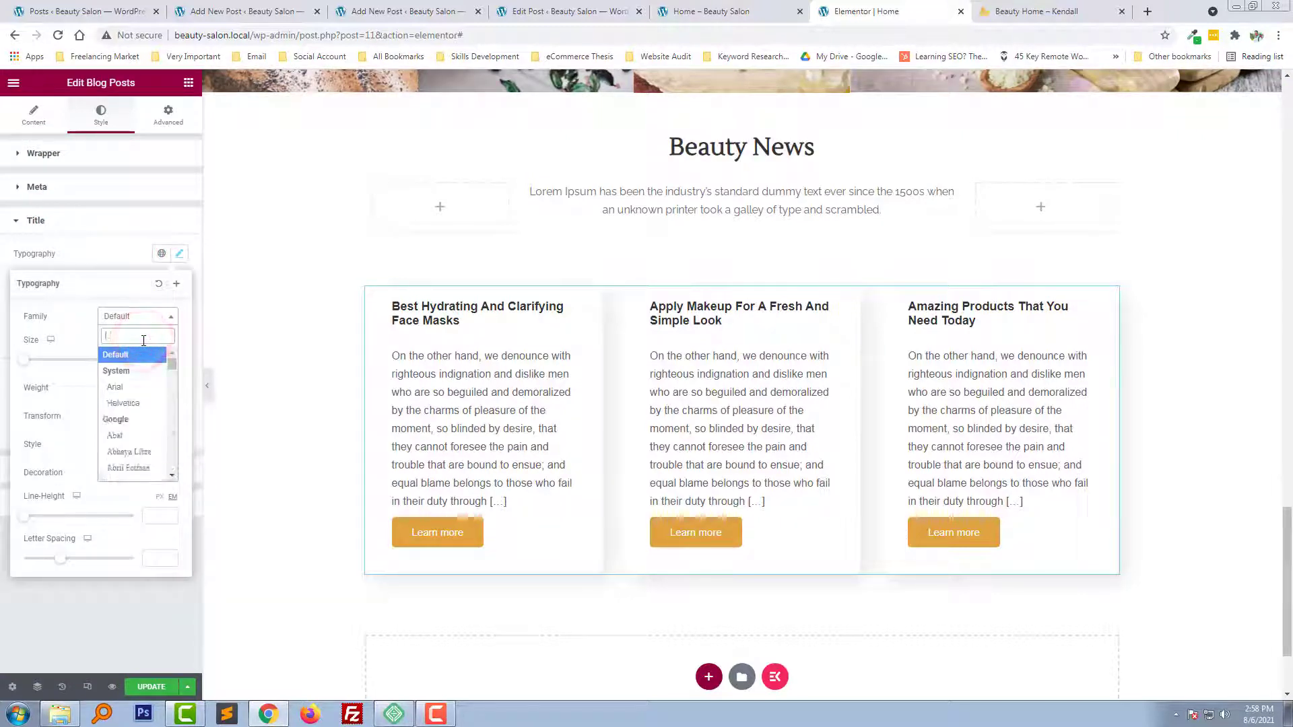
pyautogui.write('us')
pyautogui.press('Down')
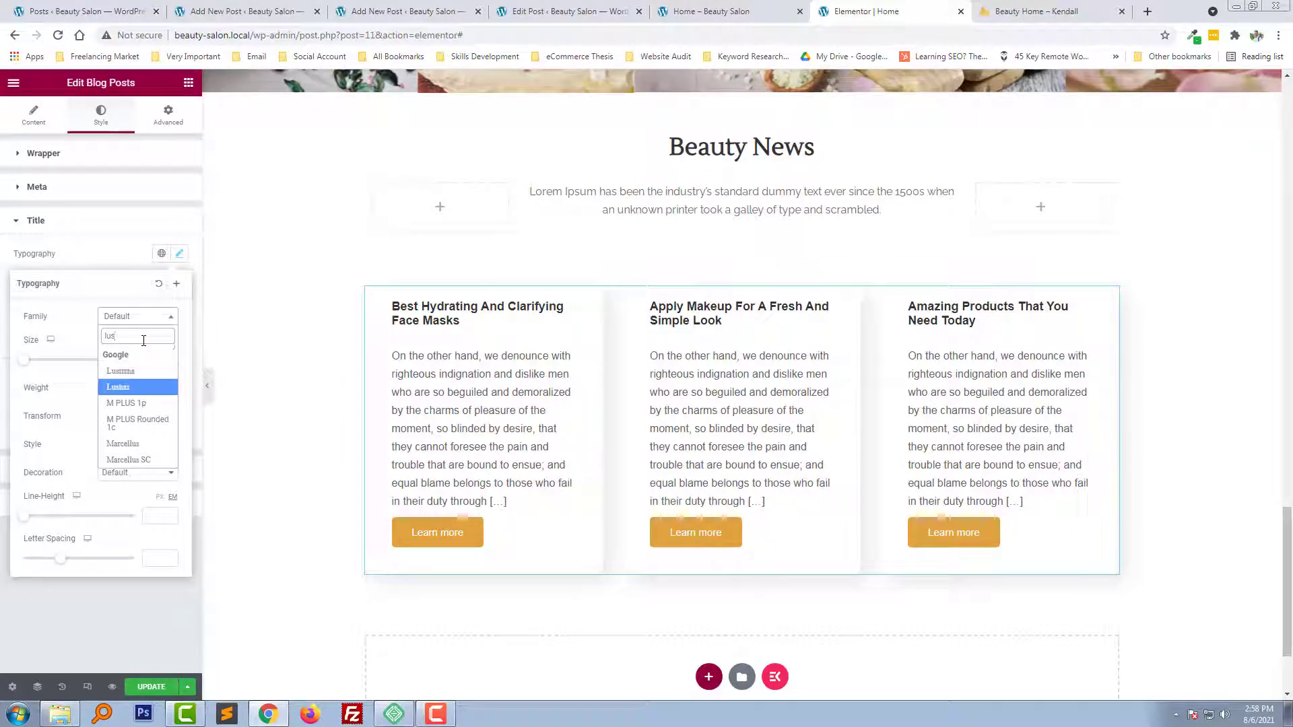
pyautogui.press('Return')
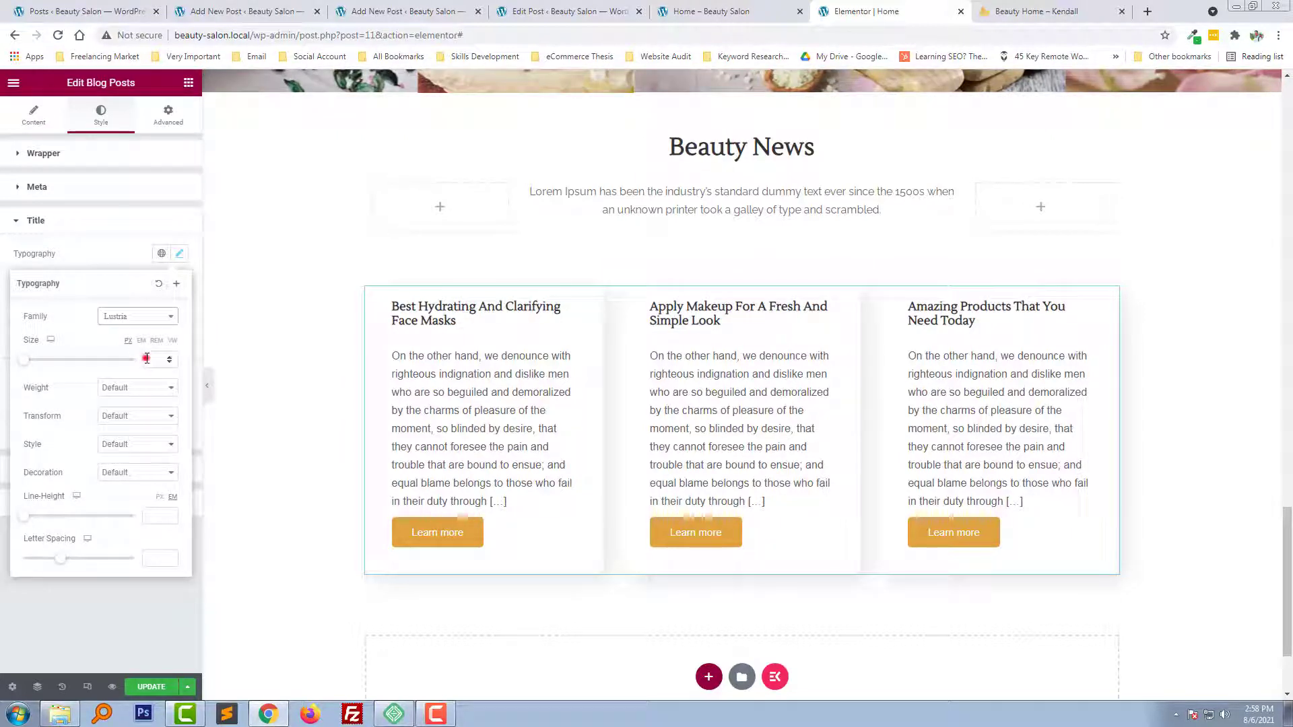
# - Try font sizes of 36, 32 and 28 px for the Blog Posts titles and settle on 24 px
pyautogui.click(146, 358)
pyautogui.write('36')
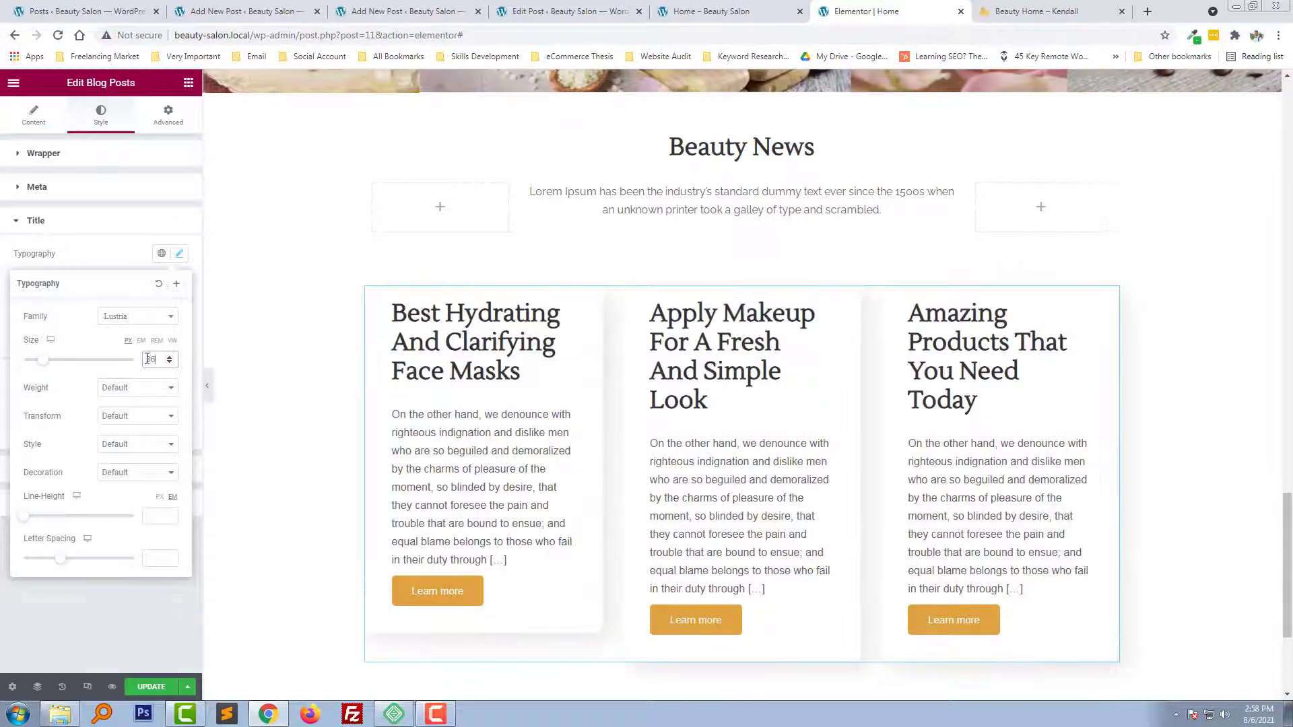
pyautogui.write('32')
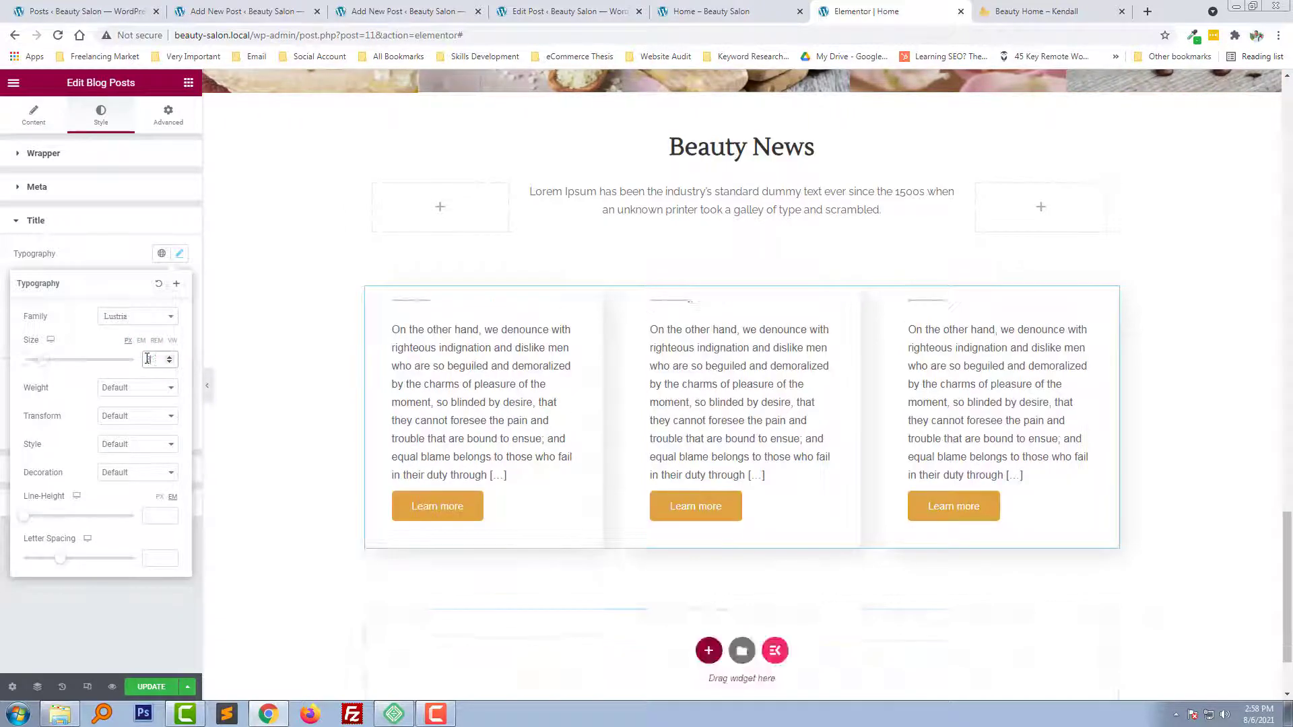
pyautogui.write('28')
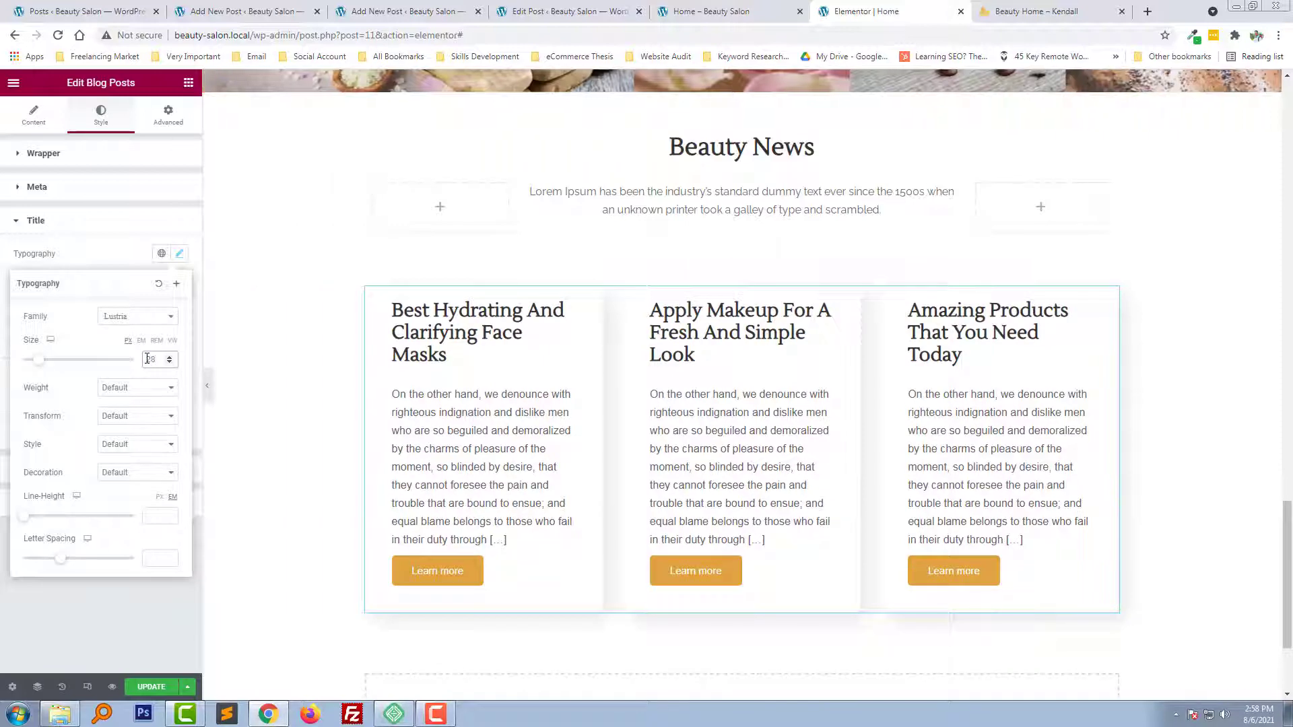
pyautogui.write('24')
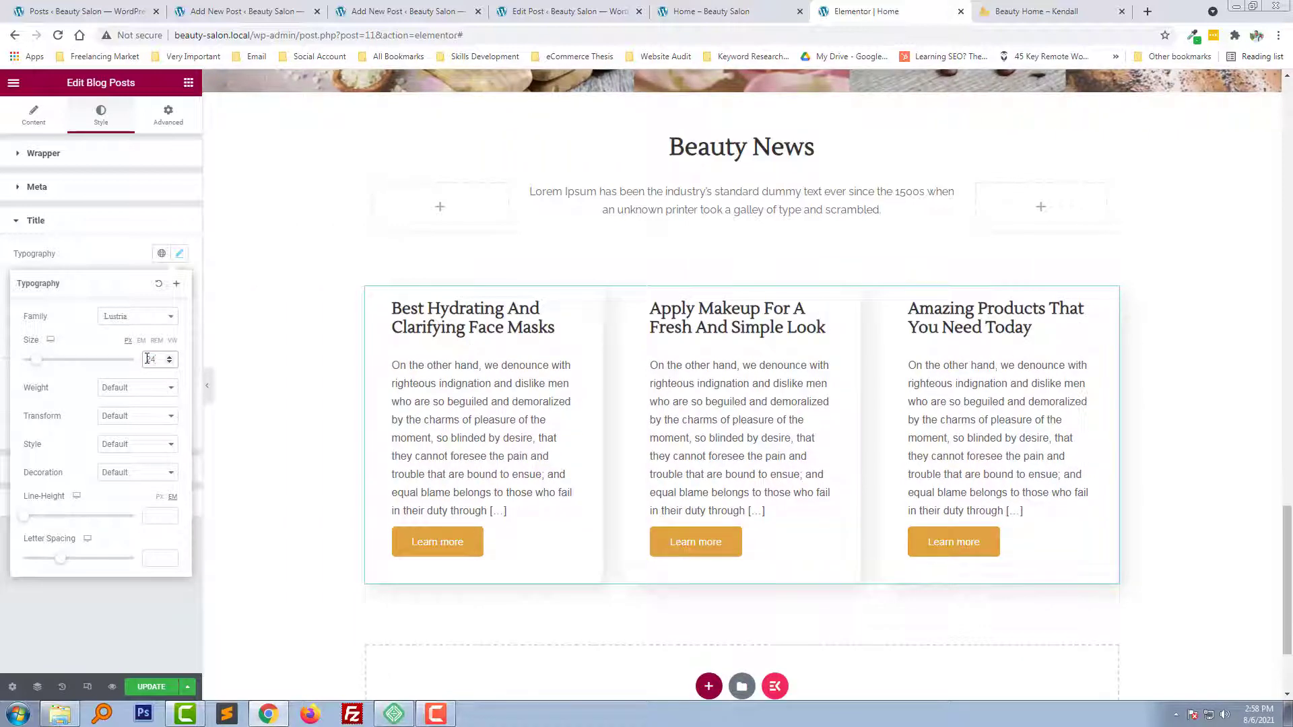
# - Set the Blog Posts titles' line height to 36 px and letter spacing to 1 px
pyautogui.click(157, 515)
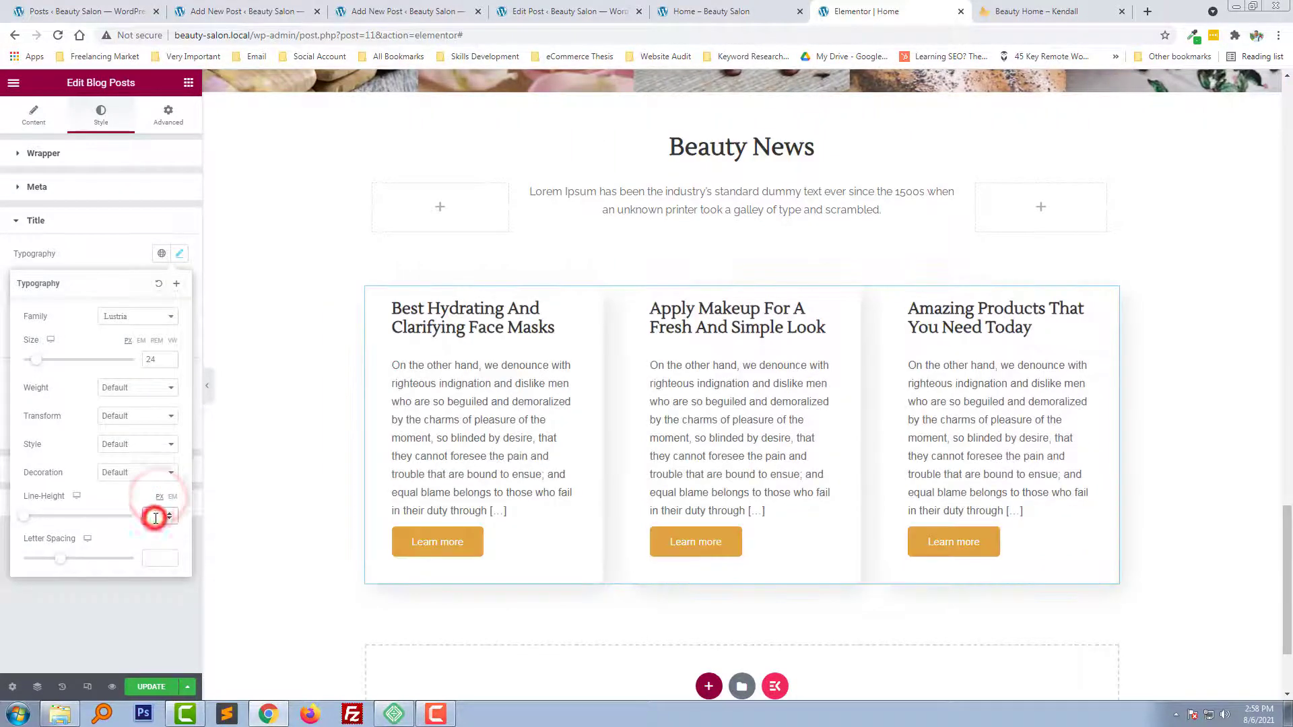
pyautogui.write('30')
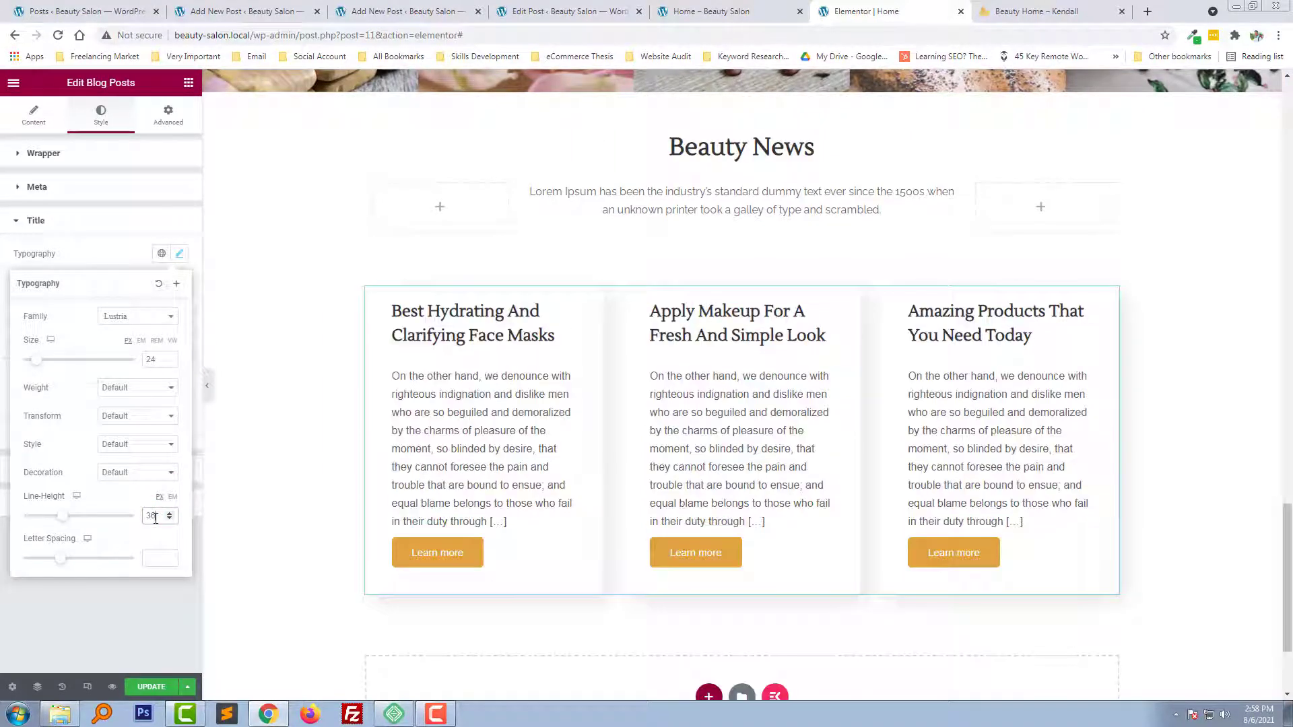
pyautogui.click(157, 558)
pyautogui.write('1')
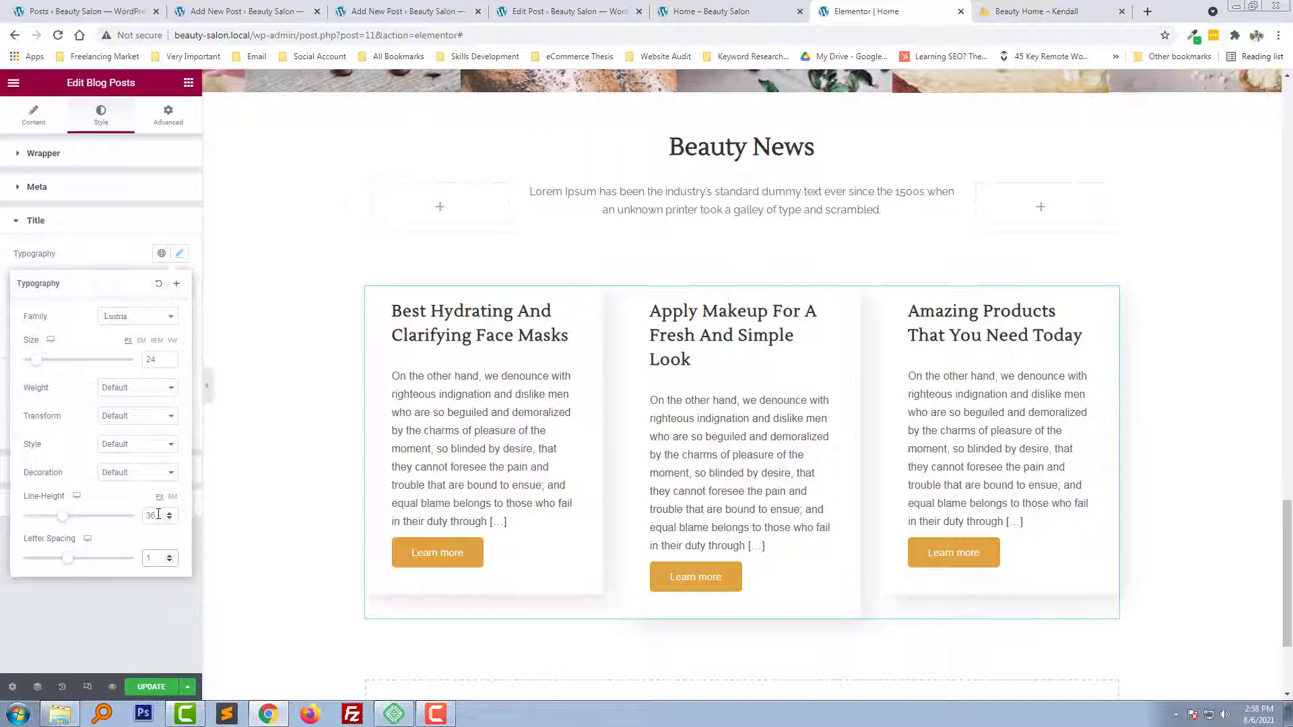
# - Try a line height of 34 px for the post titles and return it to 36 px
pyautogui.press('Down')
pyautogui.press('Down')
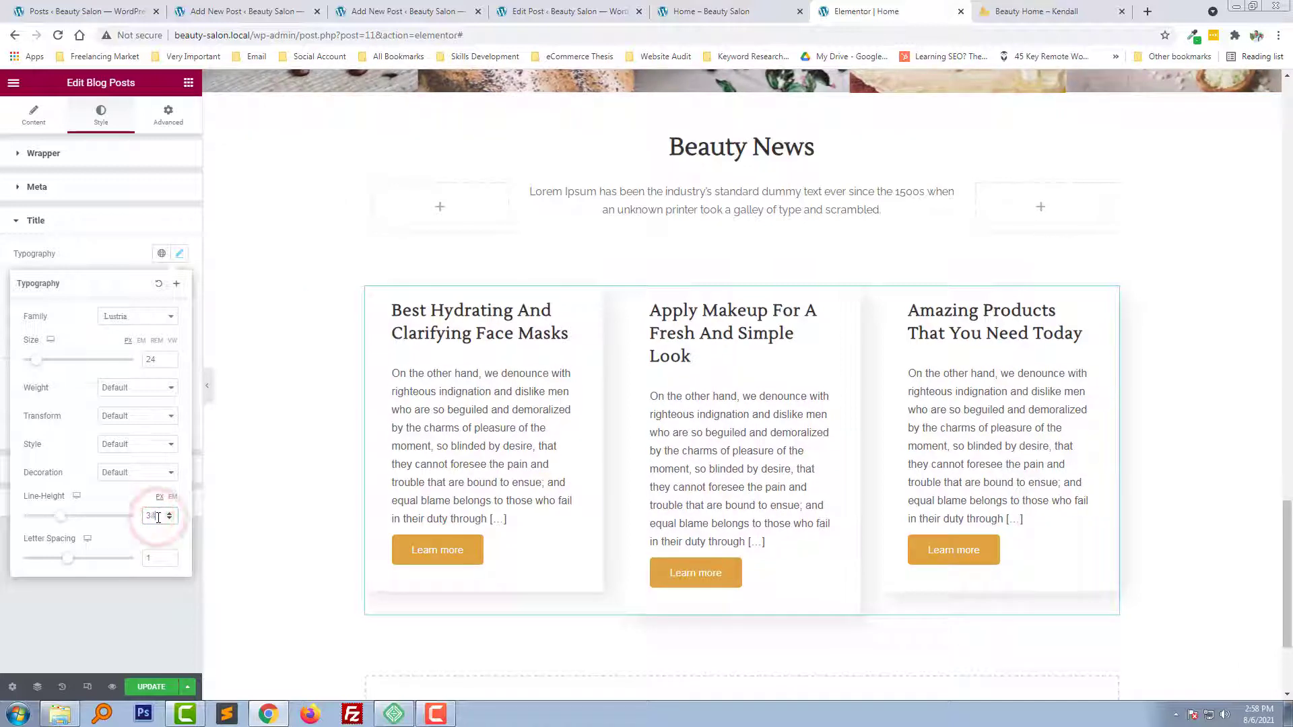
pyautogui.press('Up')
pyautogui.press('Up')
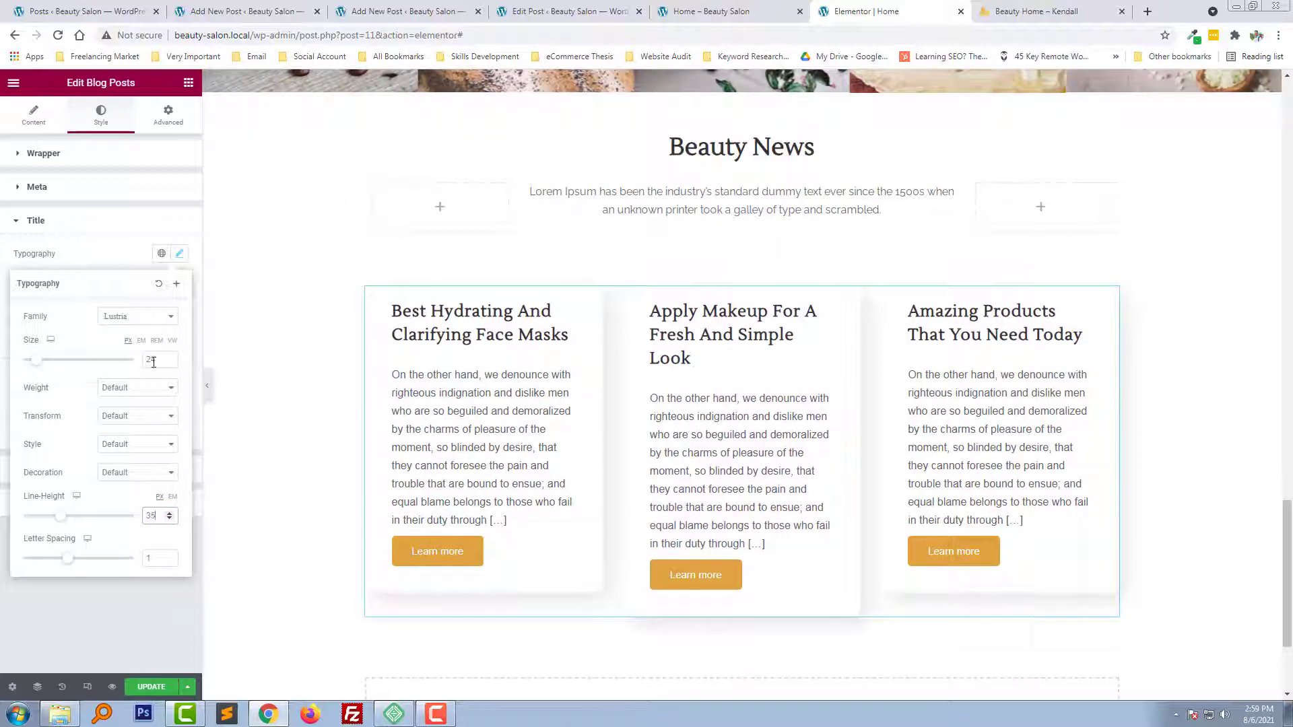
# - Reduce the font size of the Blog Posts titles to 22 px
pyautogui.click(152, 360)
pyautogui.press('Down')
pyautogui.press('Down')
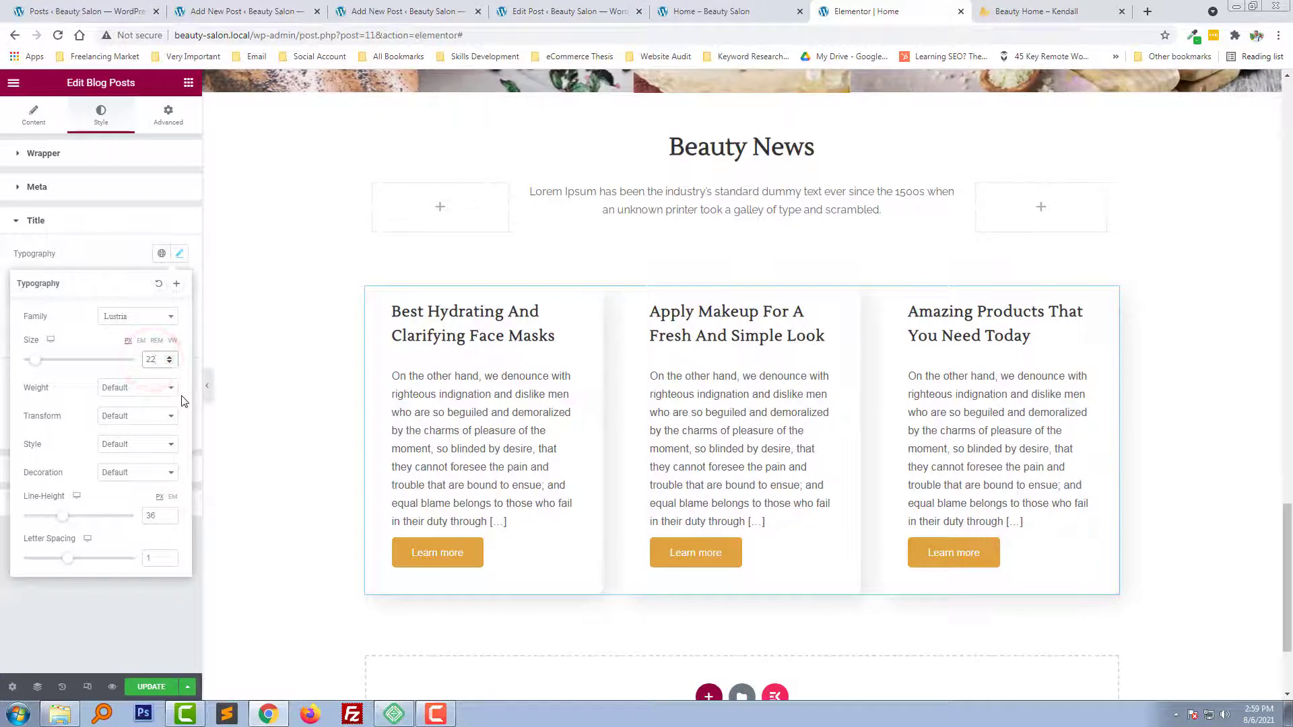
# - Set the Blog Posts widget to crop titles by 50 words and turn off its read more button
pyautogui.click(28, 119)
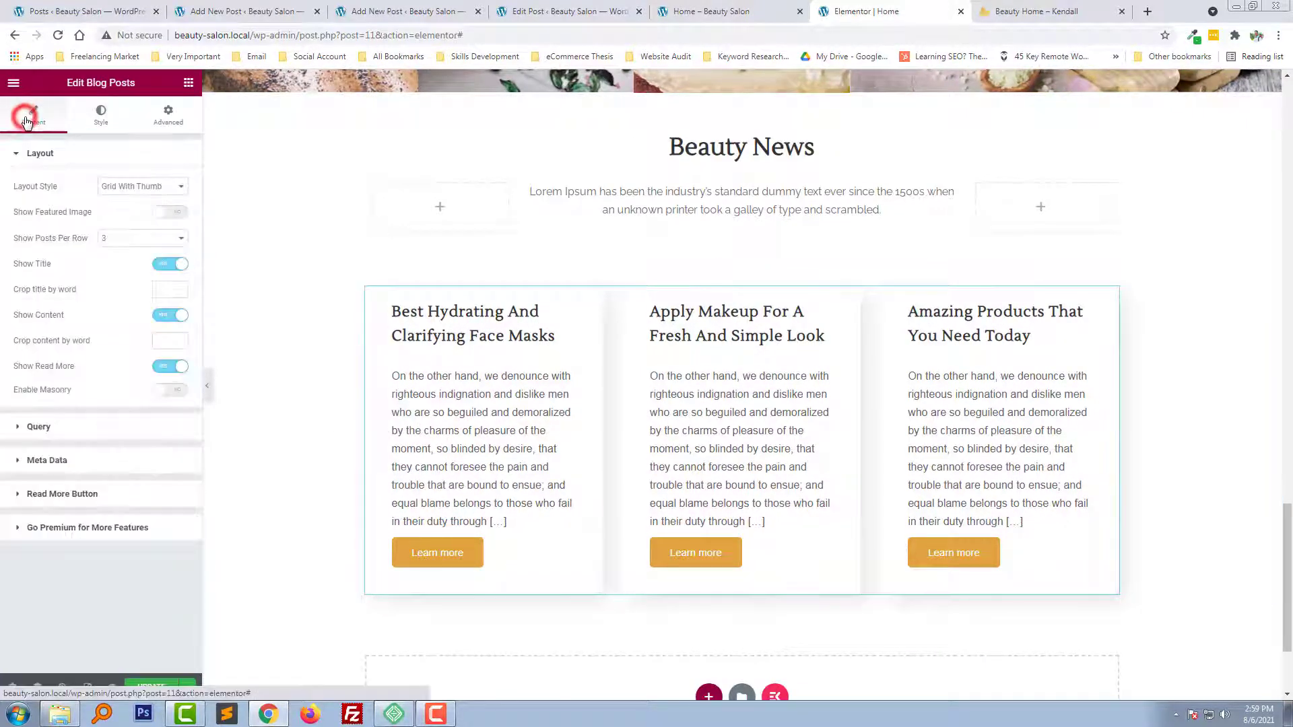
pyautogui.click(165, 289)
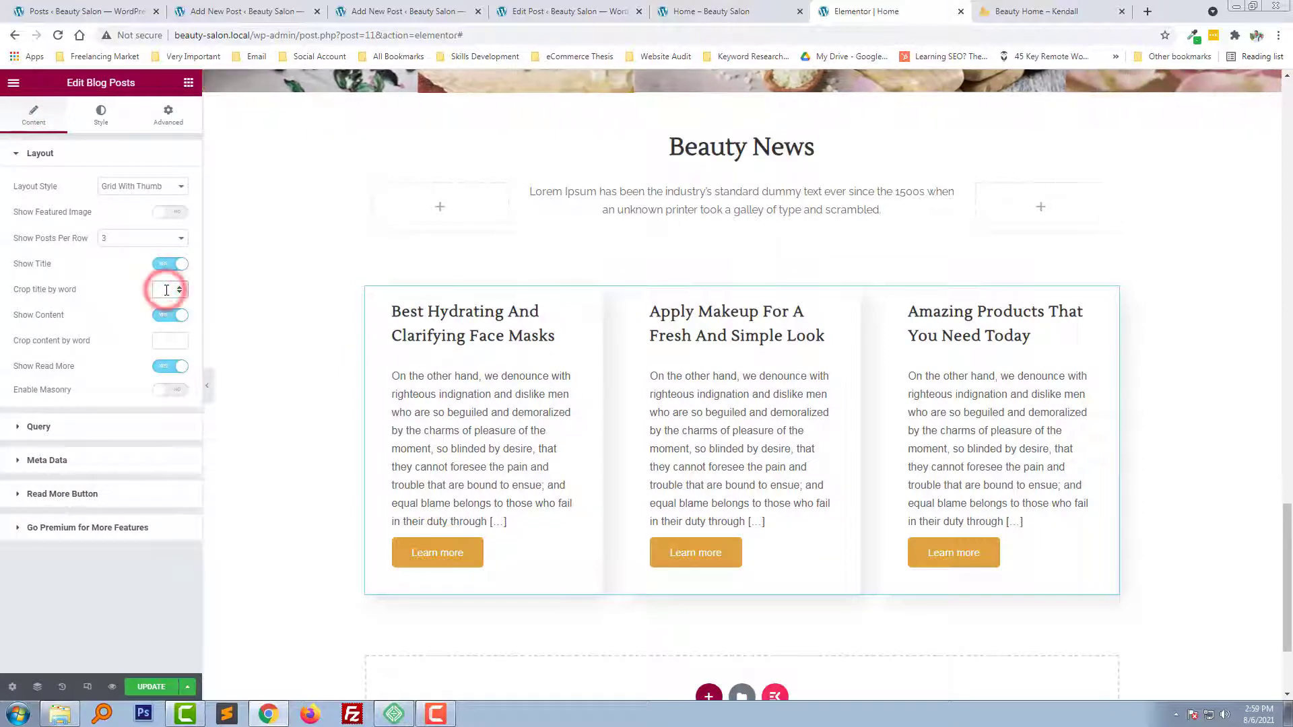
pyautogui.write('50')
pyautogui.click(136, 290)
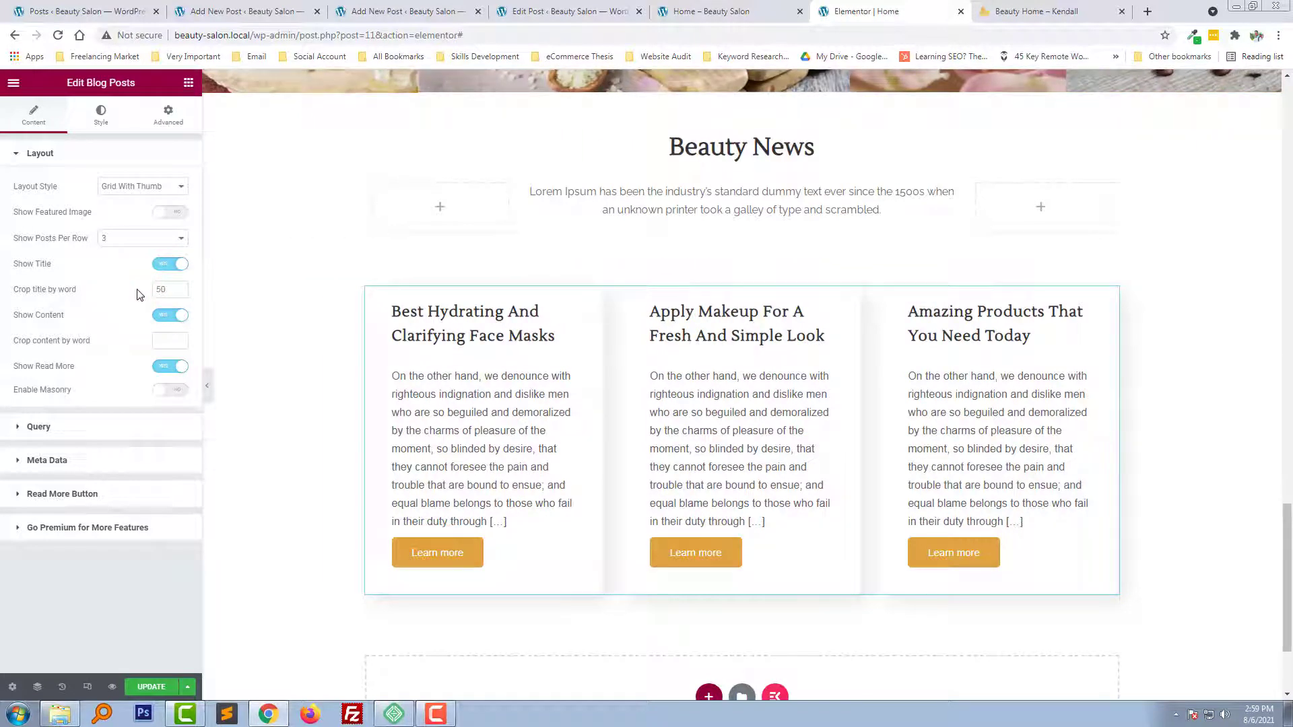
pyautogui.click(169, 369)
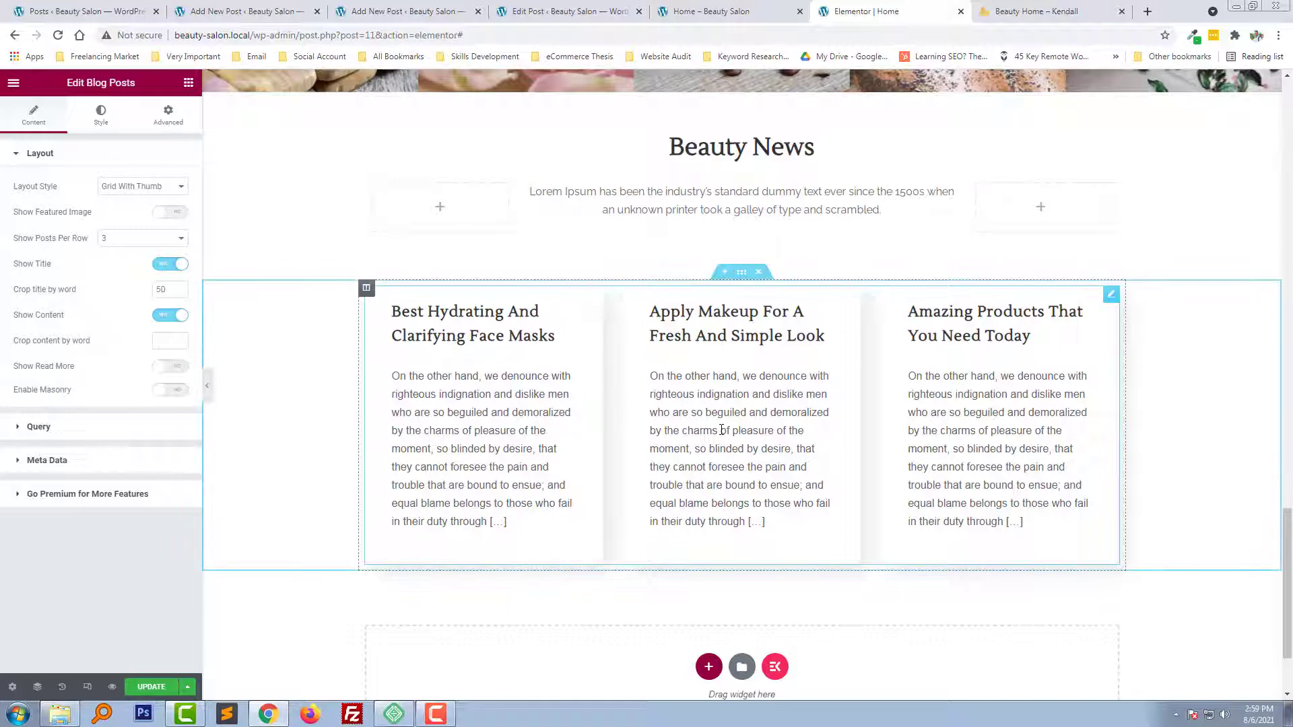
# - Set the bottom padding of the Beauty News heading section to 20 px and update the page
pyautogui.scroll(-2, 722, 430)
pyautogui.scroll(4, 606, 434)
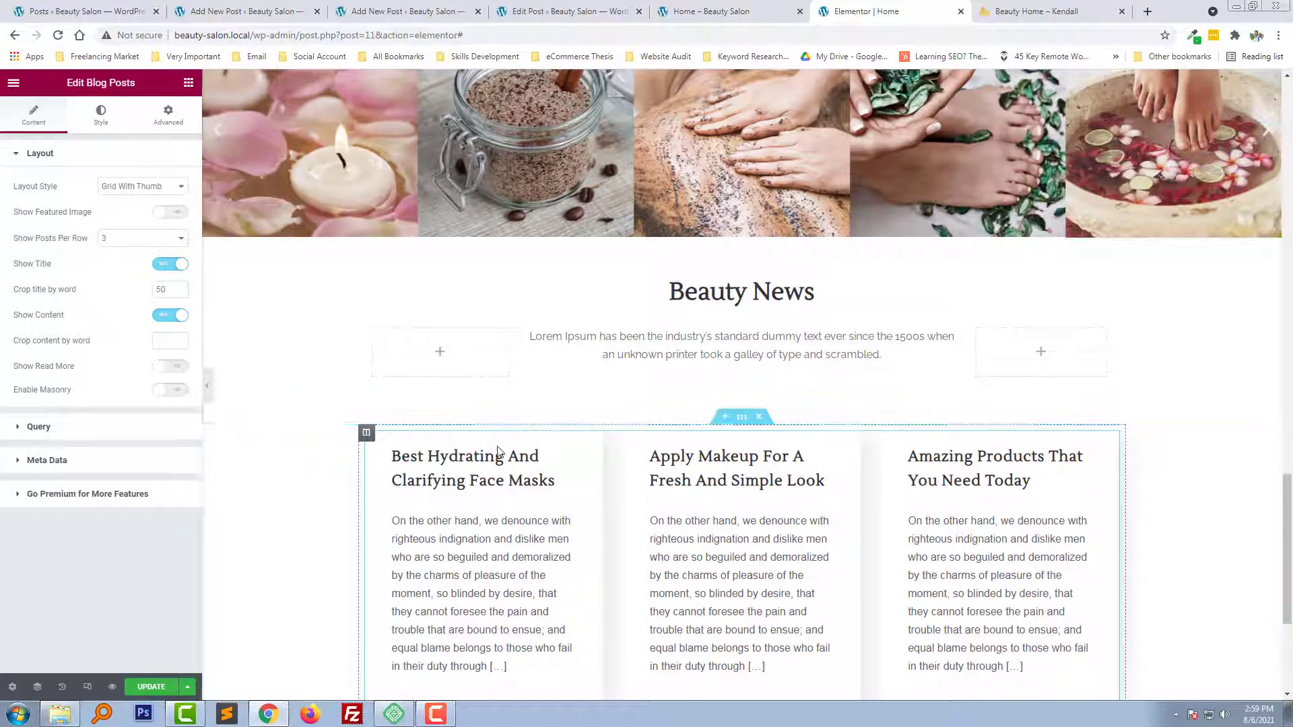
pyautogui.scroll(-2, 522, 491)
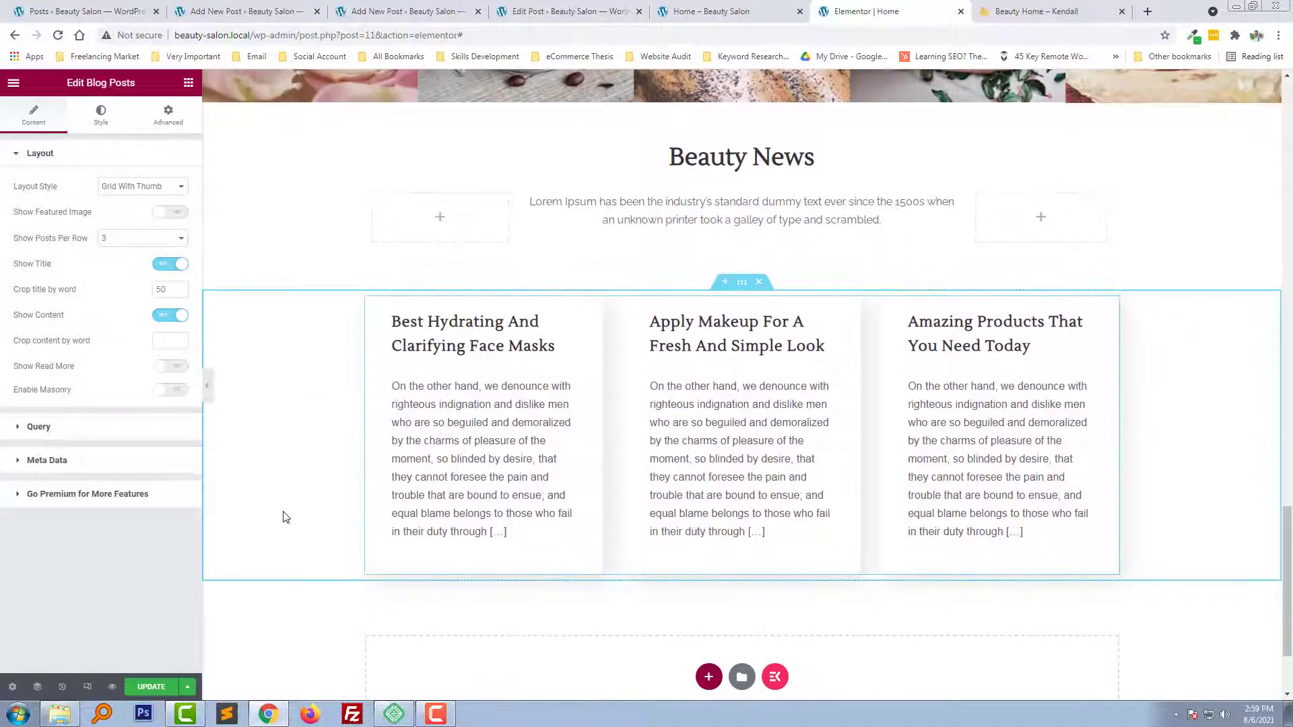
pyautogui.click(270, 262)
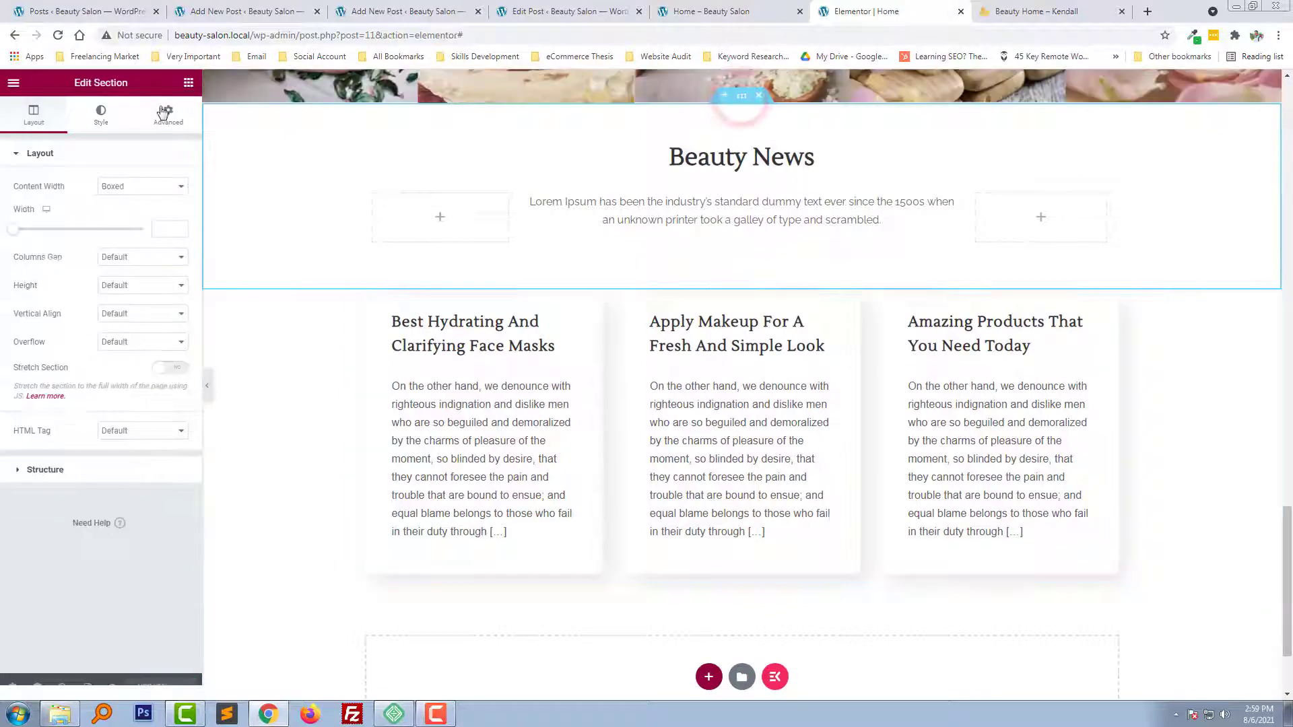
pyautogui.click(167, 113)
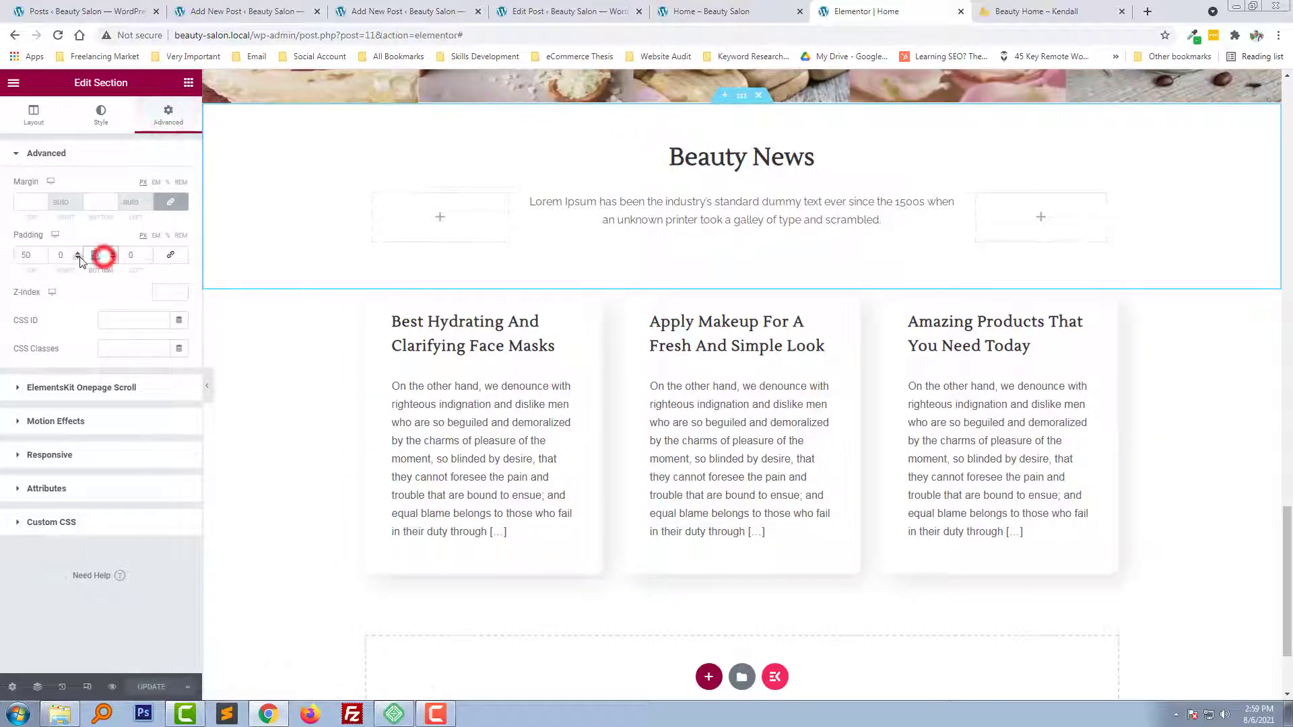
pyautogui.write('0')
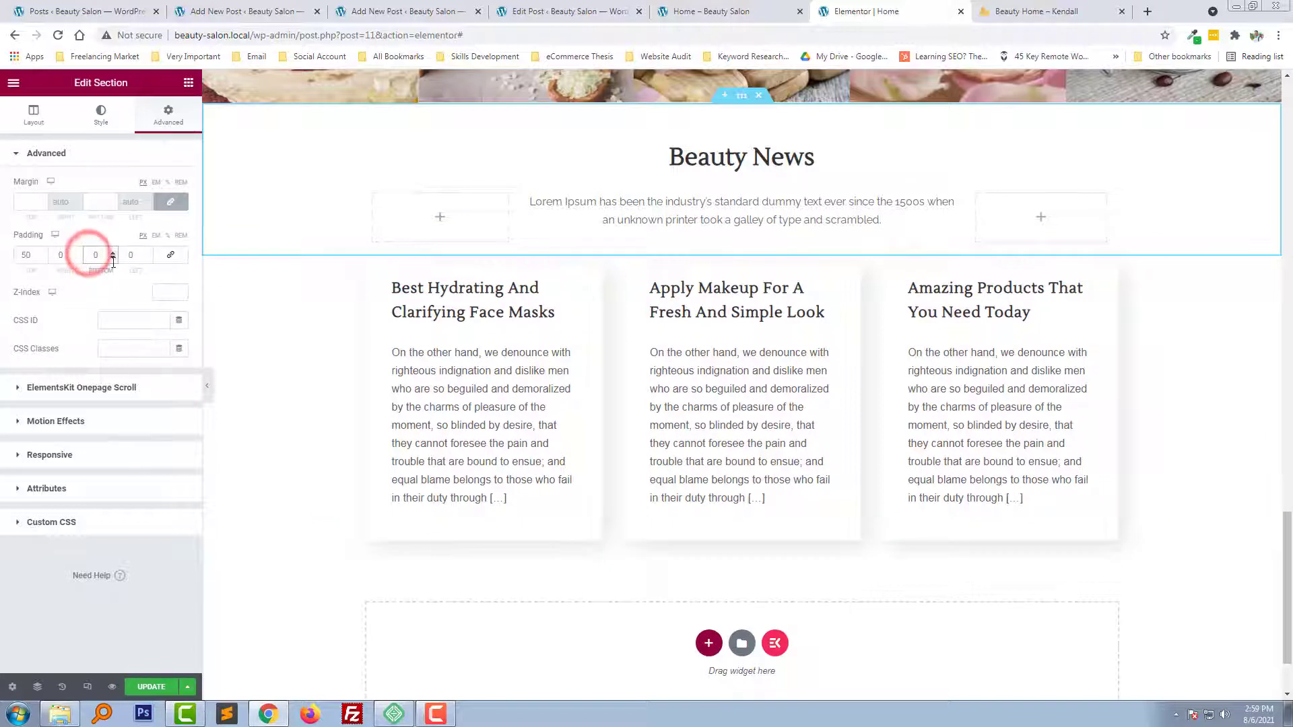
pyautogui.write('2')
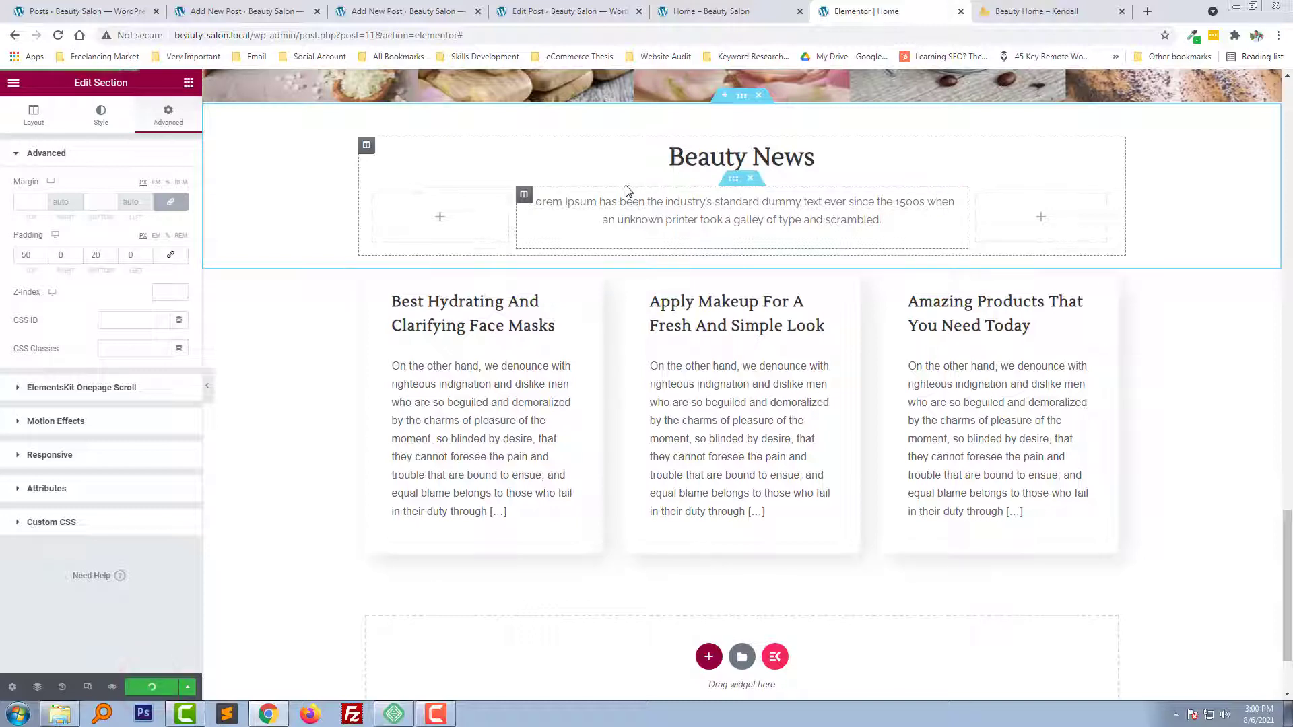
# - Reload the live Home page, review its Beauty News section and compare it with the Kendall demo's news section and footer
pyautogui.click(722, 8)
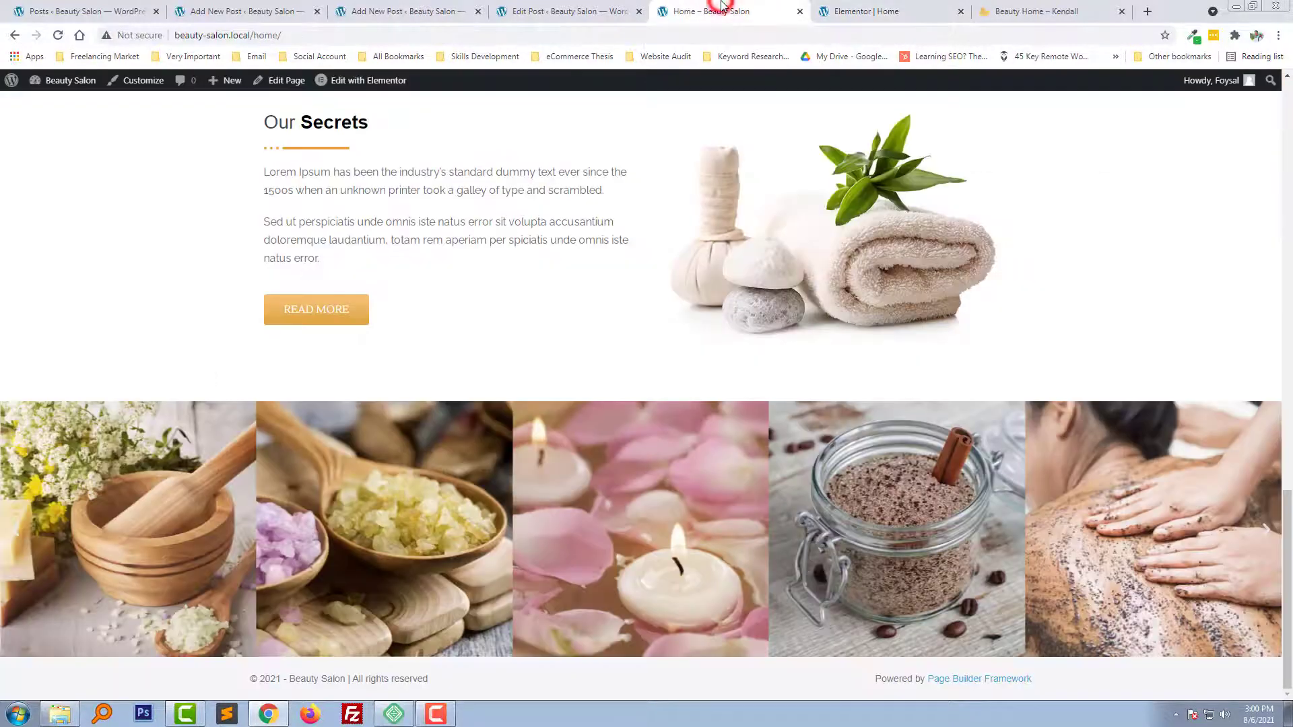
pyautogui.press('F5')
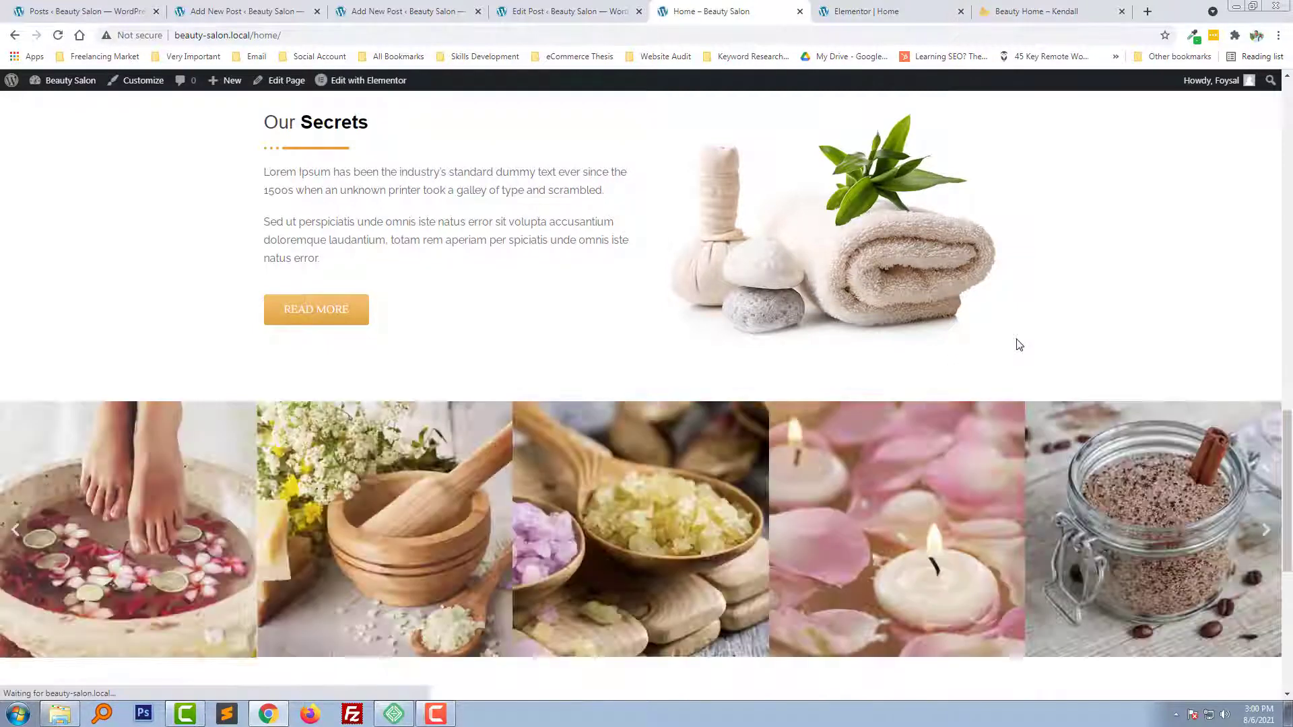
pyautogui.scroll(-5, 1083, 330)
pyautogui.scroll(-1, 854, 515)
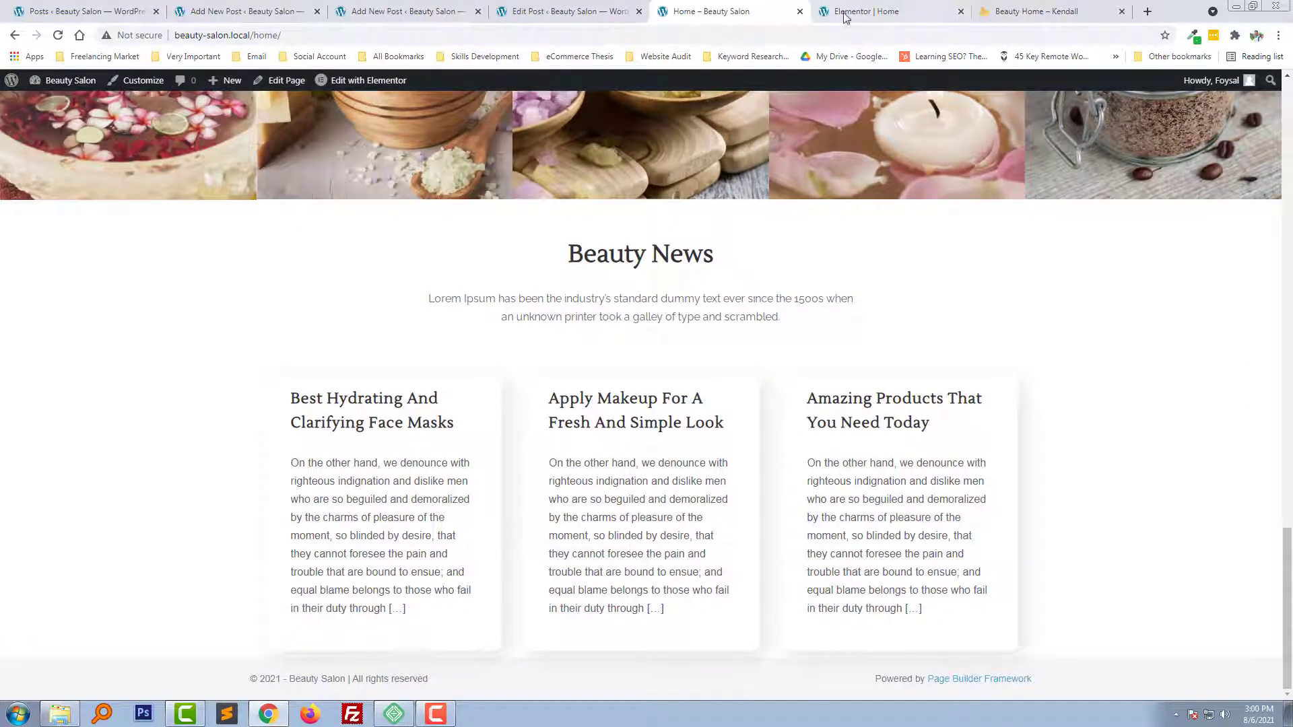
pyautogui.click(997, 12)
pyautogui.scroll(-3, 685, 396)
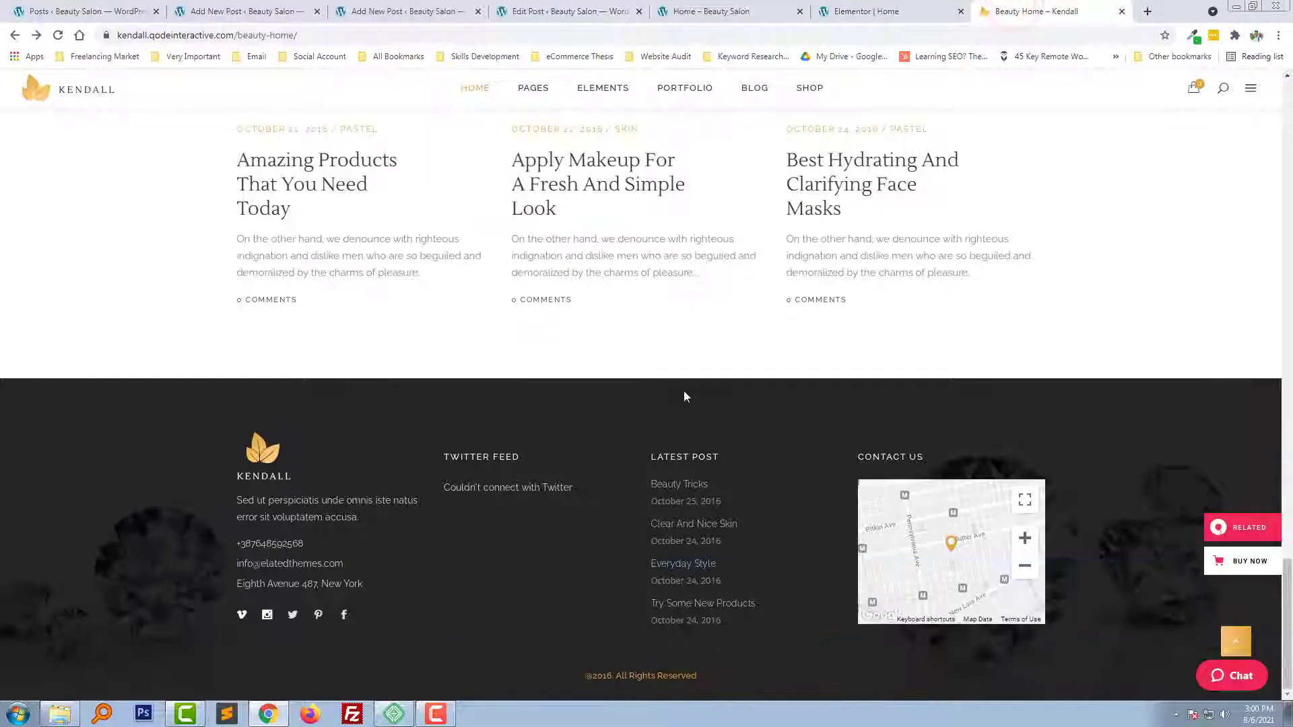